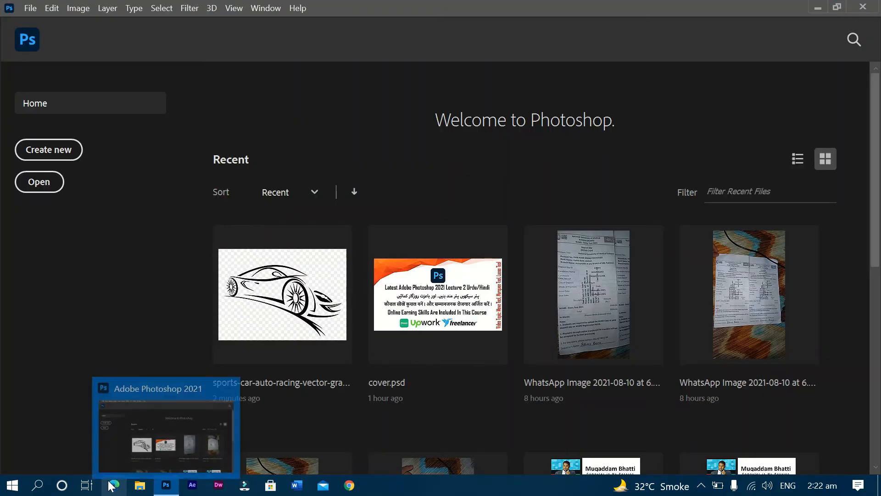
# - Create a new 1920 x 1080 px document at 72 ppi from the recent custom preset
pyautogui.click(50, 150)
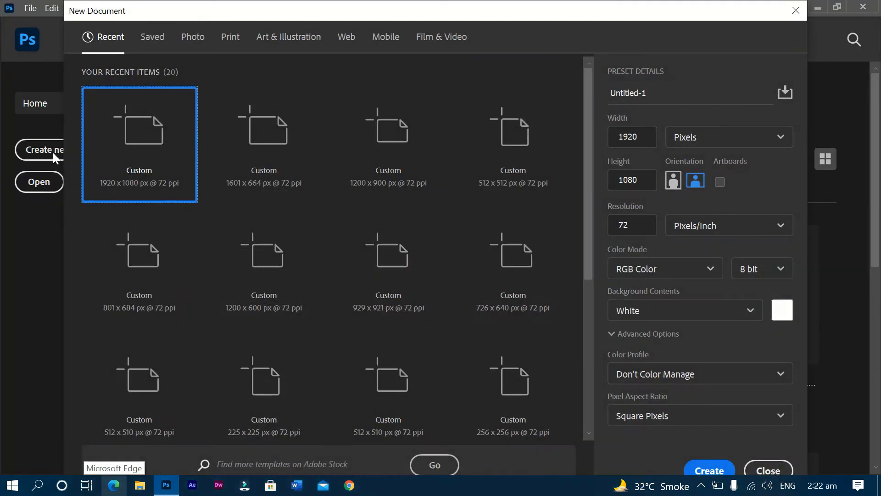
pyautogui.click(136, 154)
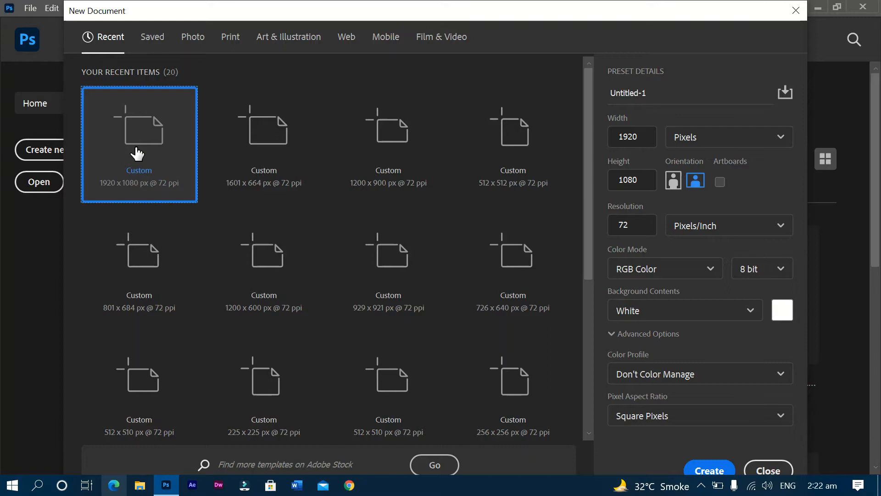
pyautogui.click(716, 472)
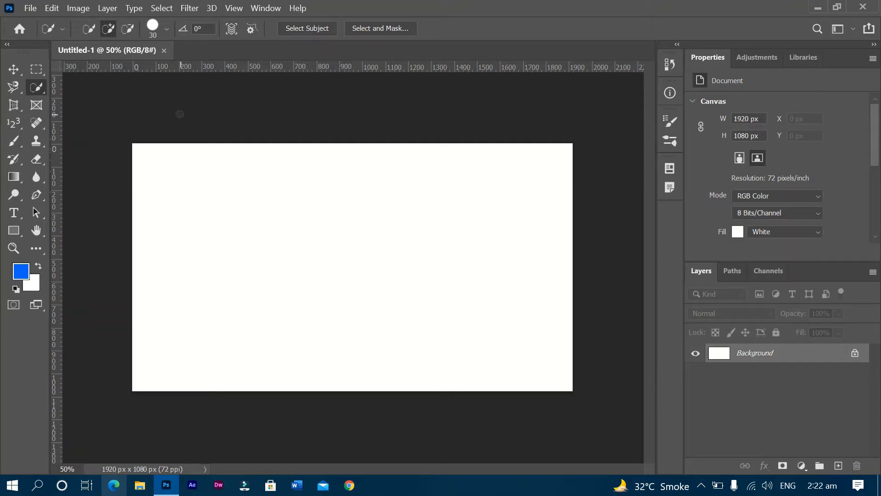
pyautogui.click(17, 69)
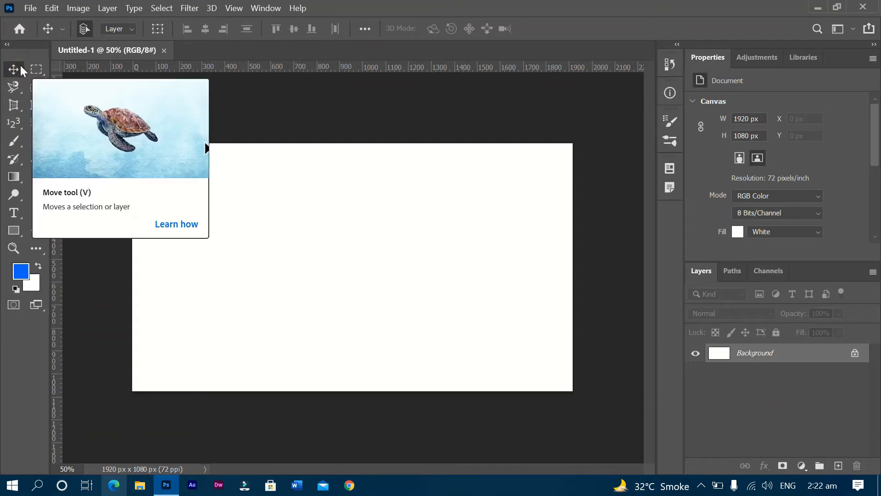
pyautogui.click(36, 70)
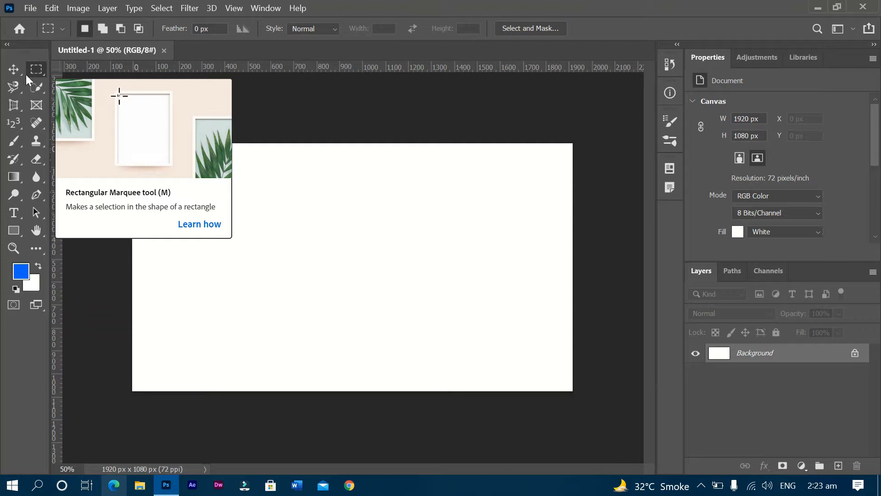
pyautogui.click(17, 86)
pyautogui.click(18, 87)
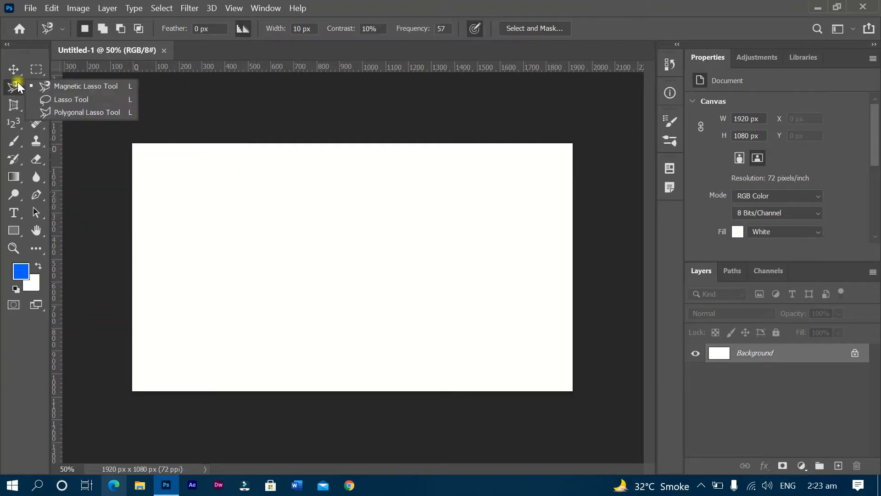
pyautogui.click(21, 86)
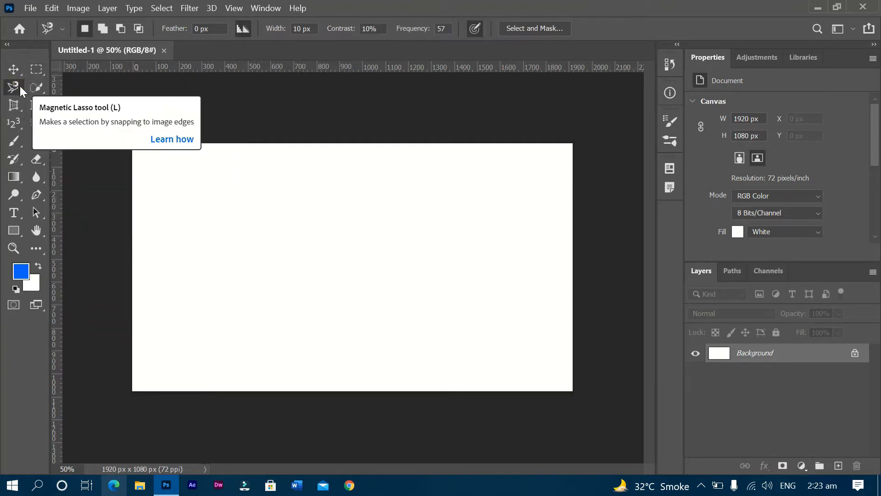
pyautogui.click(20, 87)
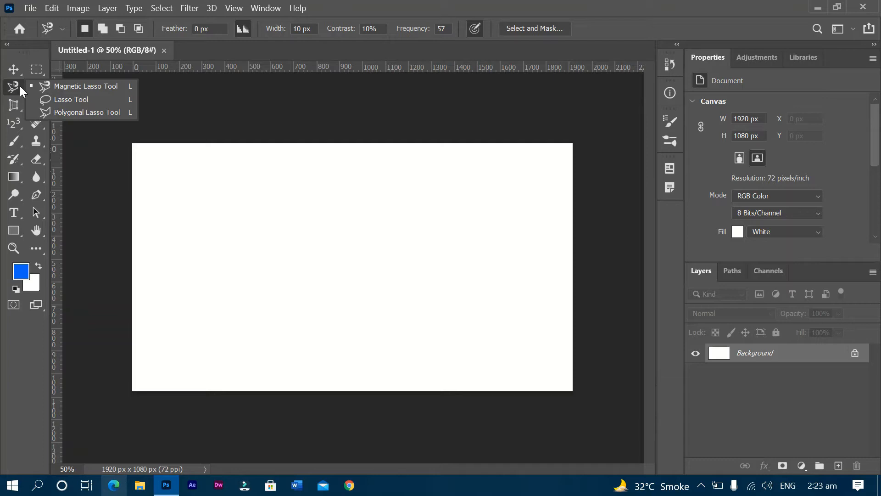
pyautogui.click(98, 144)
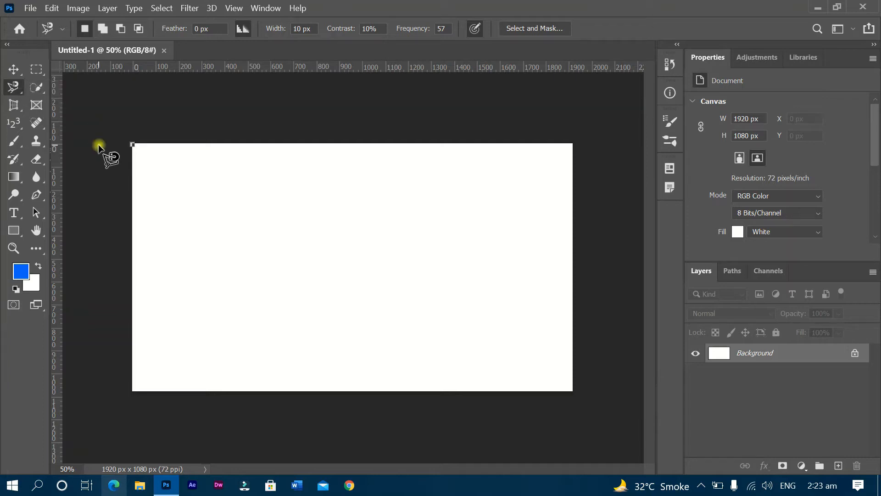
pyautogui.click(10, 106)
pyautogui.click(46, 103)
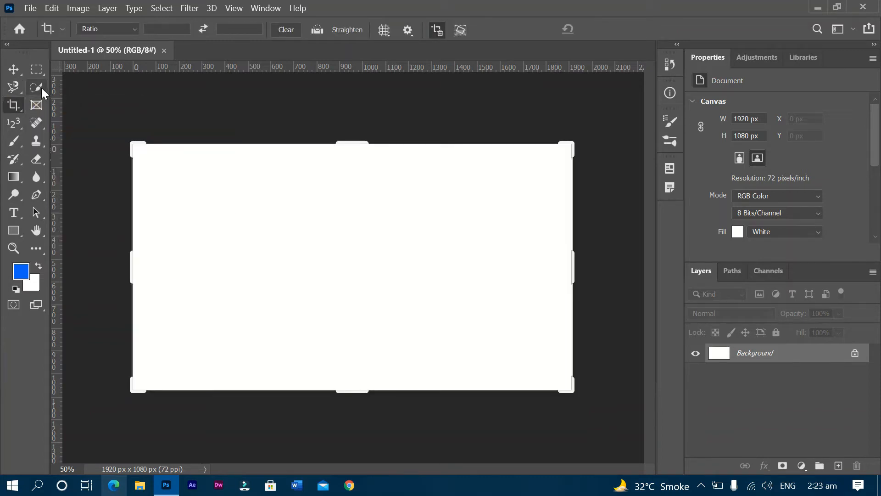
# - Activate the Object Selection tool in Rectangle mode
pyautogui.click(41, 87)
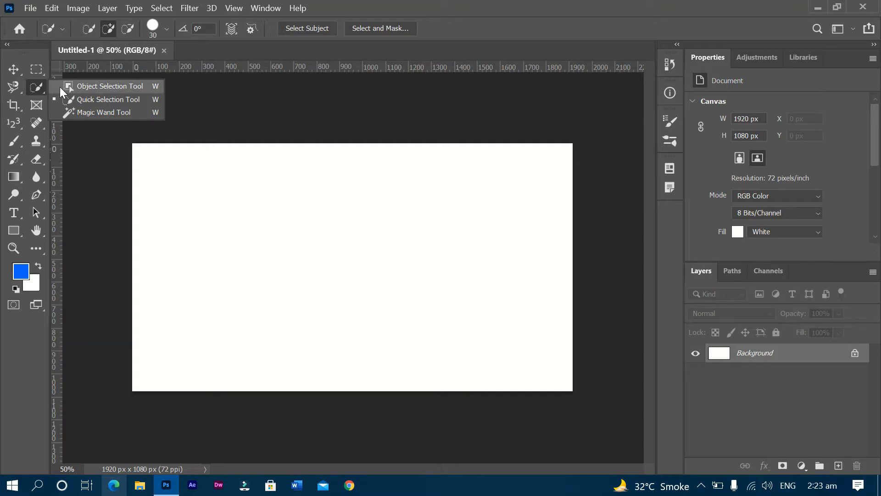
pyautogui.click(60, 87)
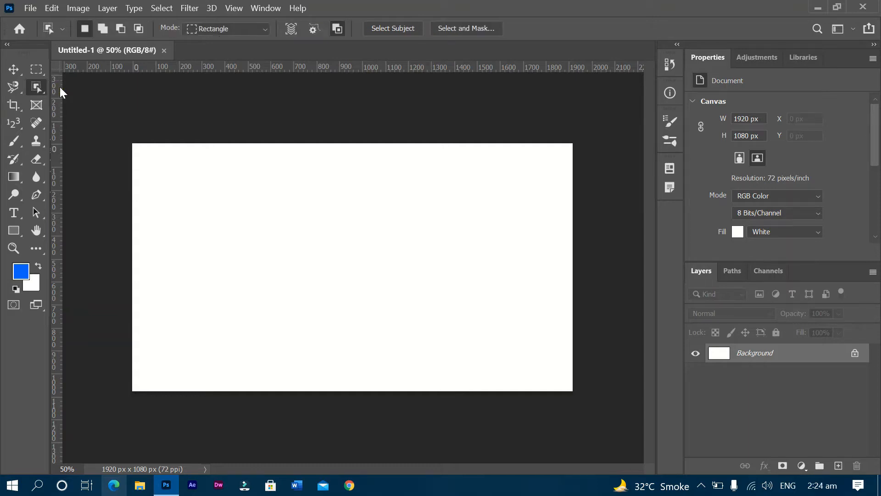
pyautogui.click(12, 90)
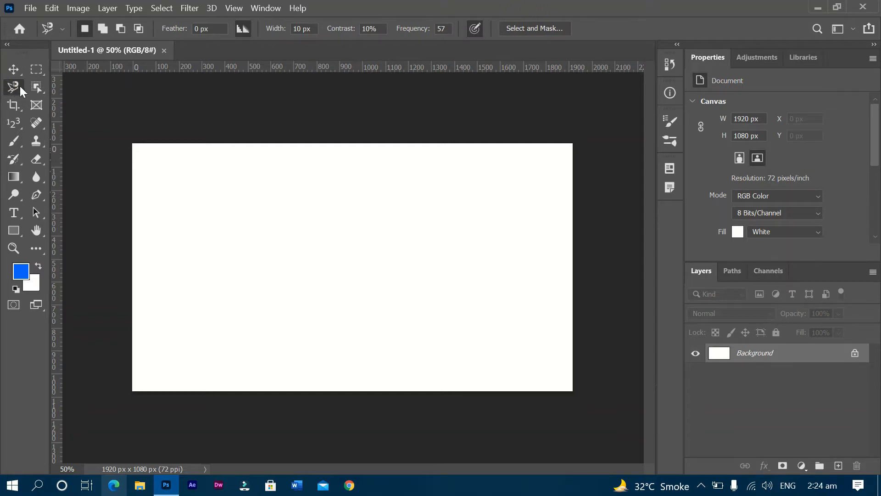
pyautogui.click(36, 83)
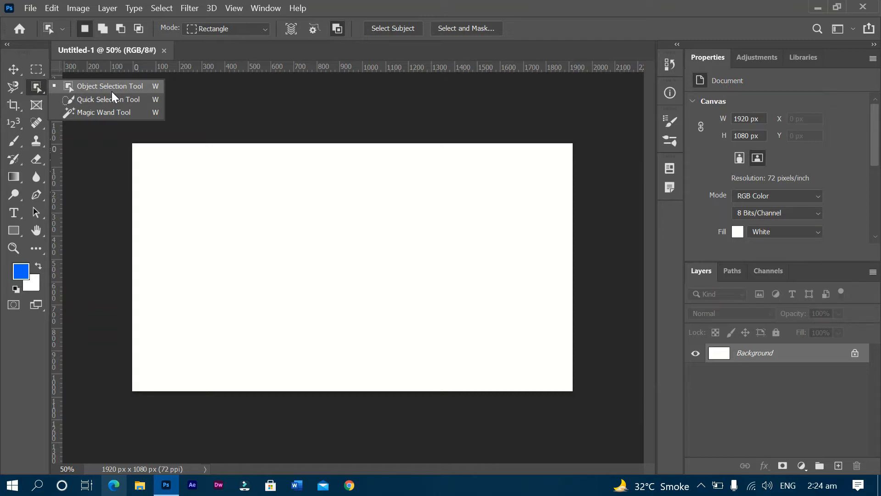
pyautogui.click(190, 122)
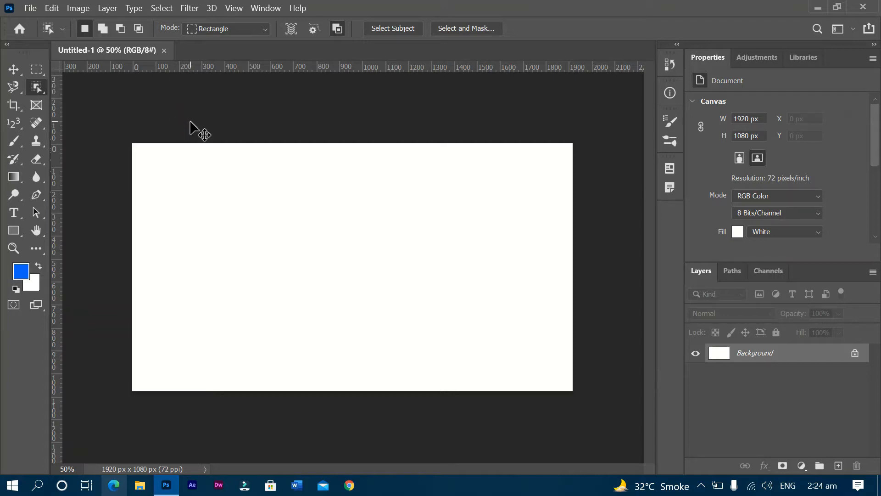
# - Open the image saleem-motors-logo.png from the Downloads folder
pyautogui.hotkey('ctrl', 'o')
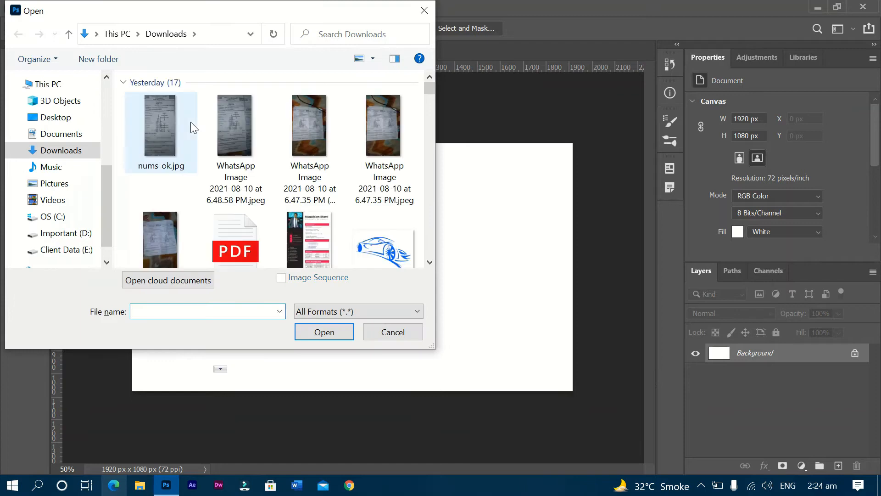
pyautogui.moveTo(431, 90)
pyautogui.mouseDown()
pyautogui.moveTo(434, 144)
pyautogui.moveTo(425, 91)
pyautogui.mouseUp()
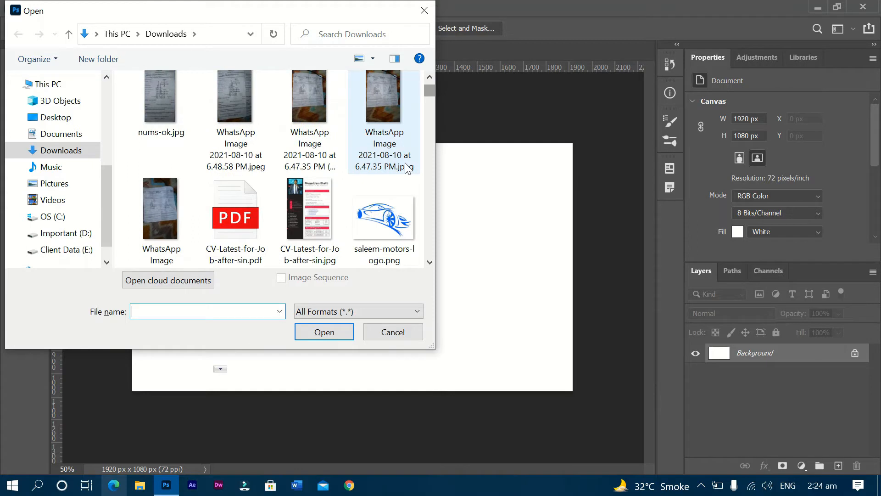
pyautogui.click(401, 203)
pyautogui.click(336, 333)
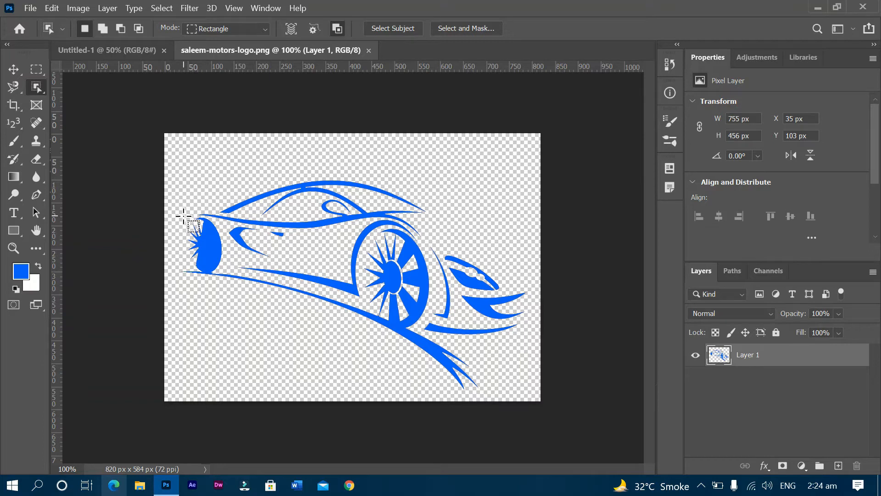
# - Select the car's small spiked wheel with the Object Selection tool and set the foreground color to red d31f34
pyautogui.moveTo(183, 215); pyautogui.dragTo(226, 273)
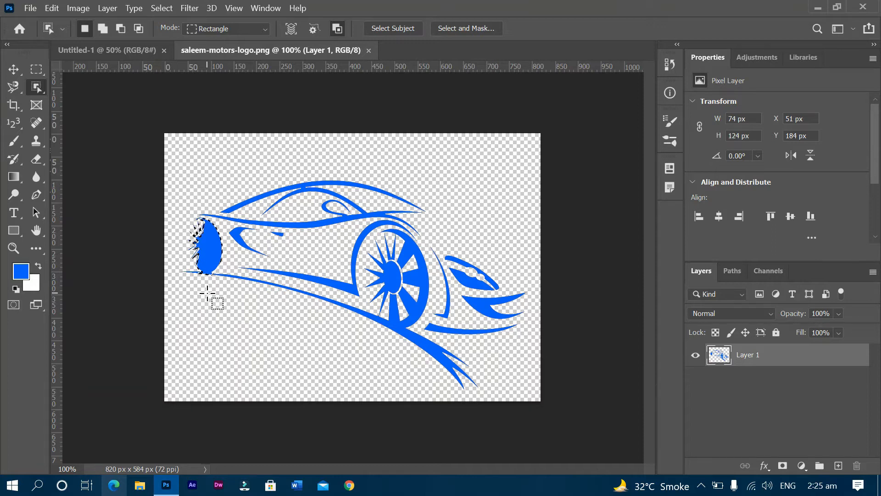
pyautogui.click(24, 272)
pyautogui.write('f70824')
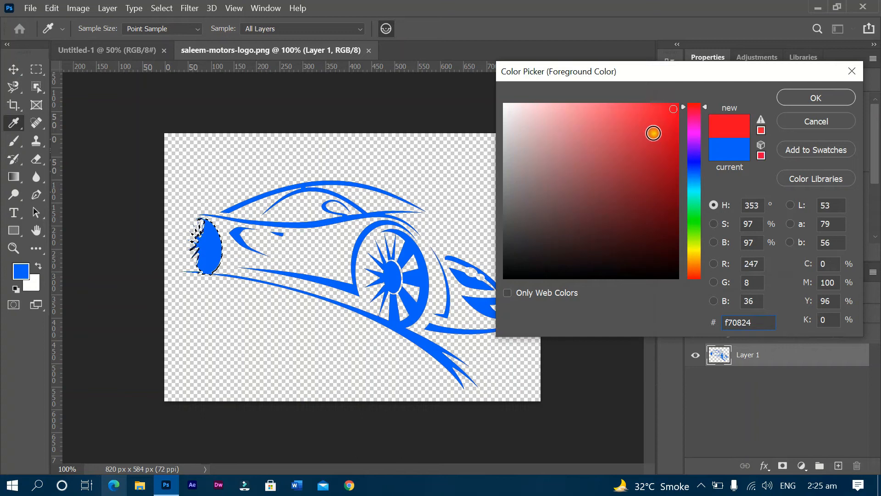
pyautogui.click(653, 134)
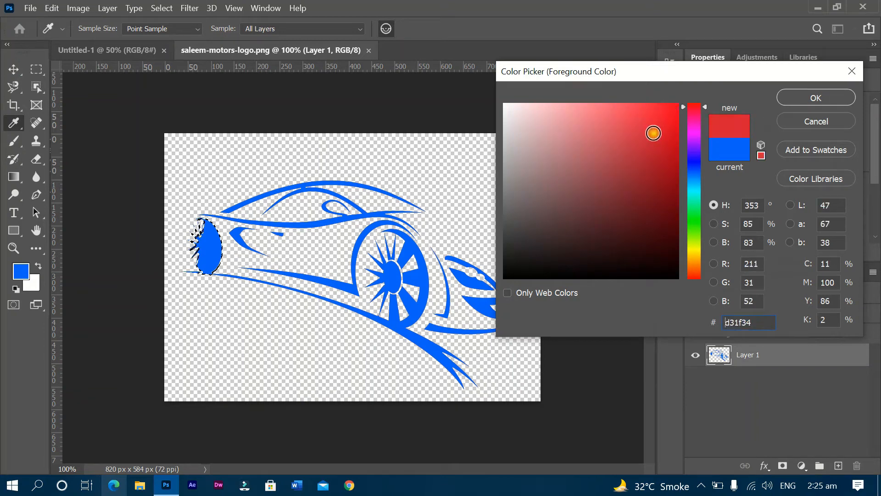
pyautogui.click(805, 95)
# - Paint the selected small wheel red with the Brush tool and deselect it
pyautogui.press('w')
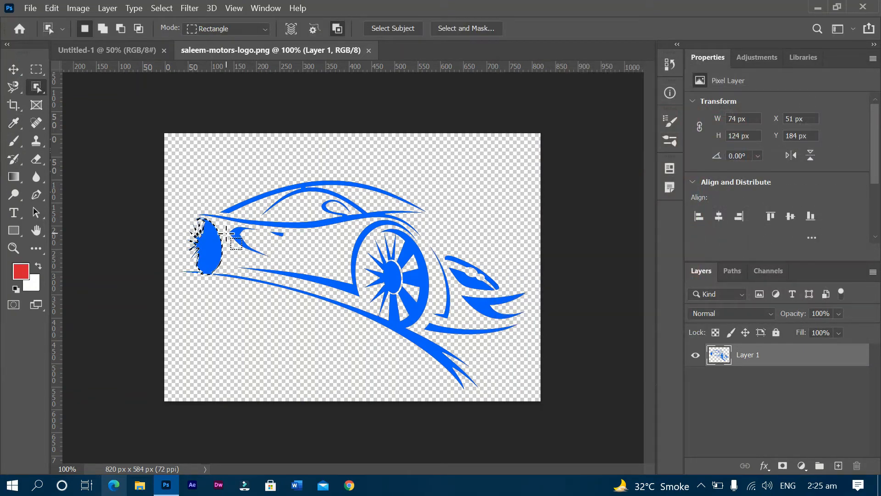
pyautogui.press('b')
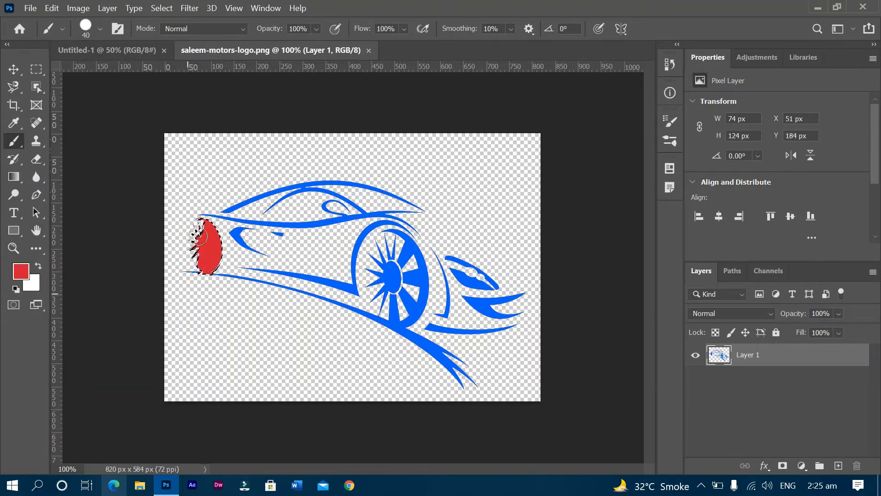
pyautogui.hotkey('ctrl', 'd')
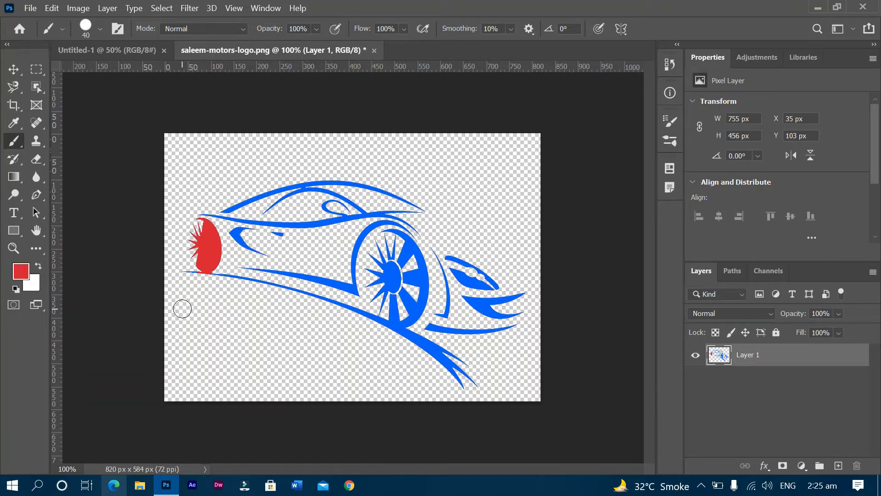
# - Select the curved shape beside the small wheel with the Object Selection tool, paint it red with the Brush and deselect
pyautogui.click(36, 69)
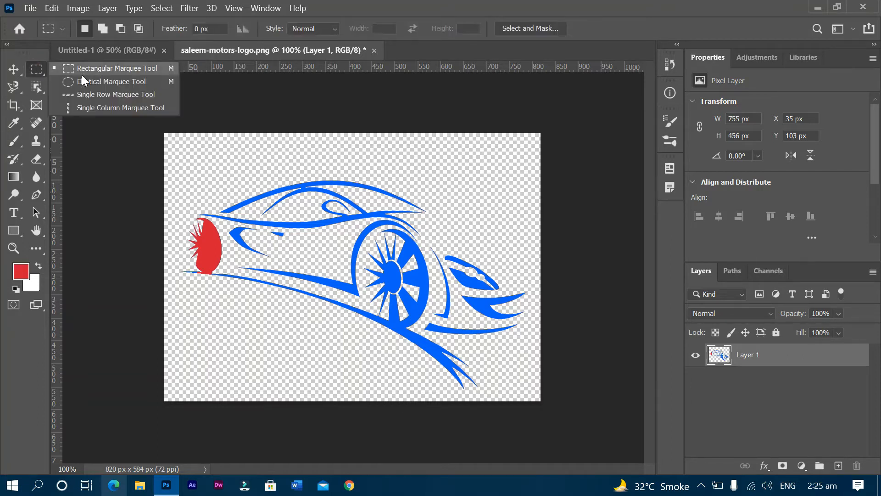
pyautogui.click(43, 82)
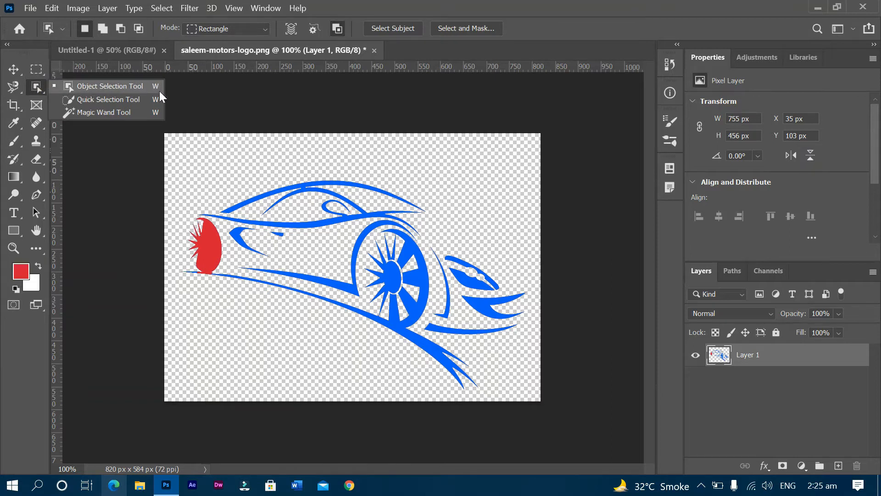
pyautogui.moveTo(228, 225)
pyautogui.mouseDown()
pyautogui.moveTo(267, 257)
pyautogui.moveTo(235, 232)
pyautogui.moveTo(247, 231)
pyautogui.mouseUp()
pyautogui.press('b')
pyautogui.hotkey('ctrl', 'd')
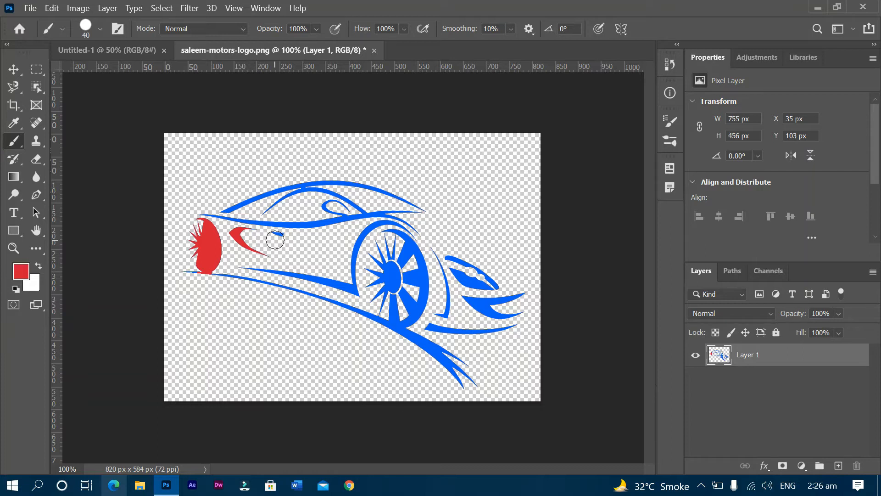
# - Undo the red painting on both the curved shape and the small wheel
pyautogui.hotkey('ctrl', 'z')
pyautogui.hotkey('ctrl', 'z')
pyautogui.hotkey('ctrl', 'z')
pyautogui.hotkey('ctrl', 'z')
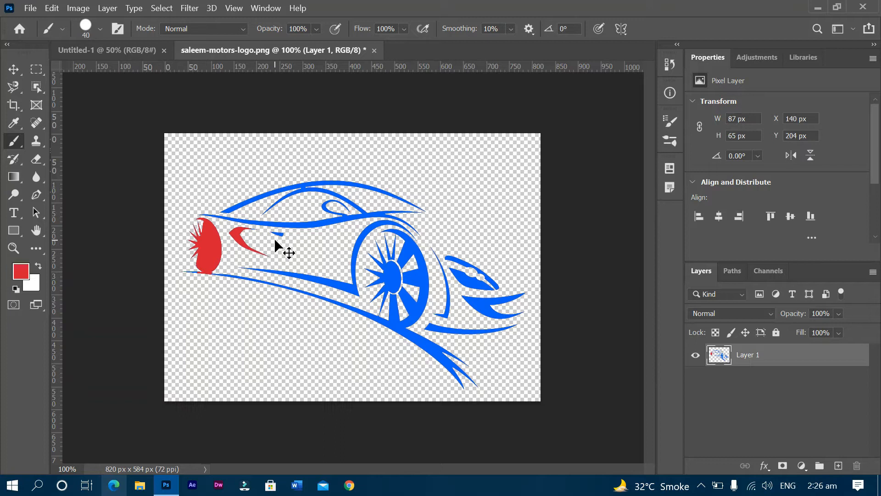
pyautogui.hotkey('ctrl', 'z')
pyautogui.hotkey('ctrl', 'z')
pyautogui.hotkey('ctrl', 'z')
pyautogui.hotkey('ctrl', 'z')
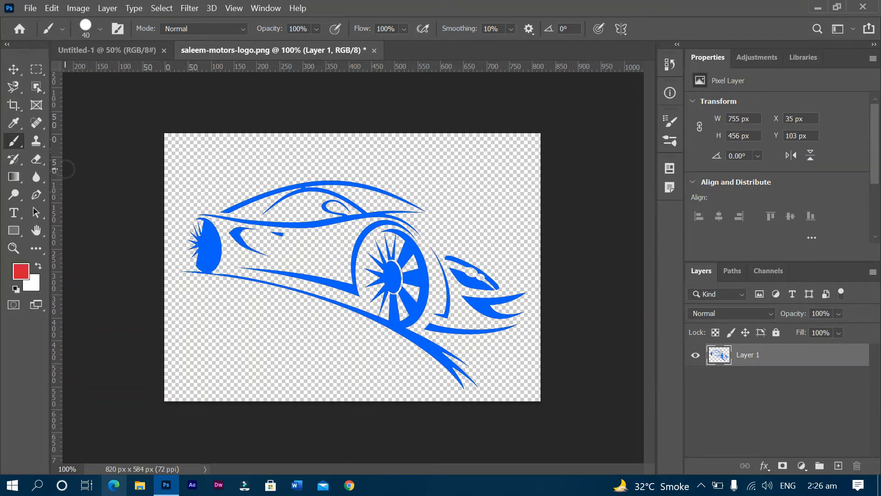
# - Stamp a 40 px red brush dab in the empty area above the car and undo it
pyautogui.rightClick(215, 206)
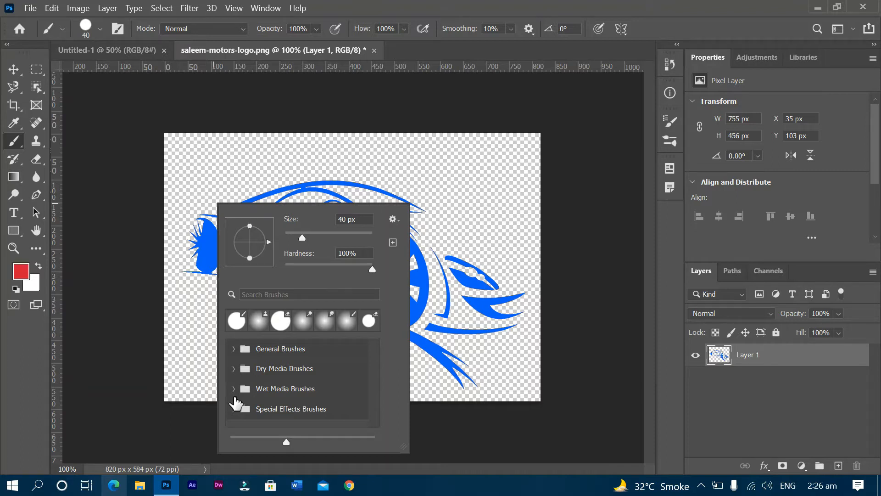
pyautogui.click(191, 168)
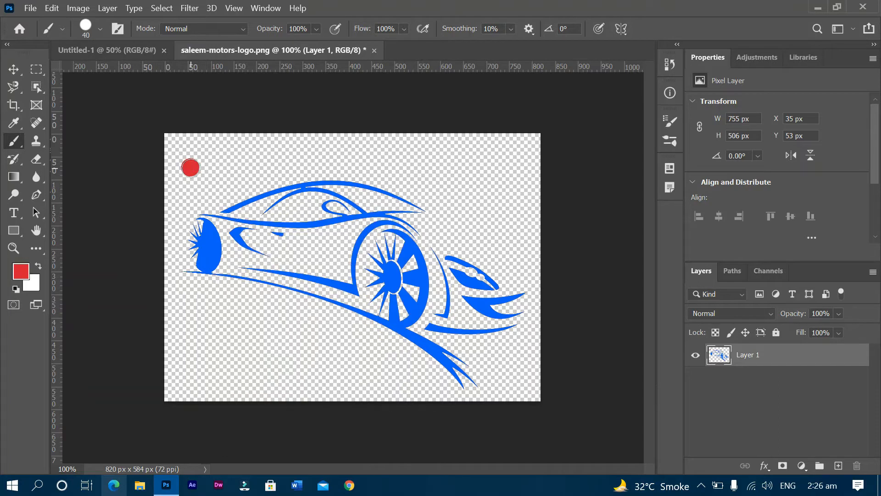
pyautogui.hotkey('ctrl', 'z')
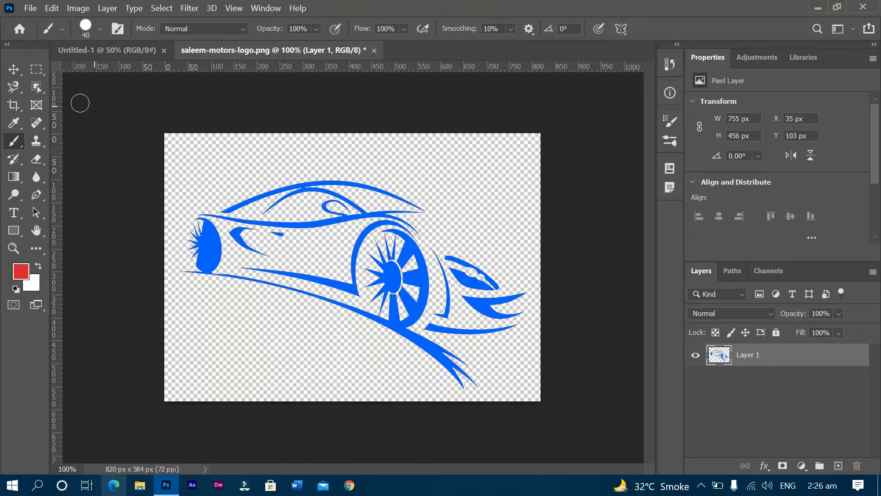
# - Select the tiny blue mark on the car's body with the Object Selection tool and paint it red with the 40 px Brush
pyautogui.click(36, 87)
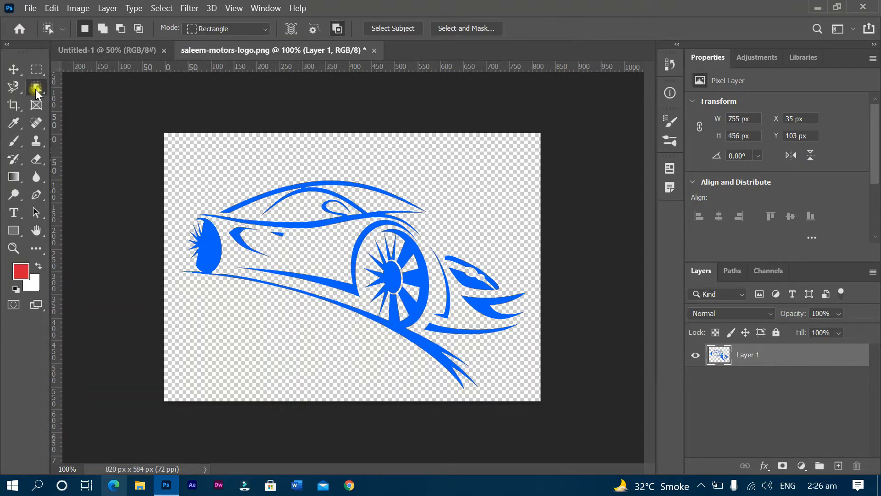
pyautogui.moveTo(262, 225); pyautogui.dragTo(306, 246)
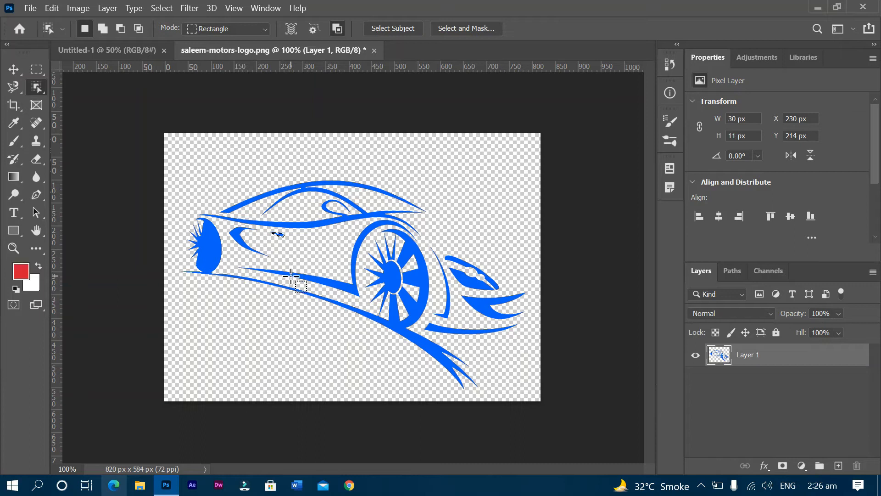
pyautogui.press('b')
pyautogui.moveTo(269, 234); pyautogui.dragTo(299, 239)
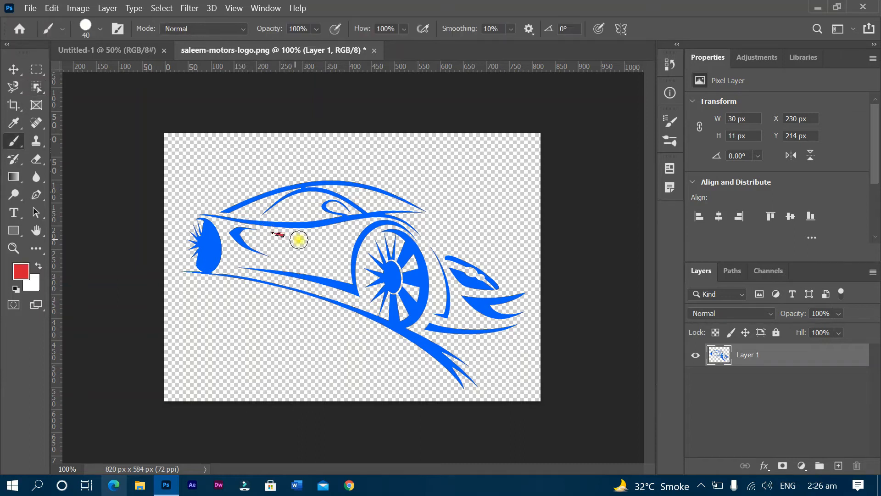
# - Deselect the small body mark, select the headlight shape ahead of the large wheel with the Object Selection tool, paint it red and deselect
pyautogui.hotkey('ctrl', 'd')
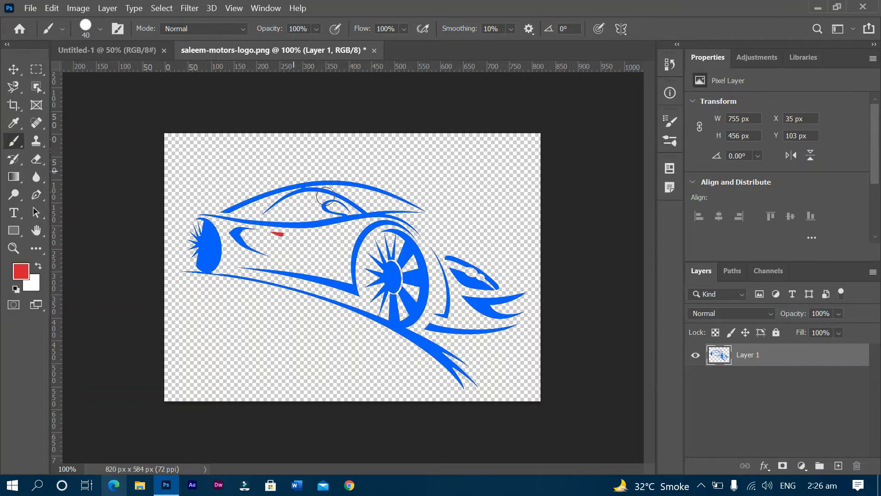
pyautogui.press('w')
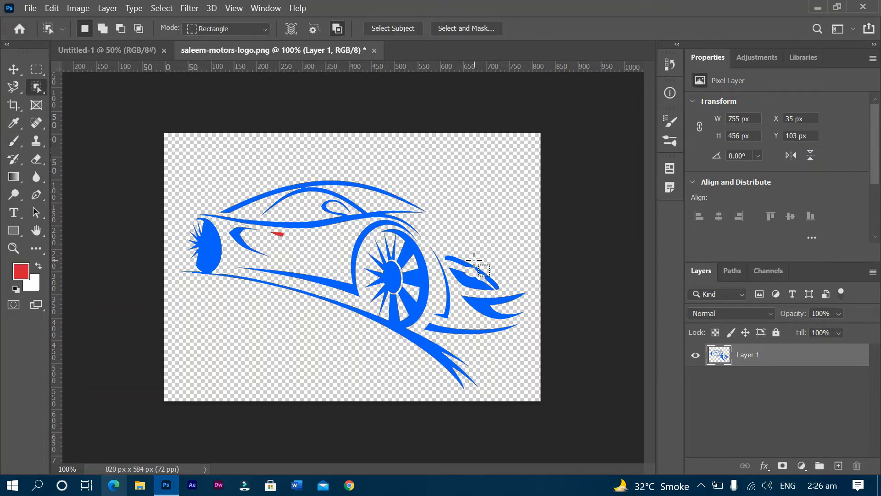
pyautogui.moveTo(441, 249); pyautogui.dragTo(503, 298)
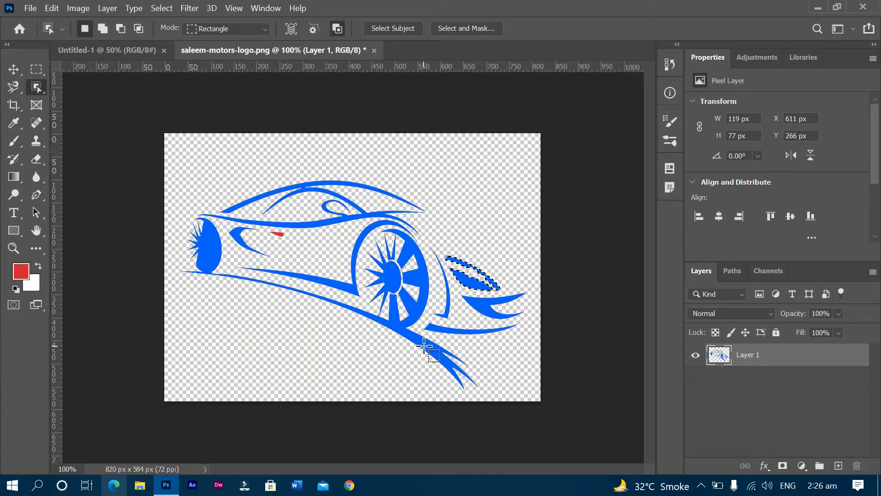
pyautogui.press('b')
pyautogui.moveTo(446, 257)
pyautogui.mouseDown()
pyautogui.moveTo(502, 280)
pyautogui.moveTo(488, 287)
pyautogui.moveTo(443, 268)
pyautogui.mouseUp()
pyautogui.hotkey('ctrl', 'd')
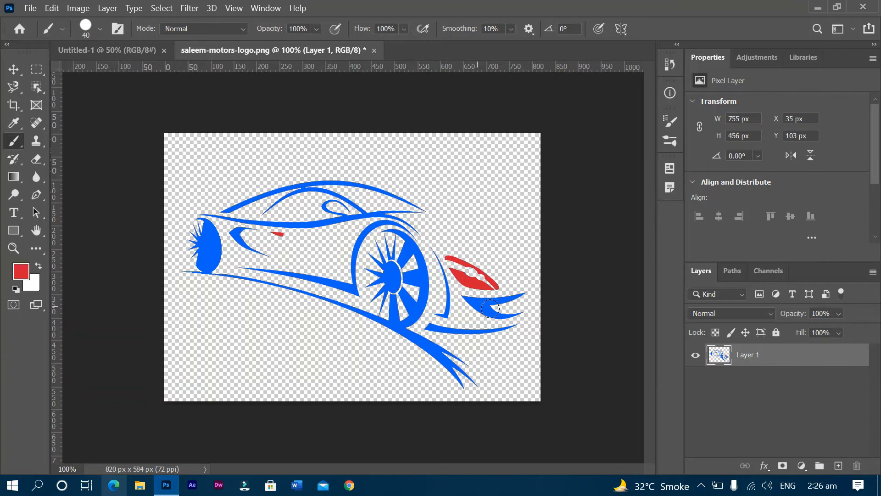
# - Select the forked shape below the headlight with the Object Selection tool, paint it red with the 40 px Brush and deselect
pyautogui.press('w')
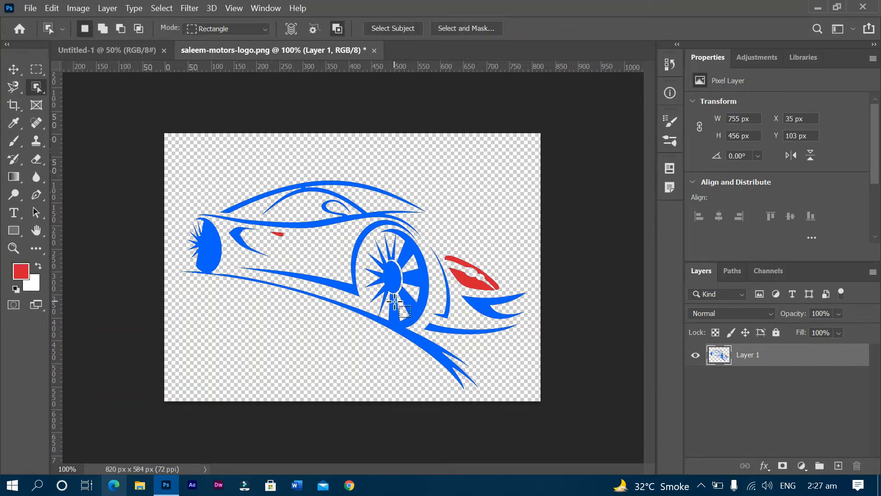
pyautogui.moveTo(457, 292); pyautogui.dragTo(535, 323)
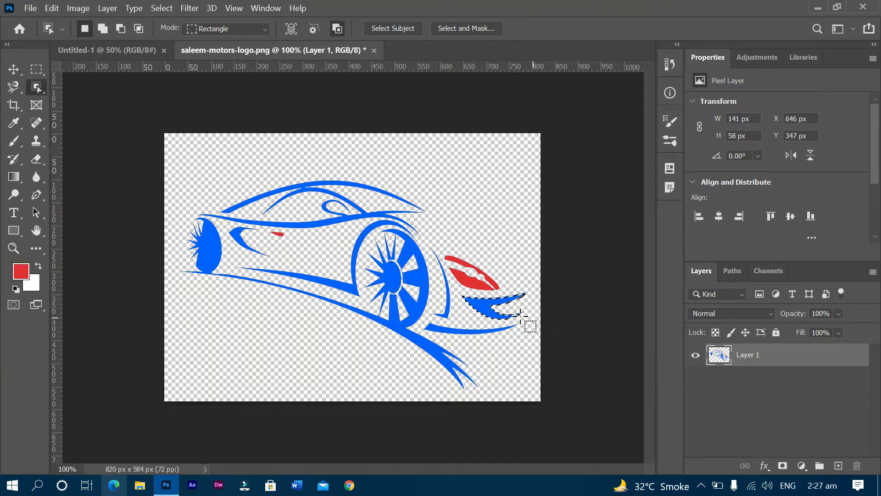
pyautogui.press('b')
pyautogui.moveTo(461, 297)
pyautogui.mouseDown()
pyautogui.moveTo(516, 325)
pyautogui.moveTo(532, 320)
pyautogui.moveTo(484, 299)
pyautogui.moveTo(524, 295)
pyautogui.moveTo(544, 305)
pyautogui.mouseUp()
pyautogui.hotkey('ctrl', 'd')
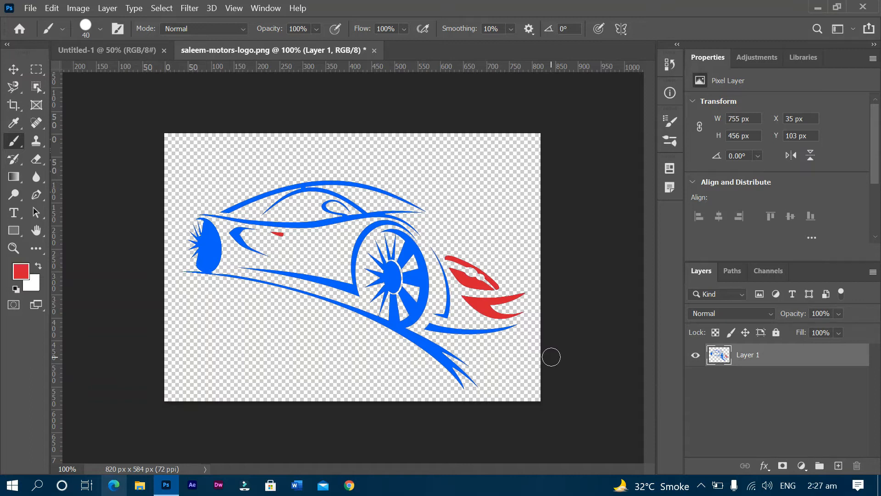
# - Undo the red painting on the forked shape, the headlight and the small body mark
pyautogui.hotkey('ctrl', 'z')
pyautogui.hotkey('ctrl', 'z')
pyautogui.hotkey('ctrl', 'z')
pyautogui.hotkey('ctrl', 'z')
pyautogui.hotkey('ctrl', 'z')
pyautogui.hotkey('ctrl', 'z')
pyautogui.hotkey('ctrl', 'z')
pyautogui.hotkey('ctrl', 'z')
pyautogui.hotkey('ctrl', 'z')
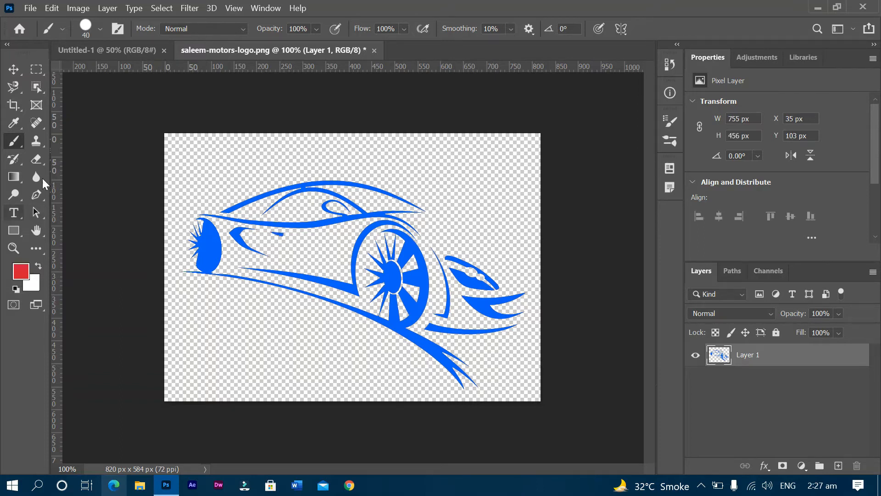
# - Select the small wheel and its spokes with the 30 px Quick Selection tool, extending the selection onto the adjoining ground line
pyautogui.click(39, 87)
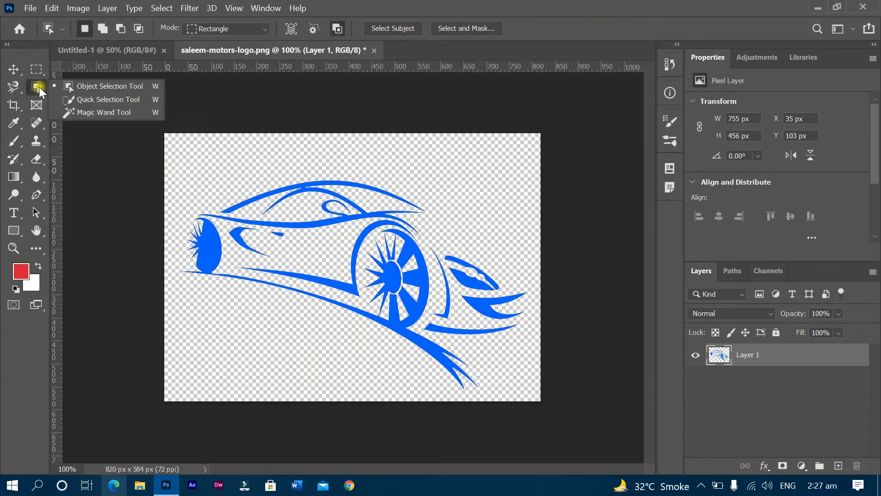
pyautogui.click(92, 98)
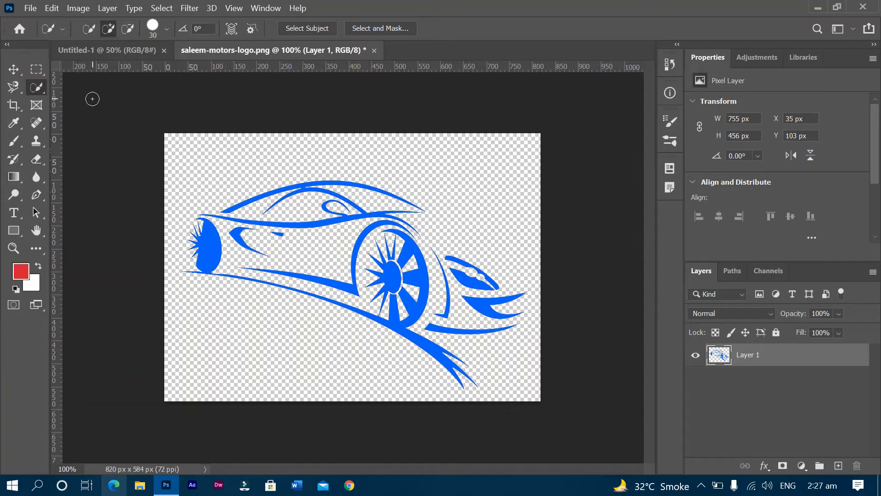
pyautogui.click(209, 235)
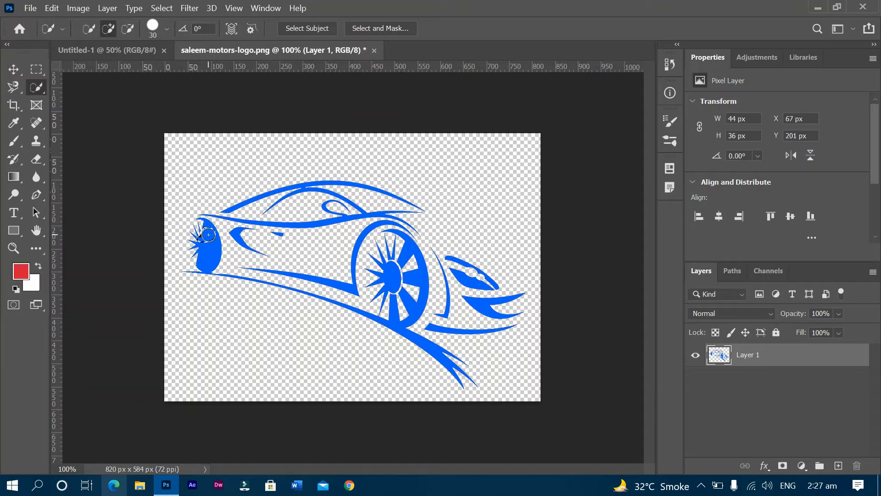
pyautogui.click(208, 260)
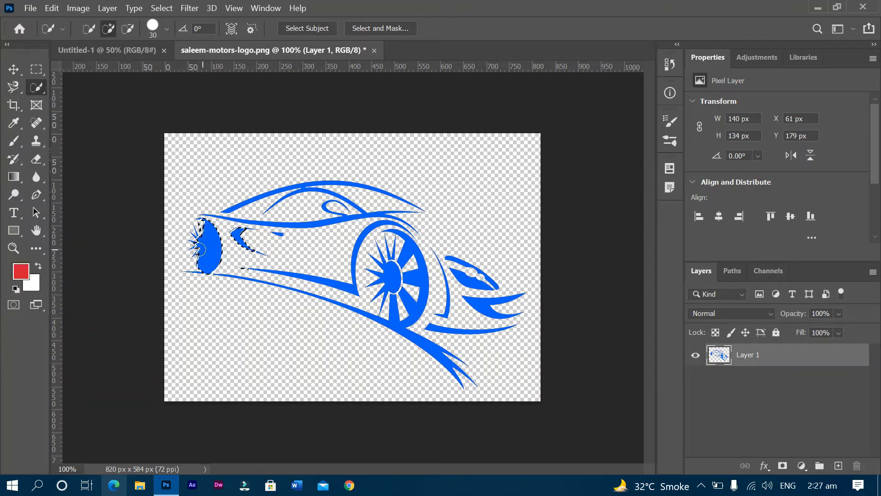
pyautogui.hotkey('ctrl', '+')
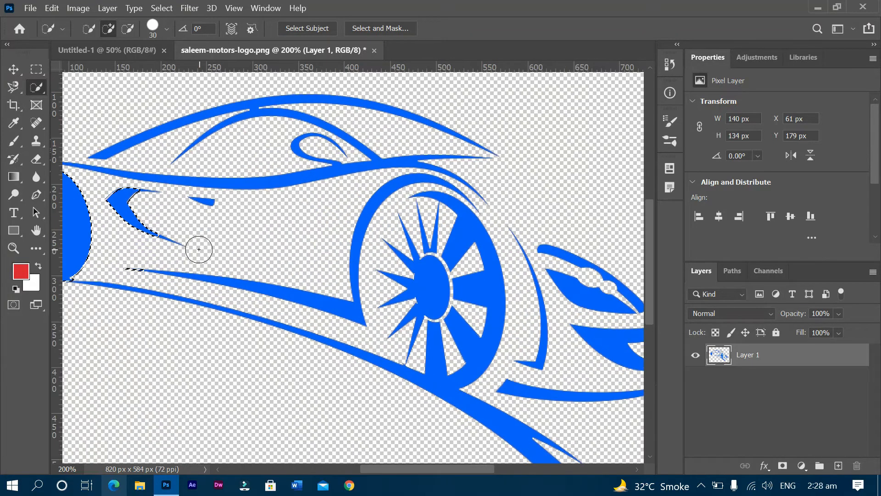
pyautogui.moveTo(411, 468); pyautogui.dragTo(357, 464)
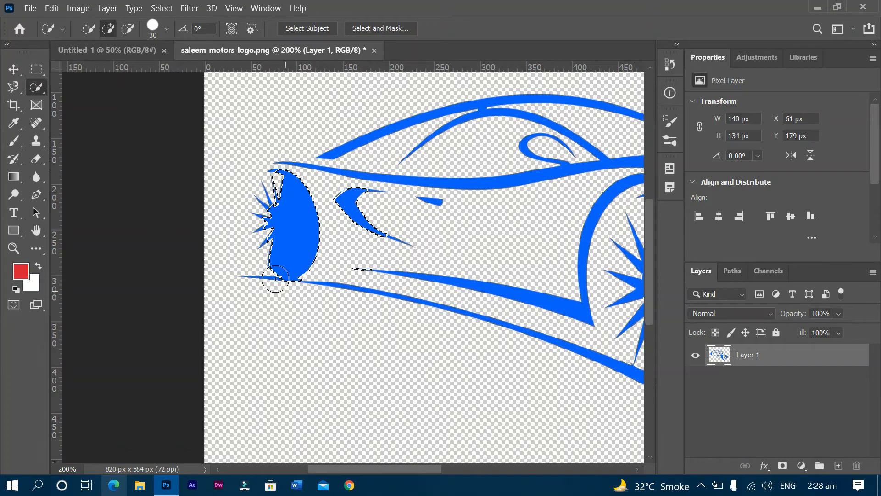
pyautogui.moveTo(261, 189)
pyautogui.mouseDown()
pyautogui.moveTo(278, 227)
pyautogui.moveTo(272, 251)
pyautogui.moveTo(259, 233)
pyautogui.mouseUp()
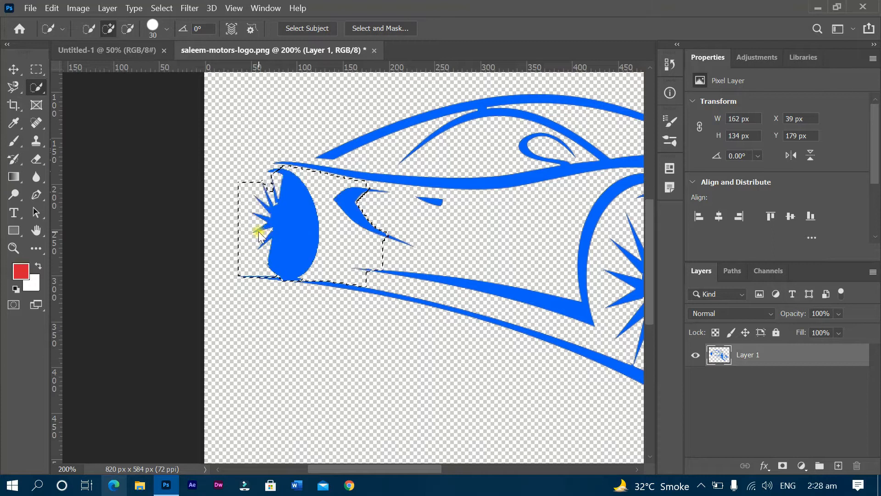
pyautogui.moveTo(332, 285); pyautogui.dragTo(334, 285)
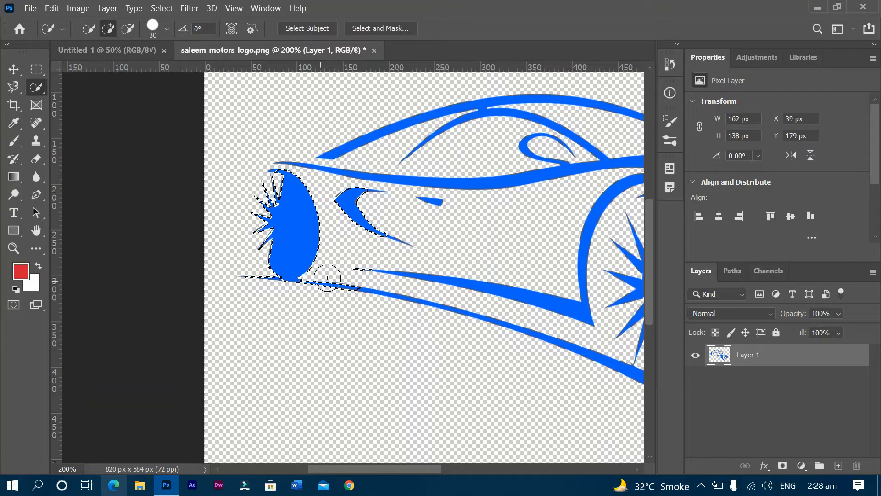
# - Add the small body mark, the body and window lines, the side stripe and more of the ground line to the quick selection
pyautogui.click(432, 199)
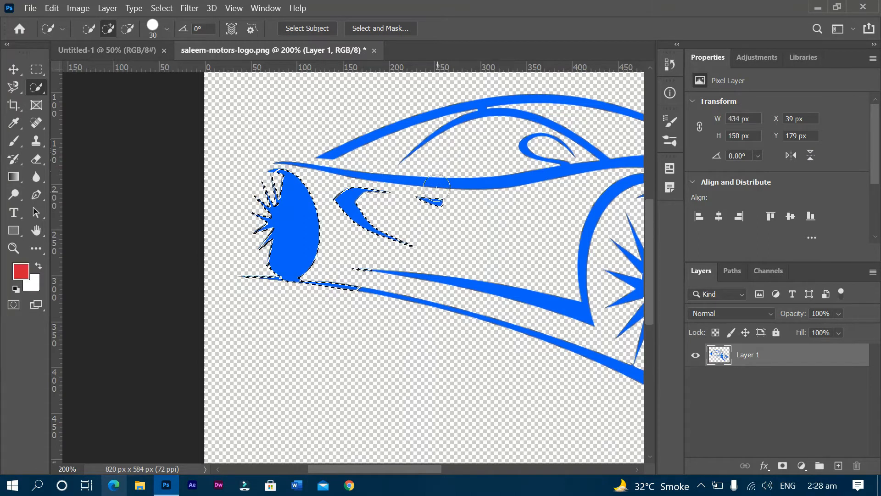
pyautogui.click(438, 184)
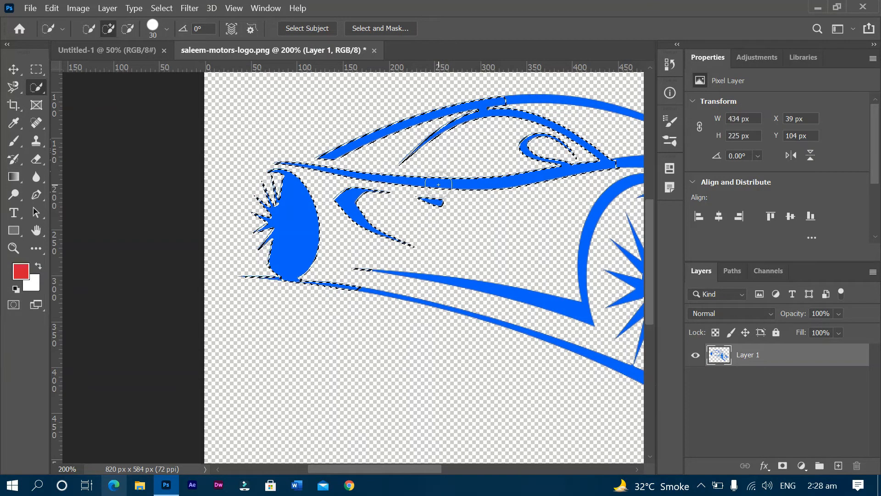
pyautogui.click(494, 290)
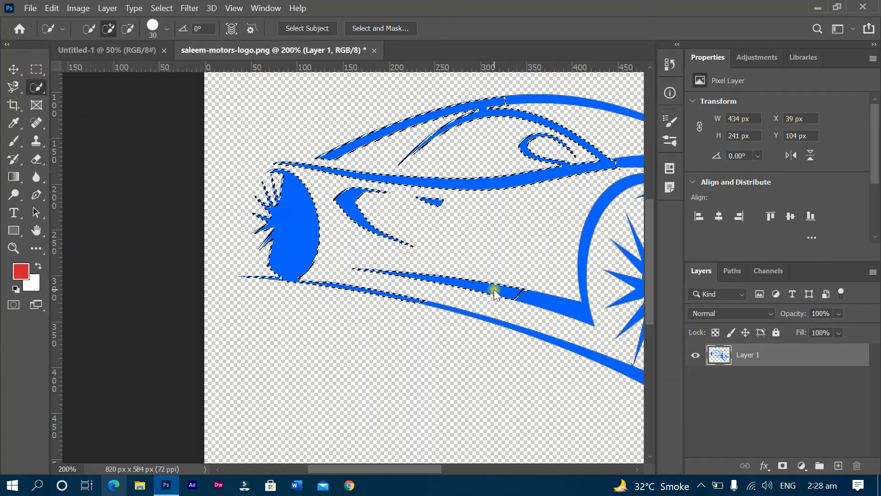
pyautogui.click(553, 306)
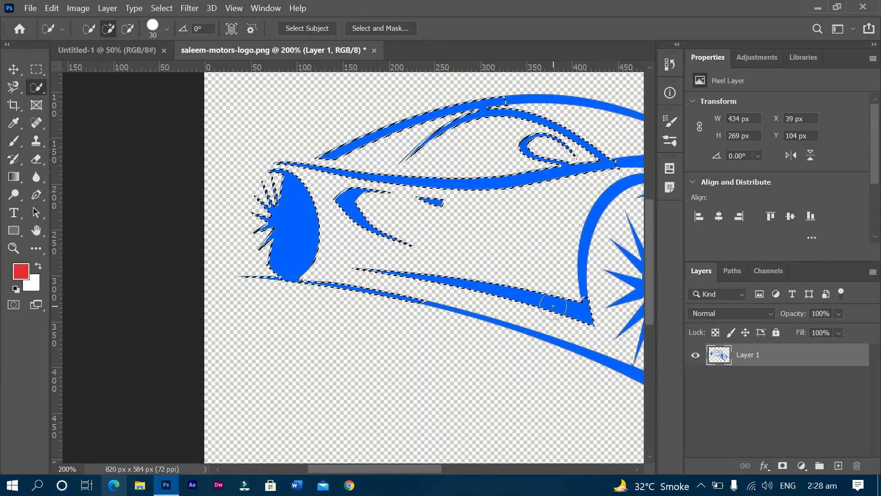
pyautogui.click(566, 346)
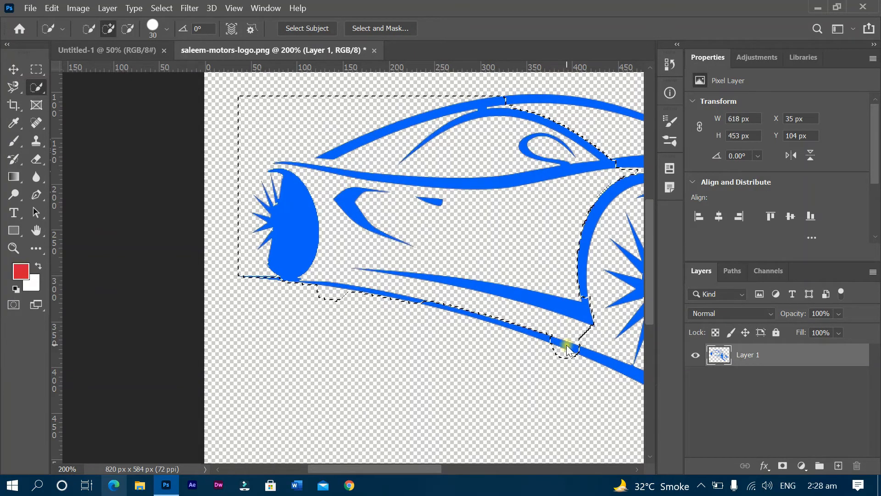
# - Extend the quick selection over the lower edge of the large wheel, the roof line and the front shapes to cover the whole car
pyautogui.hotkey('ctrl', '-')
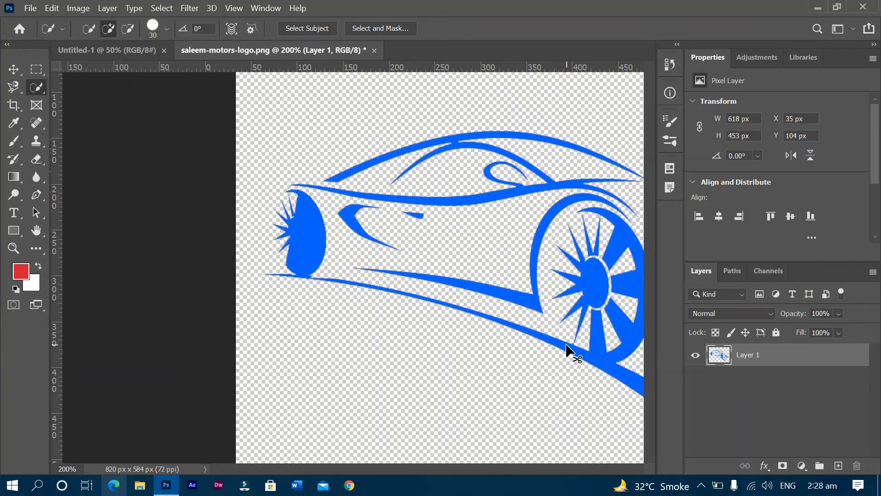
pyautogui.click(398, 323)
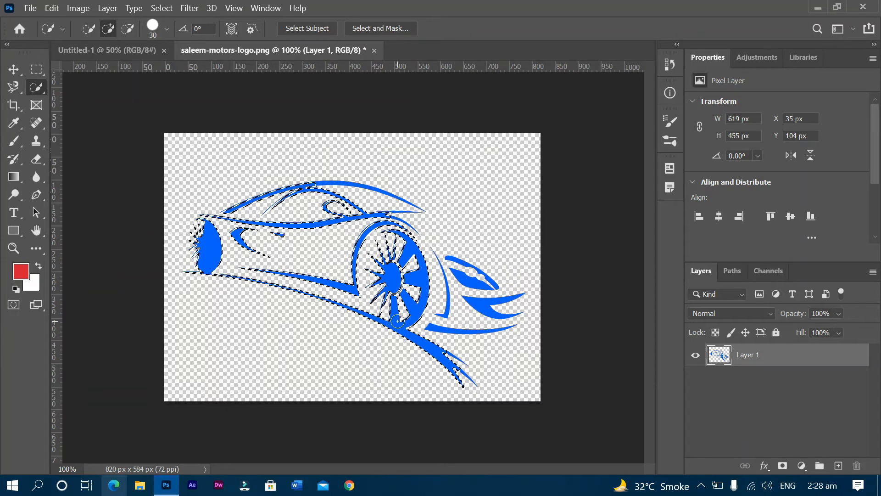
pyautogui.click(350, 183)
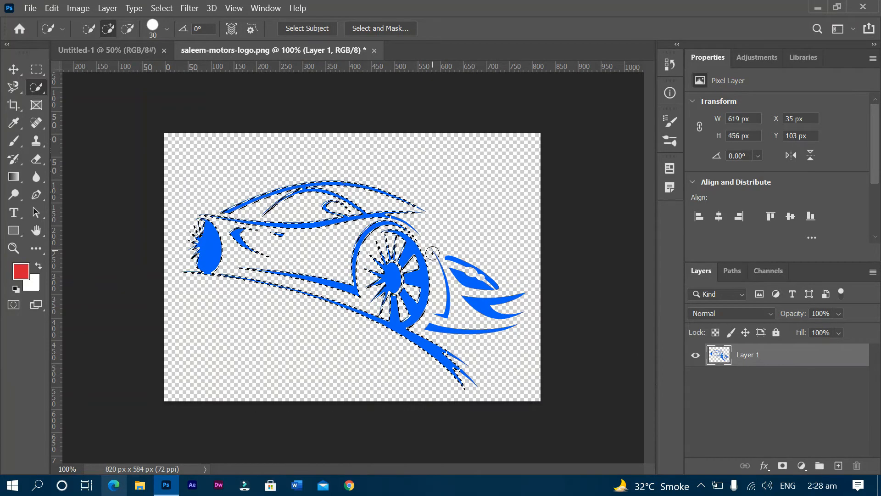
pyautogui.click(447, 309)
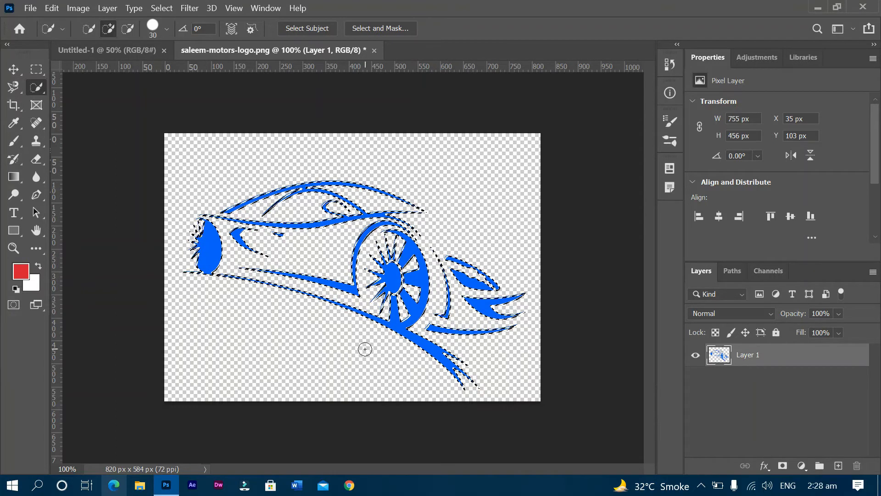
# - Enlarge the Brush to 80 px, paint the entire selected car logo red and deselect
pyautogui.press('b')
pyautogui.press(']')
pyautogui.press(']')
pyautogui.press(']')
pyautogui.press(']')
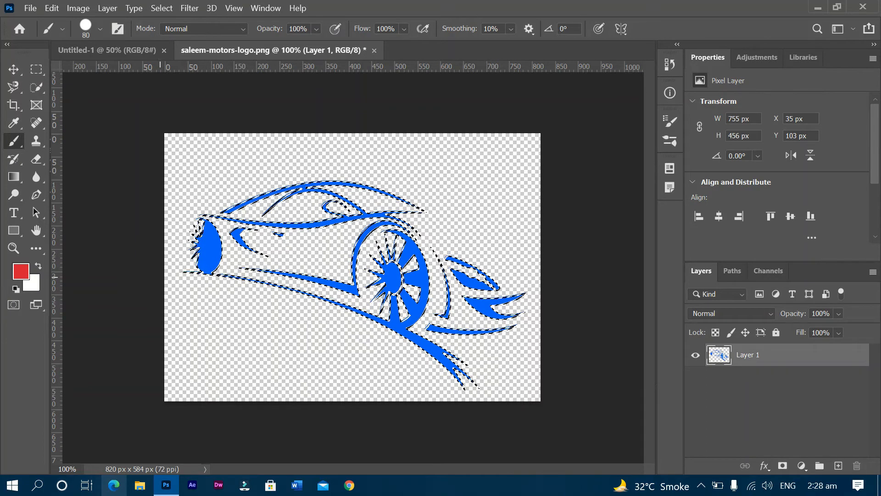
pyautogui.moveTo(346, 312); pyautogui.dragTo(396, 343)
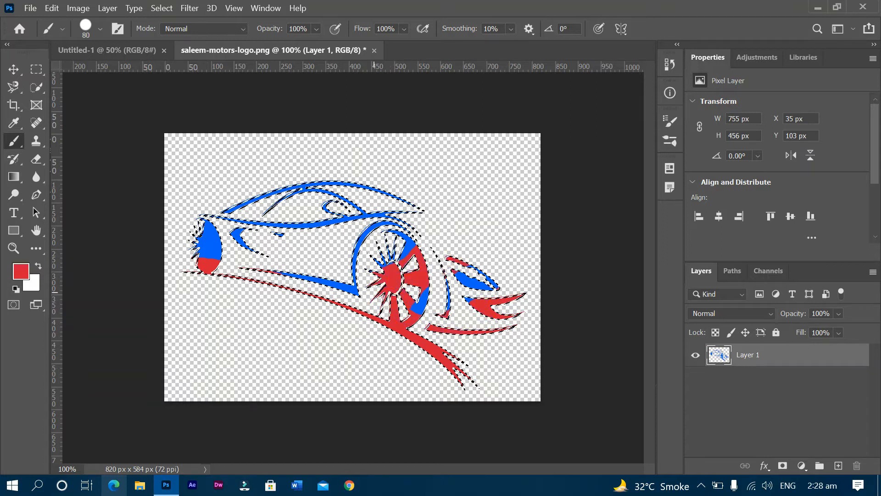
pyautogui.moveTo(465, 267); pyautogui.dragTo(496, 299)
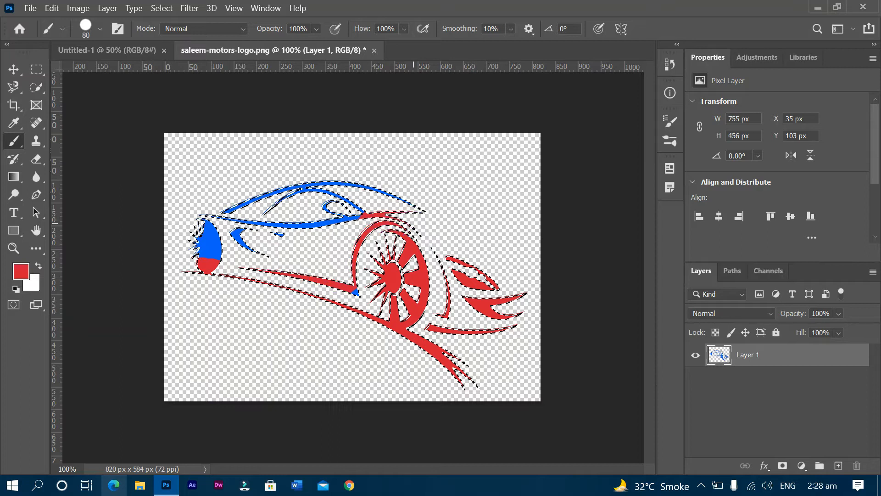
pyautogui.moveTo(374, 205); pyautogui.dragTo(334, 188)
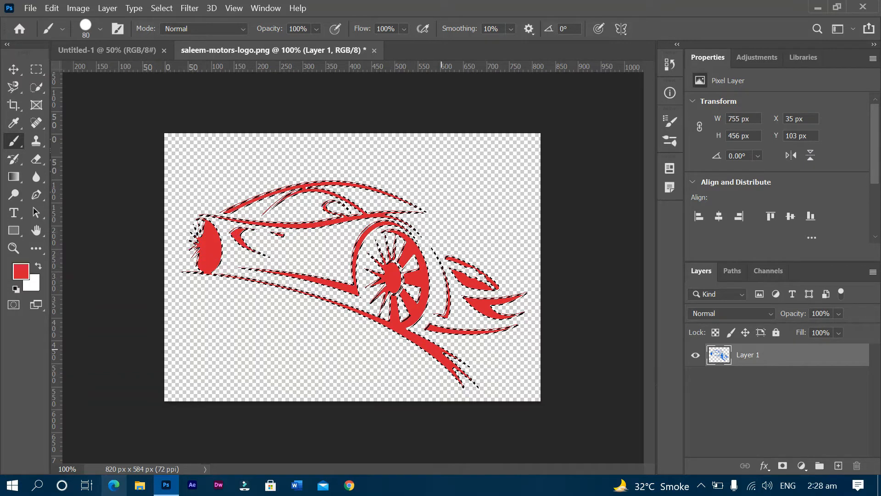
pyautogui.hotkey('ctrl', 'd')
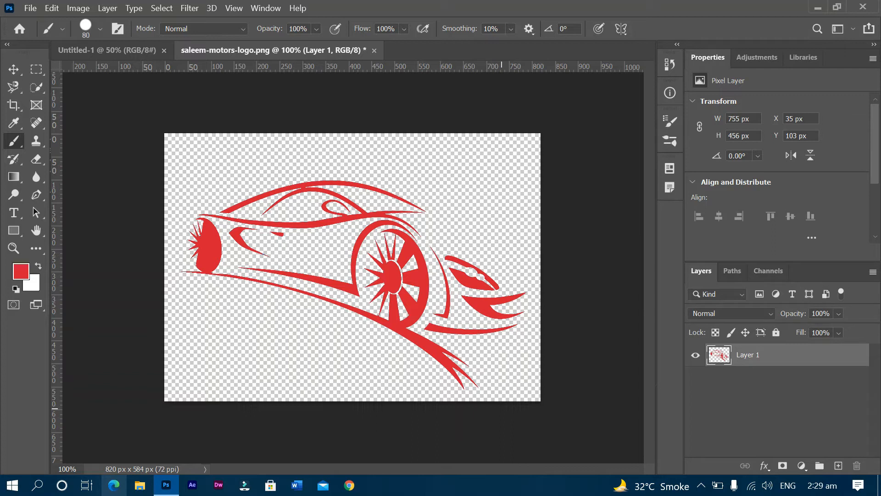
# - Undo the red painting of the whole car and close saleem-motors-logo.png without saving the changes
pyautogui.hotkey('ctrl', 'z')
pyautogui.hotkey('ctrl', 'z')
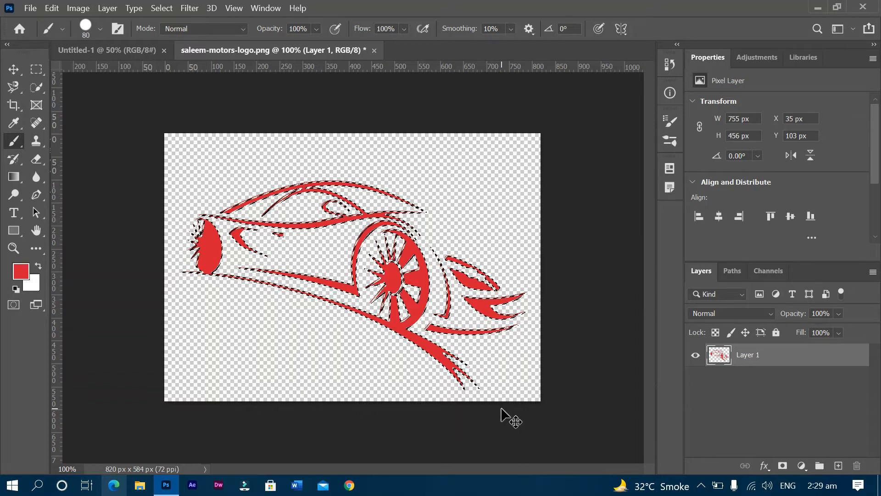
pyautogui.hotkey('ctrl', 'z')
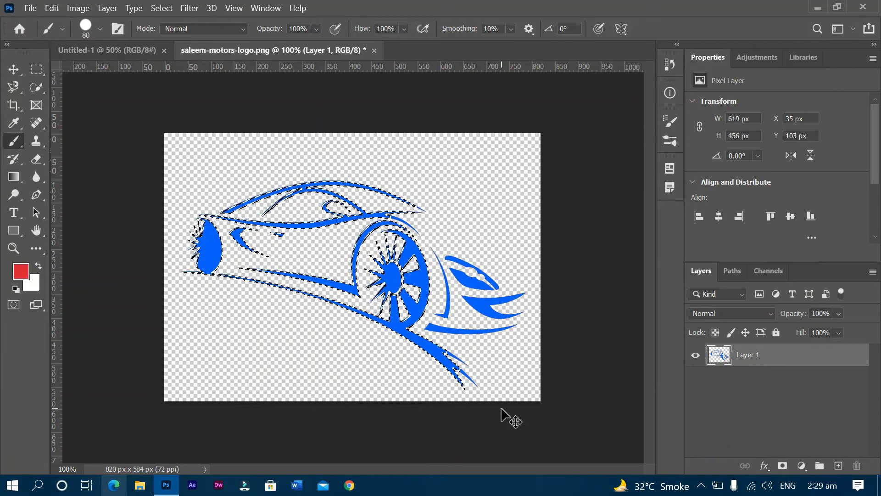
pyautogui.hotkey('ctrl', 'w')
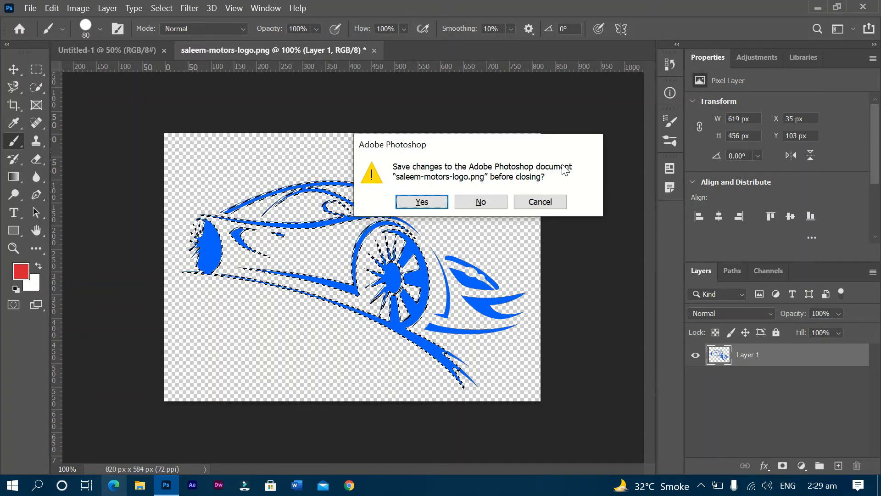
pyautogui.click(498, 206)
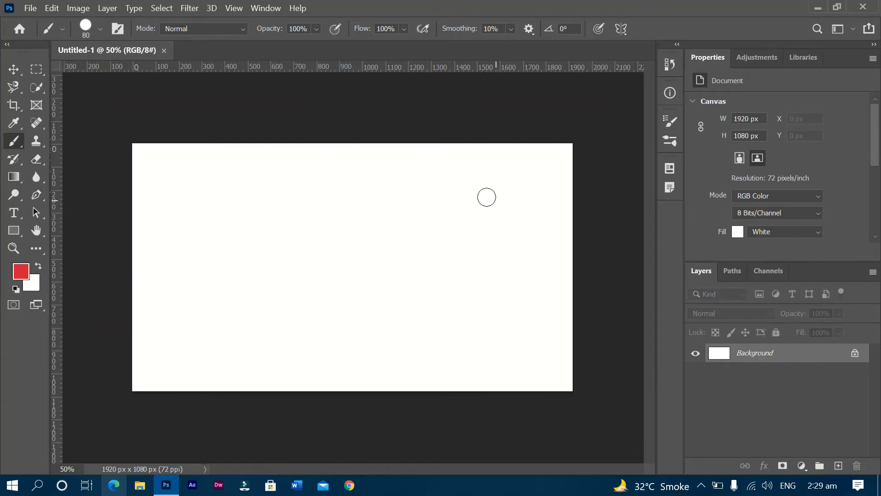
# - Activate the Magic Wand Tool and open the sports-car-auto-racing-vector-graphics JPG from the Downloads folder
pyautogui.click(44, 87)
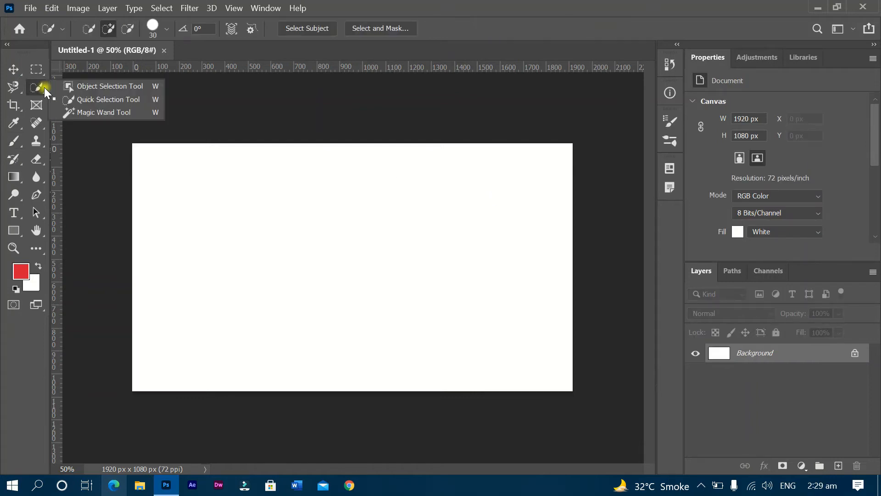
pyautogui.click(131, 113)
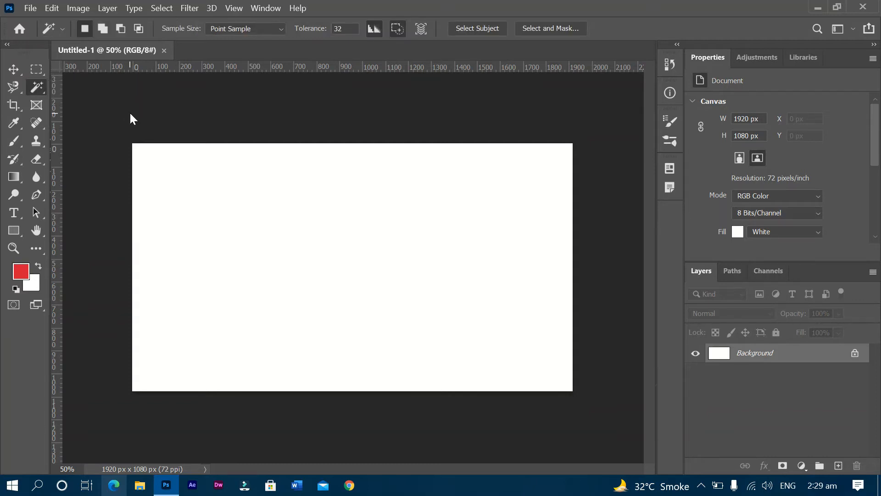
pyautogui.hotkey('ctrl', 'o')
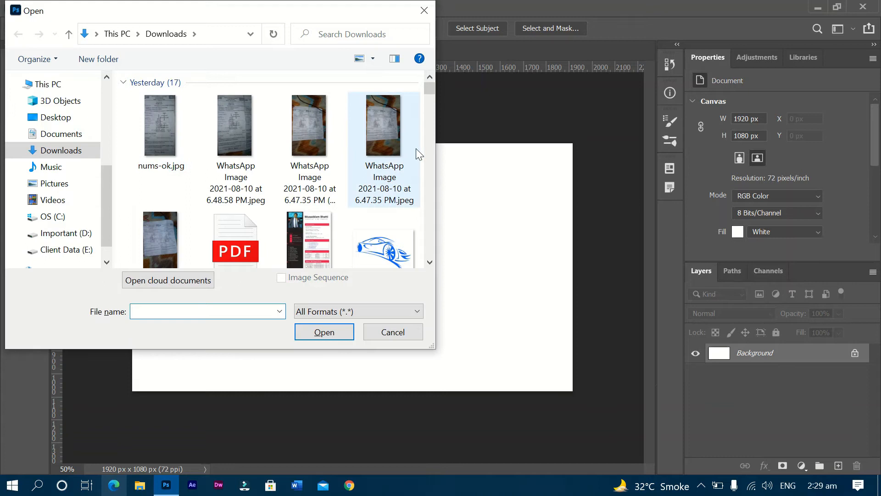
pyautogui.scroll(-3, 428, 153)
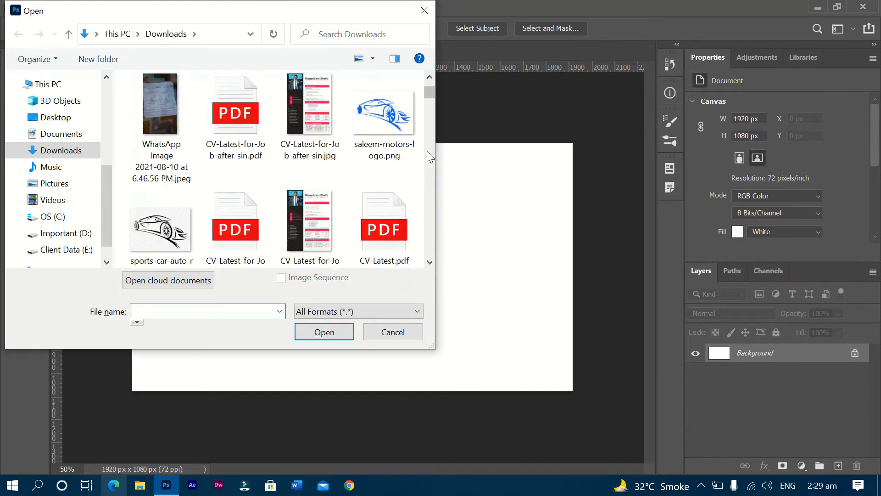
pyautogui.click(171, 236)
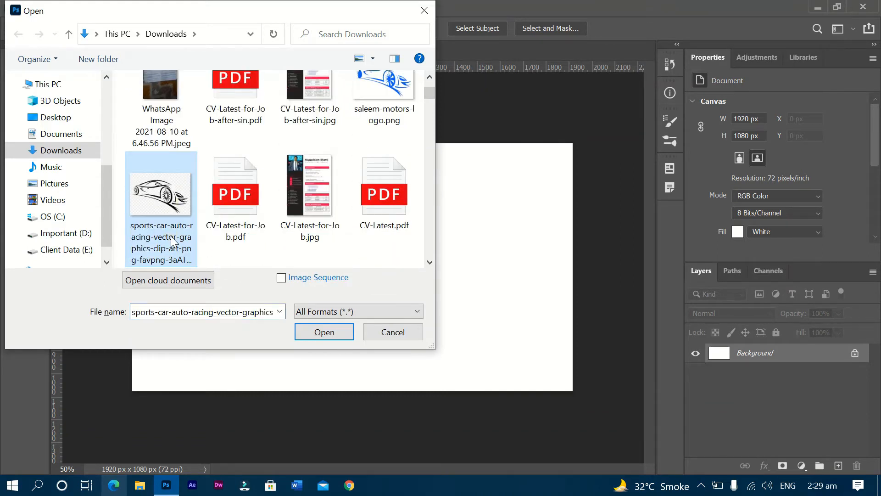
pyautogui.doubleClick(170, 236)
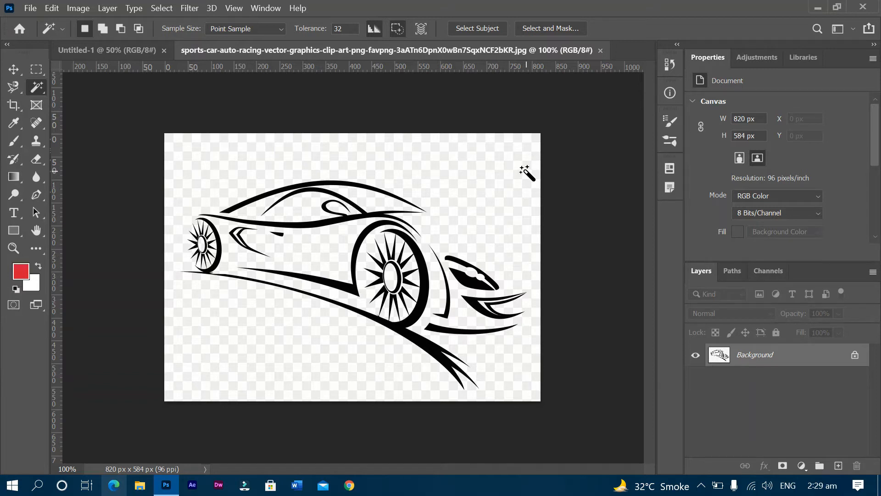
# - Switch to File Explorer and examine the sports-car-auto-racing image and saleem-motors-logo.png from Downloads in Photos to compare their backgrounds
pyautogui.click(140, 485)
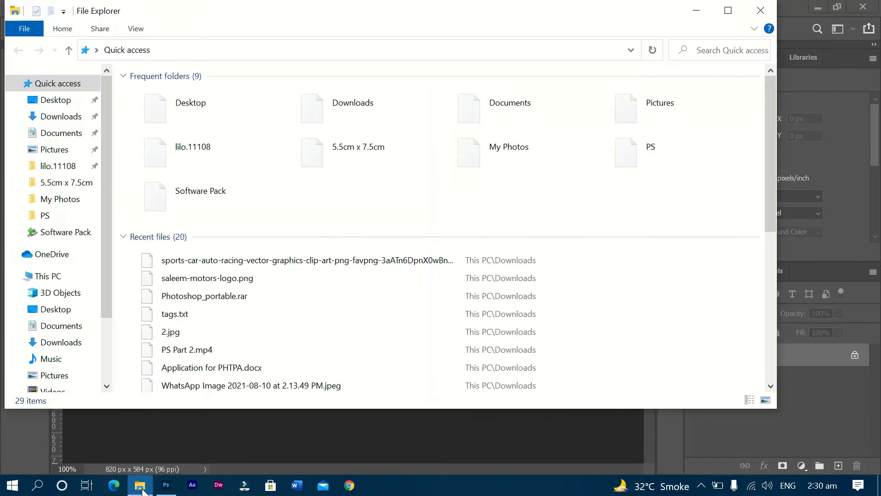
pyautogui.click(71, 121)
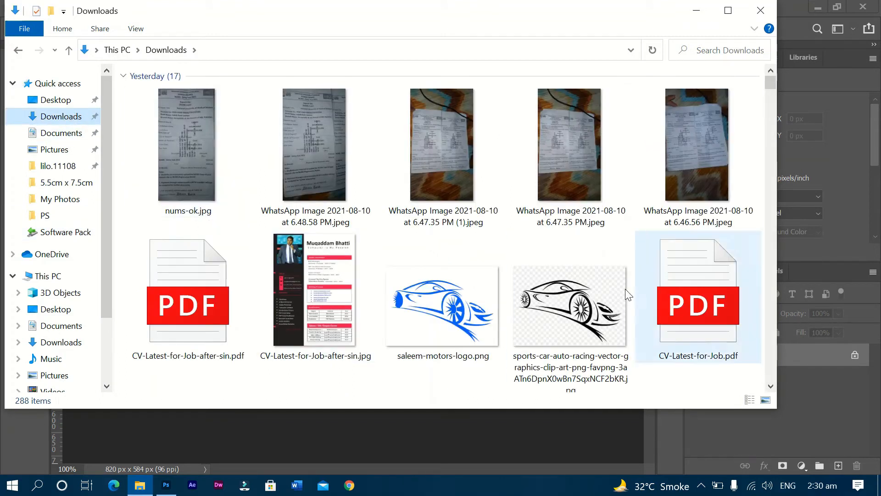
pyautogui.click(548, 314)
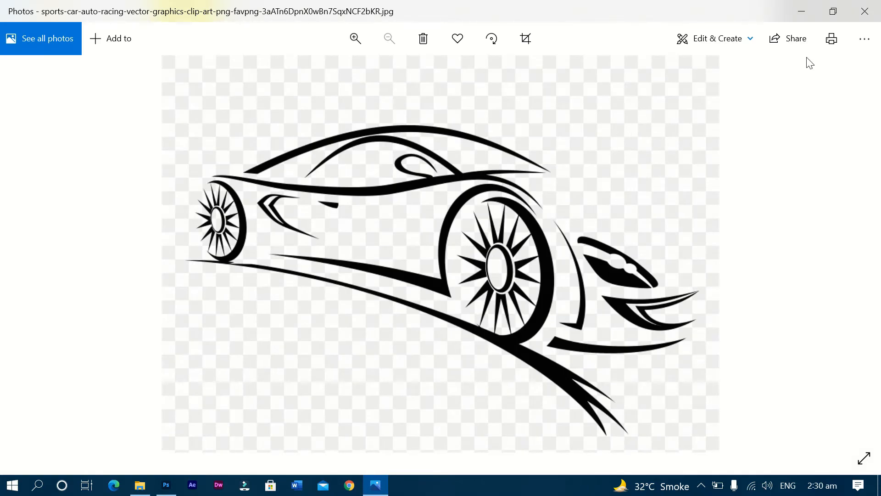
pyautogui.click(865, 11)
pyautogui.click(442, 293)
pyautogui.doubleClick(442, 294)
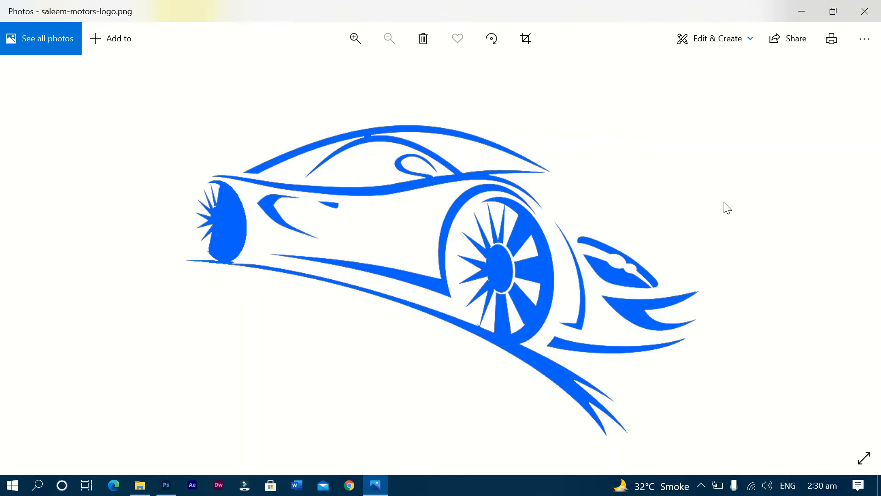
pyautogui.click(864, 11)
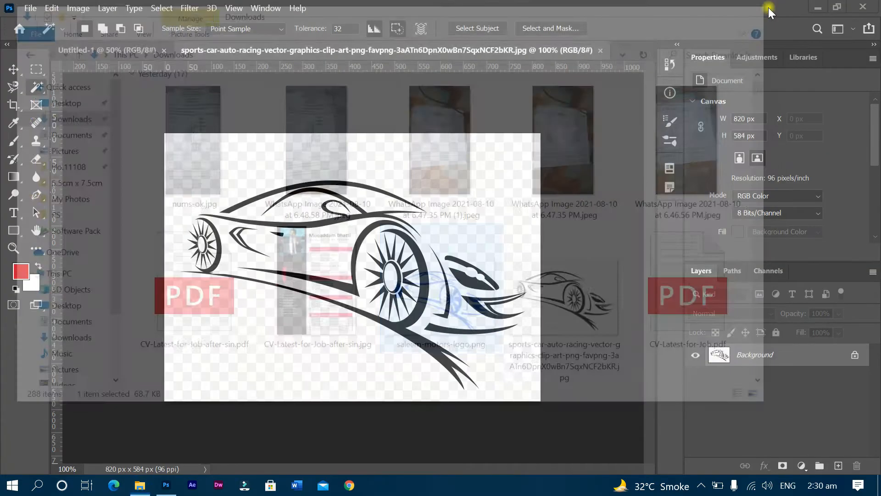
pyautogui.click(761, 10)
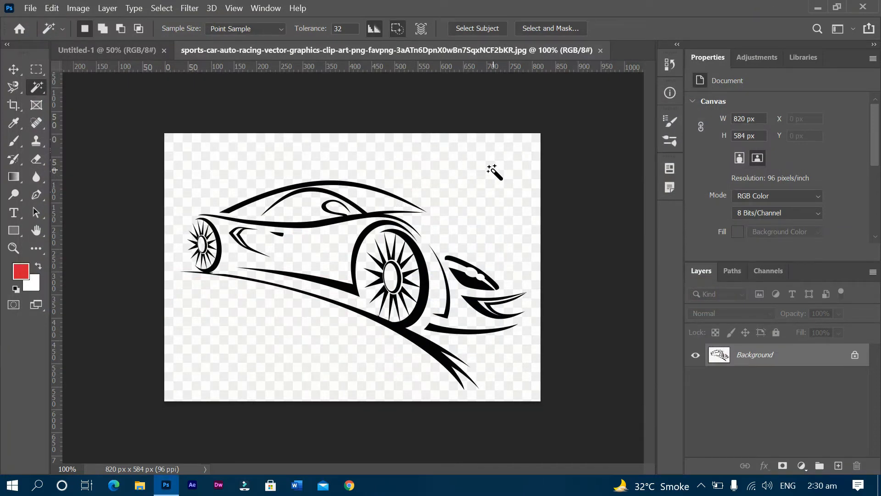
# - Select the checkered background around the car with the Magic Wand, unlock the Background layer, delete the selected area and deselect
pyautogui.click(193, 156)
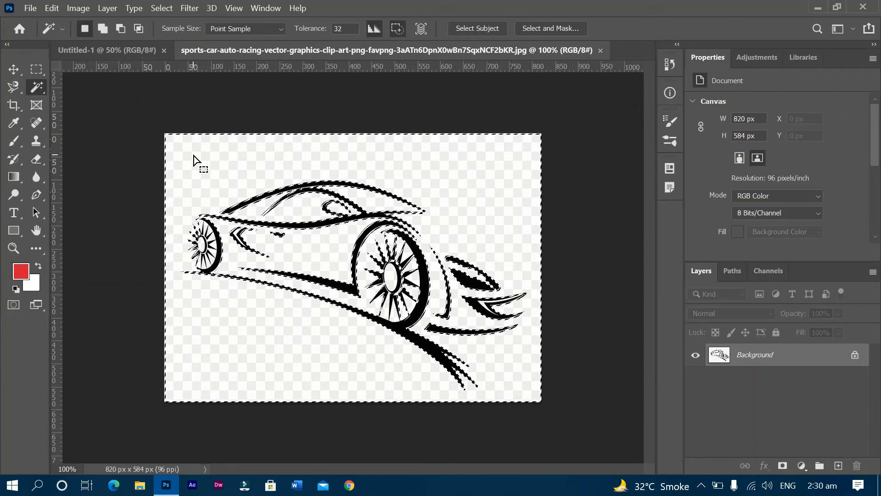
pyautogui.click(855, 355)
pyautogui.press('Delete')
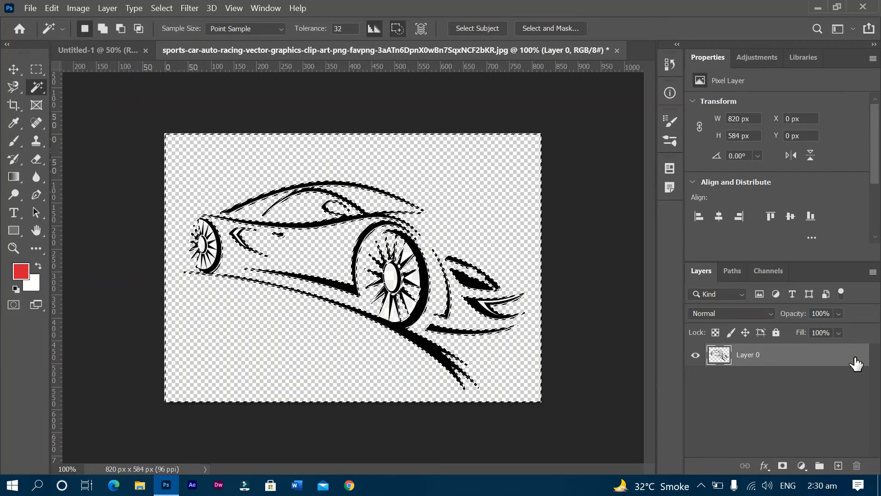
pyautogui.hotkey('ctrl', 'd')
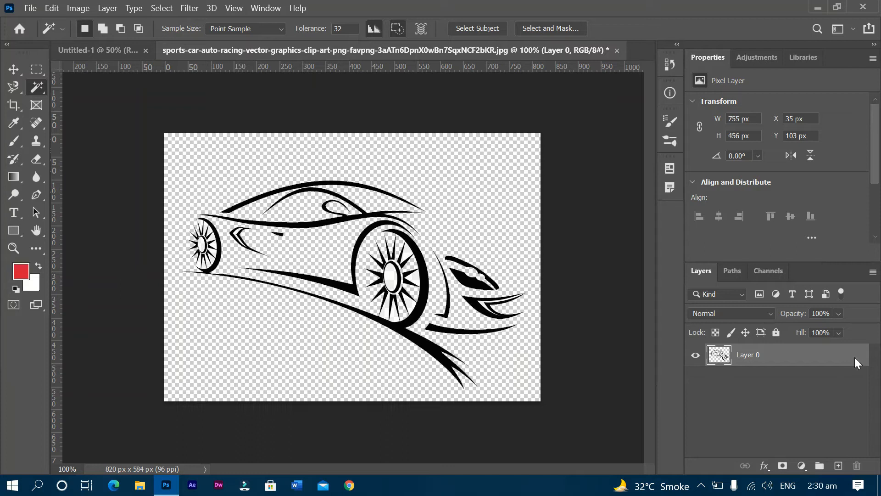
# - Compare the car's PNG-8 and JPEG previews in Save for Web and close it without saving
pyautogui.hotkey('ctrl', 'alt', 'shift', 's')
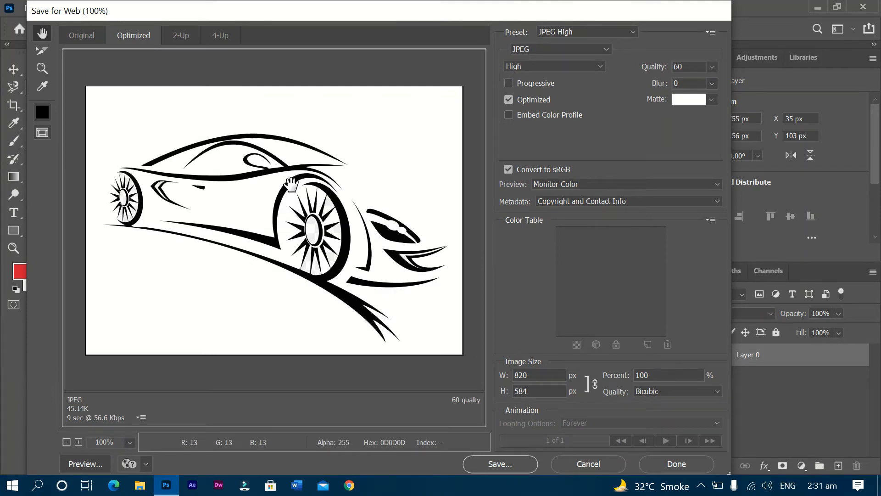
pyautogui.click(585, 48)
pyautogui.click(566, 82)
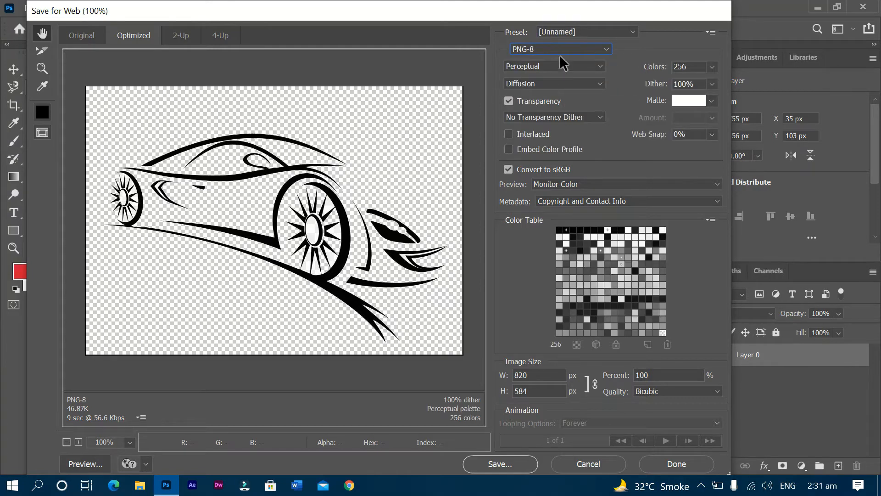
pyautogui.click(576, 50)
pyautogui.click(566, 71)
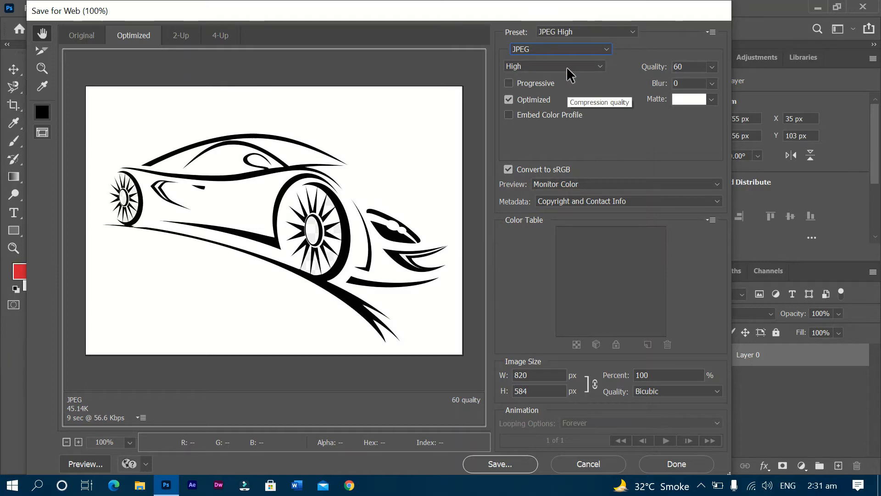
pyautogui.press('Escape')
# - Undo the deselection and background deletion, preview the image as PNG-24 in Save for Web and close it without saving
pyautogui.hotkey('ctrl', 'z')
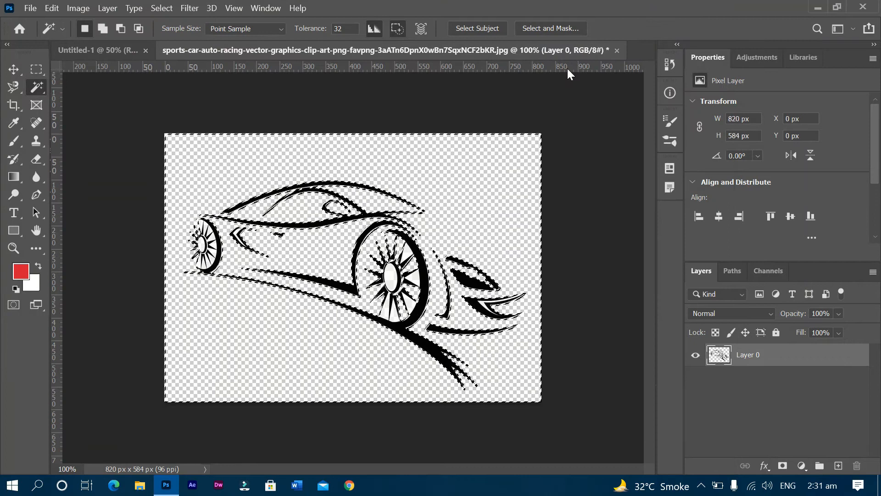
pyautogui.hotkey('ctrl', 'z')
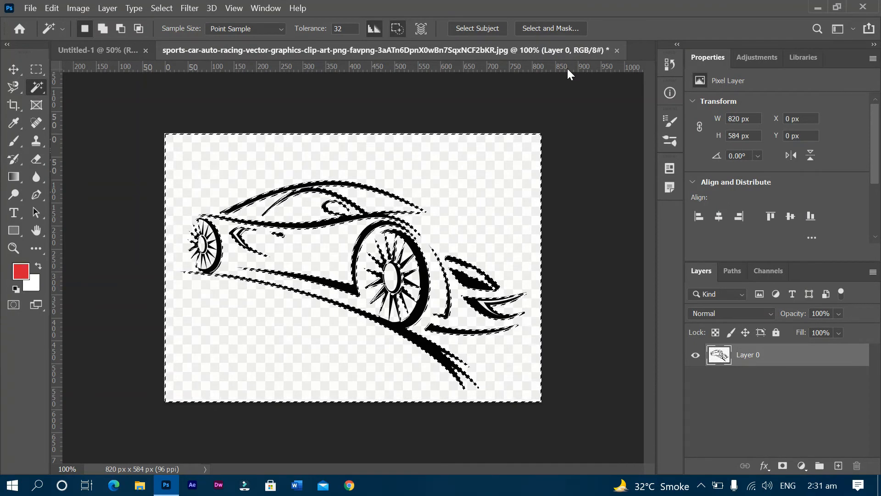
pyautogui.hotkey('alt', 'shift', 'ctrl', 's')
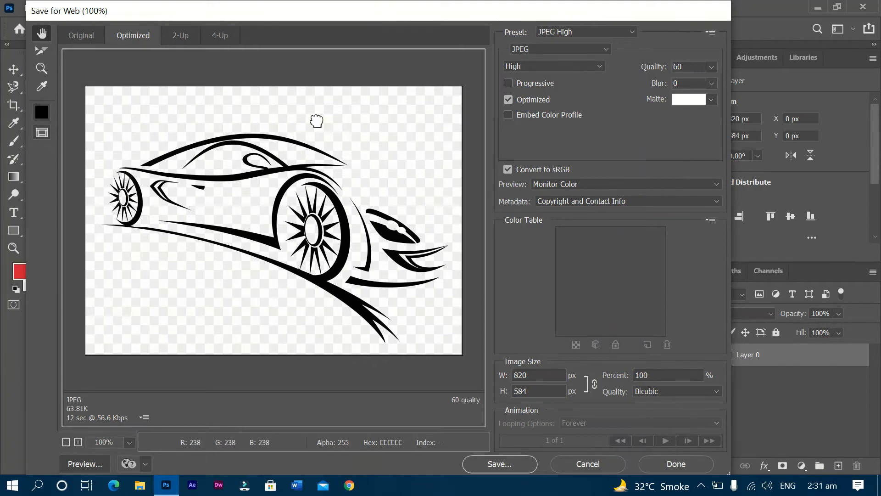
pyautogui.click(603, 48)
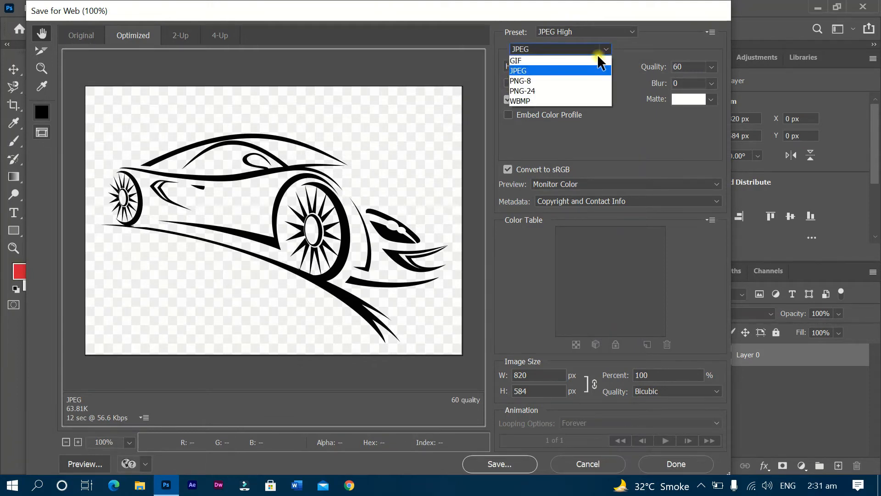
pyautogui.click(584, 90)
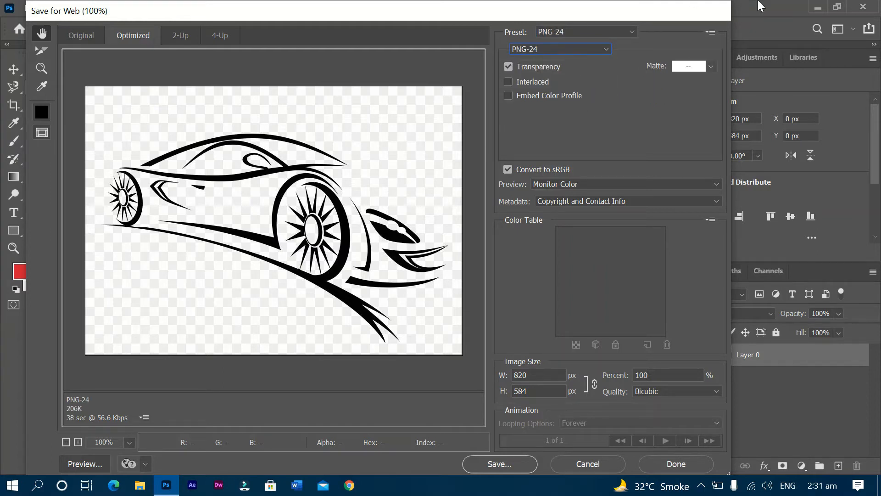
pyautogui.press('Escape')
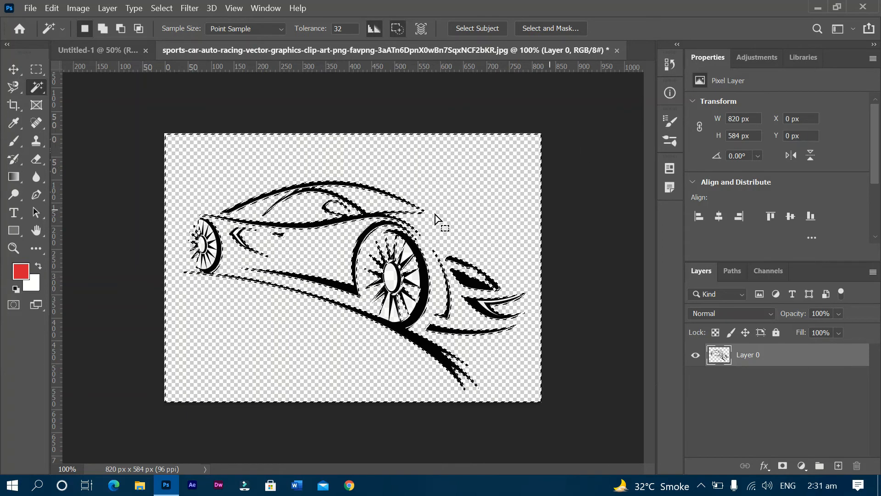
# - Select the side stripe and front wheel arch with the Magic Wand, paint them red with the Brush and deselect
pyautogui.click(321, 224)
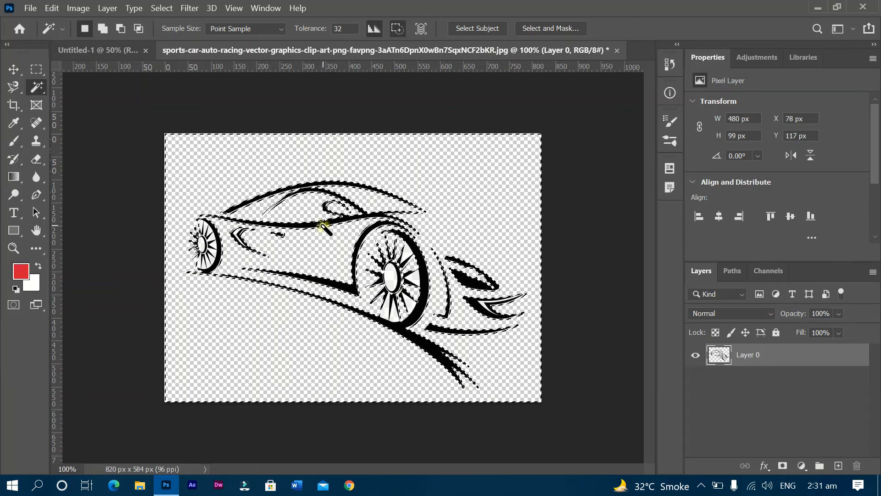
pyautogui.click(343, 286)
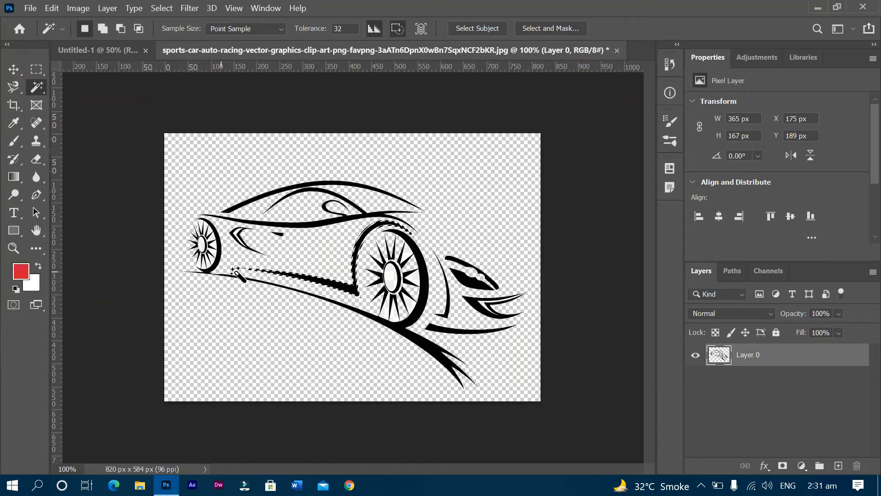
pyautogui.press('b')
pyautogui.moveTo(243, 269)
pyautogui.mouseDown()
pyautogui.moveTo(298, 275)
pyautogui.moveTo(360, 262)
pyautogui.moveTo(396, 224)
pyautogui.mouseUp()
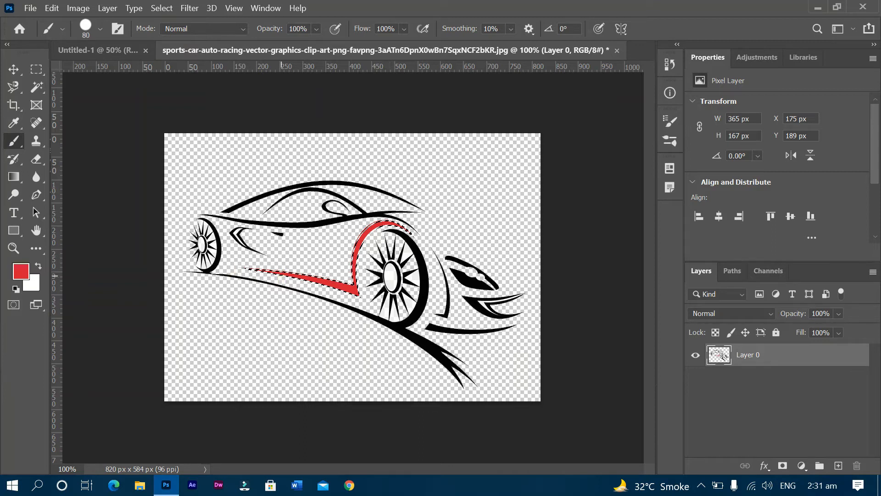
pyautogui.hotkey('ctrl', 'd')
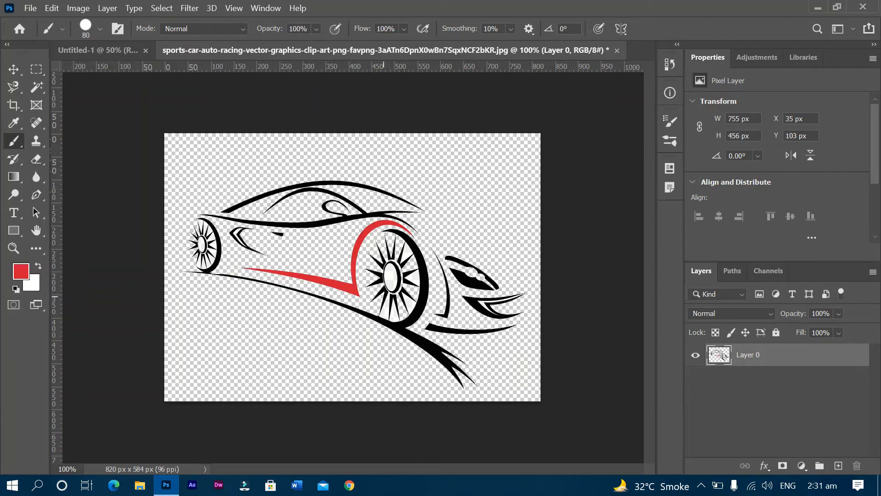
# - Select the large wheel's rim and connected ground line with the Magic Wand, paint them red with the Brush and deselect
pyautogui.press('w')
pyautogui.click(420, 303)
pyautogui.press('b')
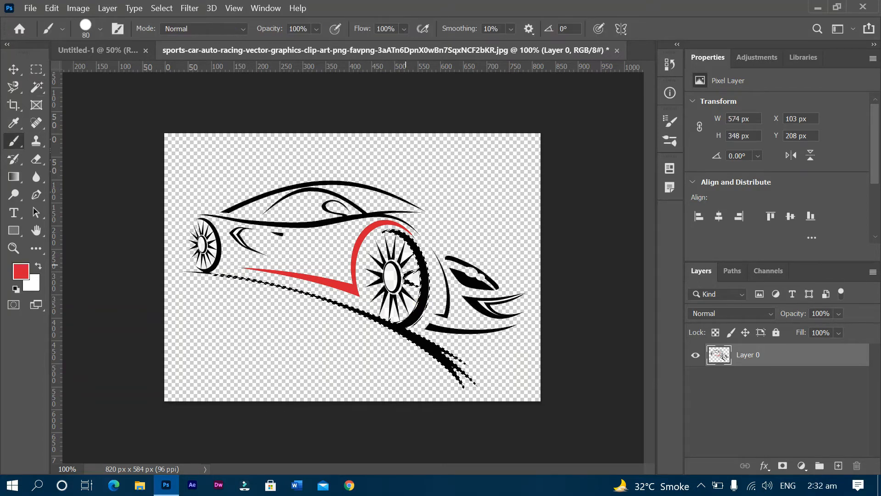
pyautogui.moveTo(392, 231)
pyautogui.mouseDown()
pyautogui.moveTo(413, 328)
pyautogui.moveTo(223, 278)
pyautogui.moveTo(299, 296)
pyautogui.mouseUp()
pyautogui.moveTo(424, 345); pyautogui.dragTo(471, 384)
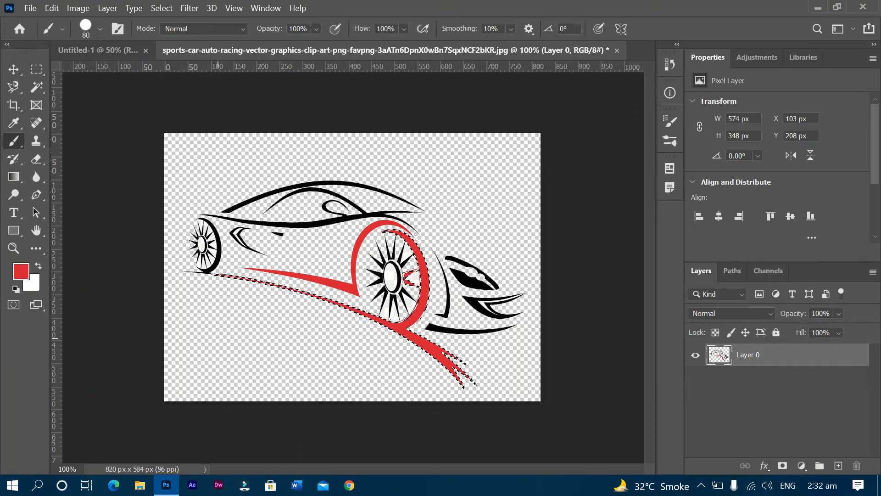
pyautogui.hotkey('ctrl', 'd')
# - Reselect the ground line, try to extend the selection at the small rear wheel with the Magic Wand, and deselect
pyautogui.hotkey('ctrl', '+')
pyautogui.hotkey('ctrl', '+')
pyautogui.hotkey('ctrl', 'shift', 'd')
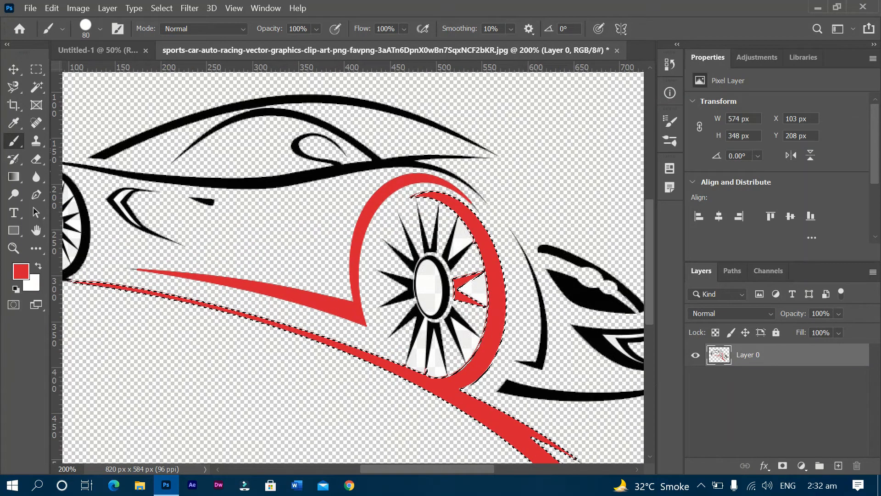
pyautogui.moveTo(431, 472); pyautogui.dragTo(381, 464)
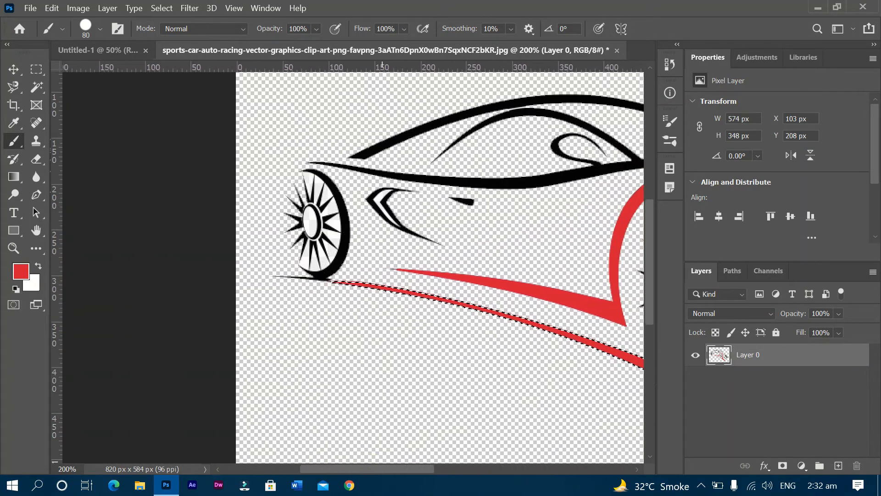
pyautogui.press('w')
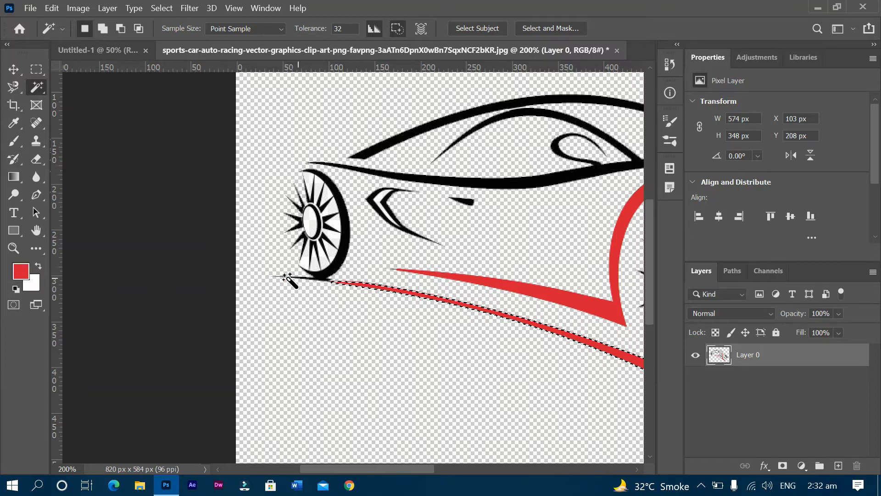
pyautogui.press('shift')
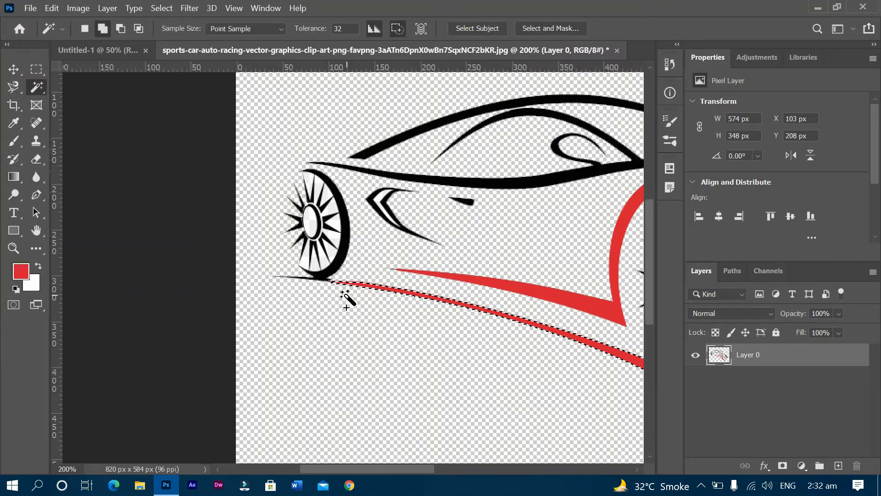
pyautogui.keyDown('shift'); pyautogui.click(321, 279); pyautogui.keyUp('shift')
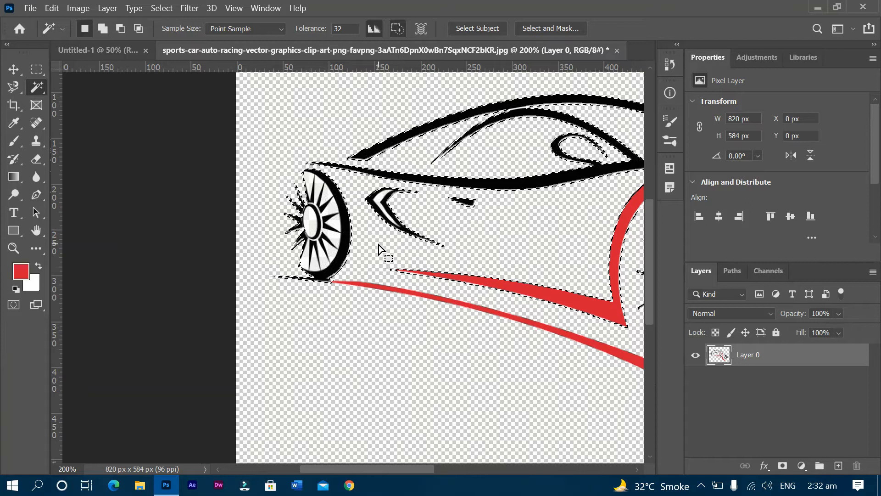
pyautogui.hotkey('ctrl', '-')
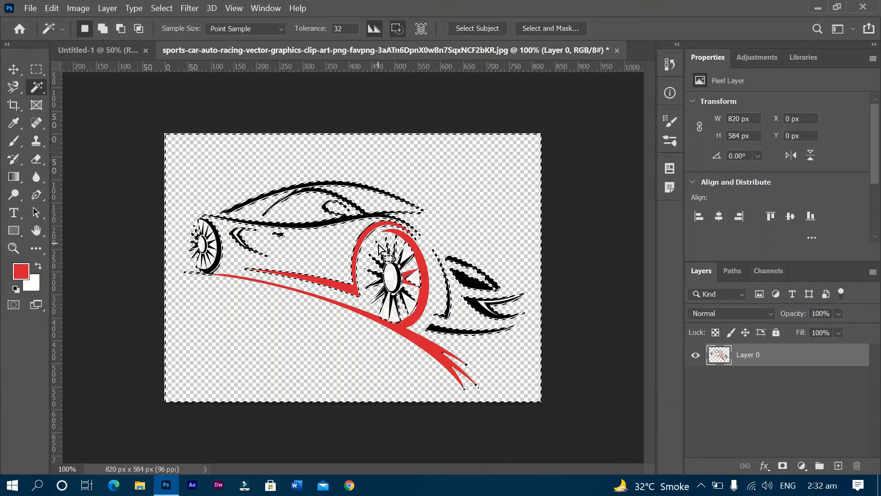
pyautogui.hotkey('ctrl', 'd')
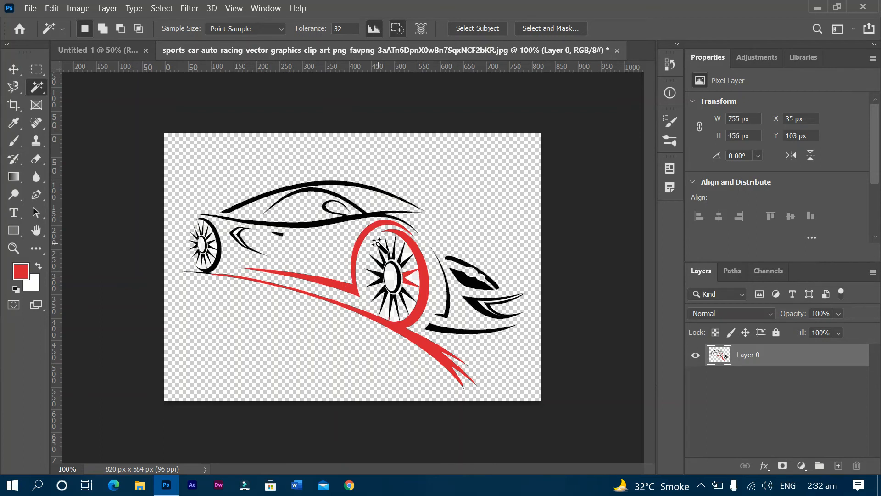
# - Select the roof line and the connected window and body line with the Magic Wand, paint them red with the Brush and deselect
pyautogui.click(216, 253)
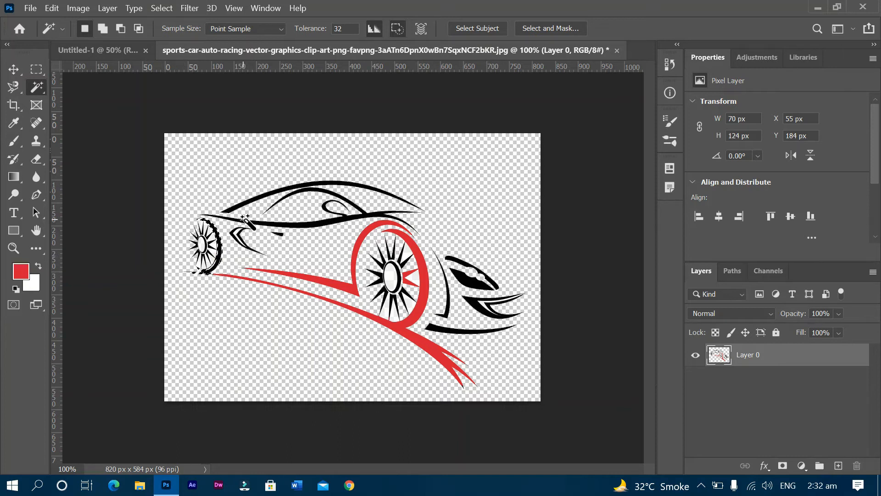
pyautogui.keyDown('shift'); pyautogui.click(280, 223); pyautogui.keyUp('shift')
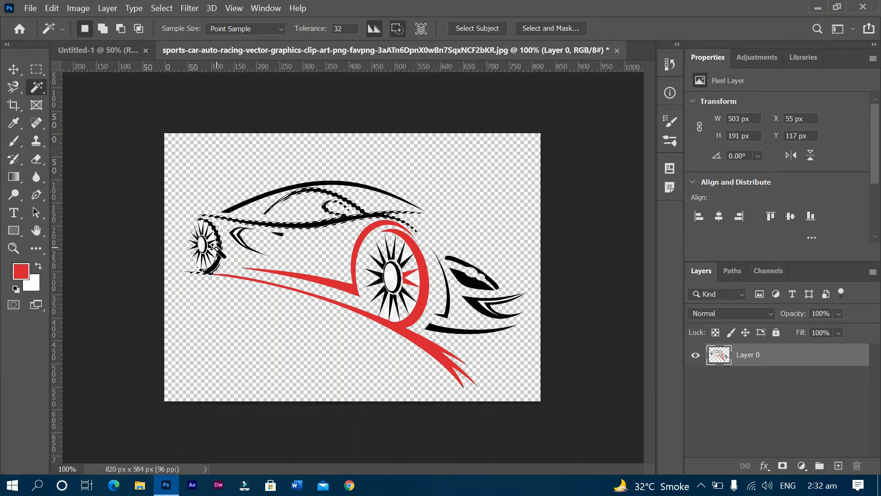
pyautogui.click(232, 206)
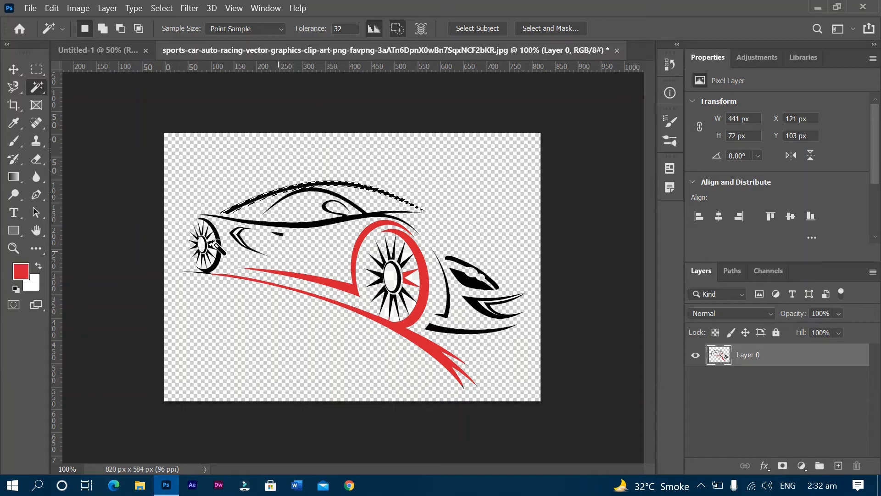
pyautogui.keyDown('shift'); pyautogui.click(334, 220); pyautogui.keyUp('shift')
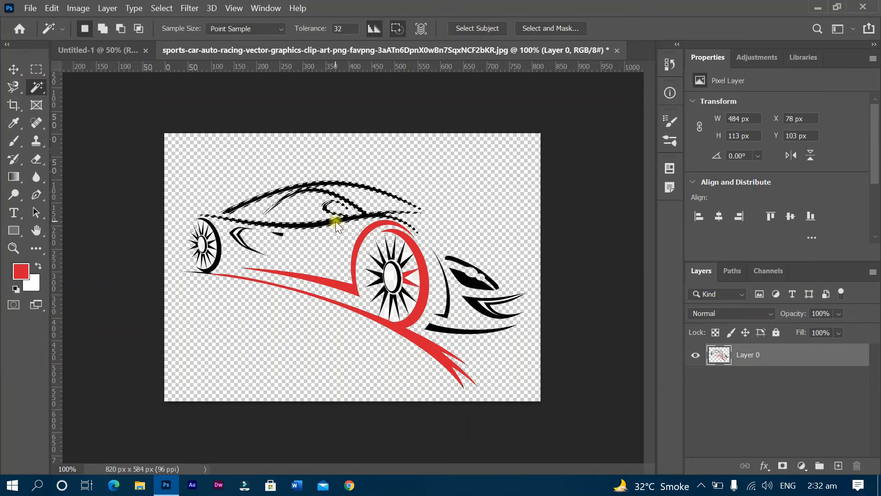
pyautogui.press('b')
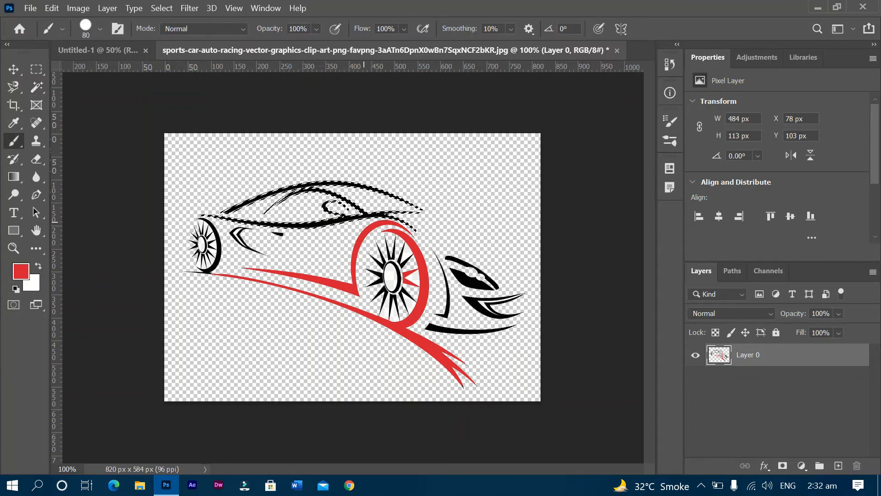
pyautogui.moveTo(407, 210)
pyautogui.mouseDown()
pyautogui.moveTo(329, 182)
pyautogui.moveTo(243, 196)
pyautogui.moveTo(222, 212)
pyautogui.moveTo(345, 217)
pyautogui.mouseUp()
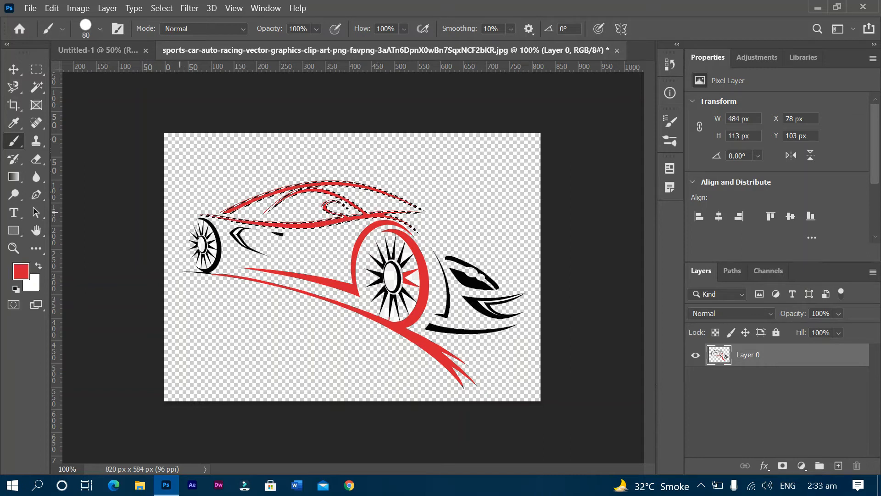
pyautogui.hotkey('ctrl', 'd')
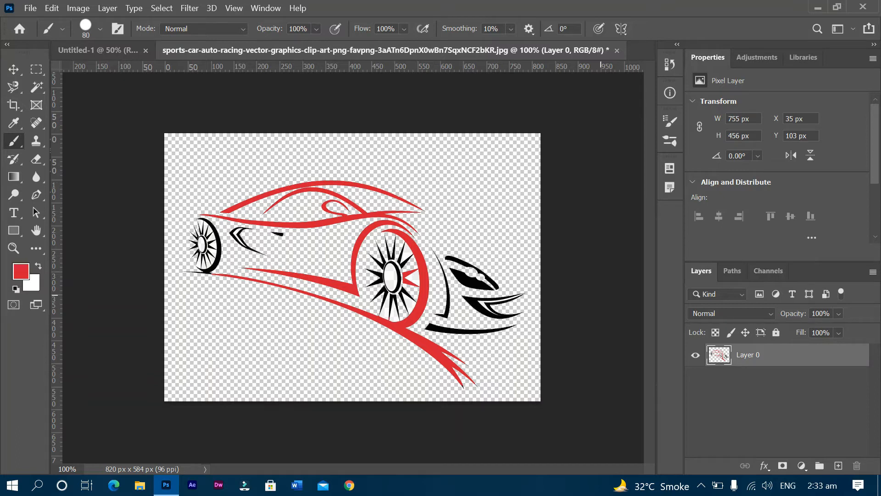
# - Select the headlight and front bumper shapes with the Magic Wand, paint them red with the Brush including the missed spot, and deselect
pyautogui.press('w')
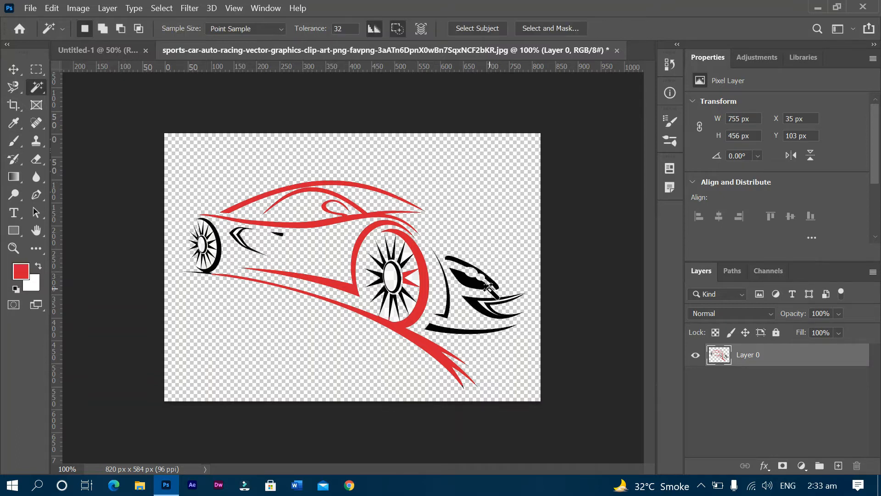
pyautogui.click(475, 287)
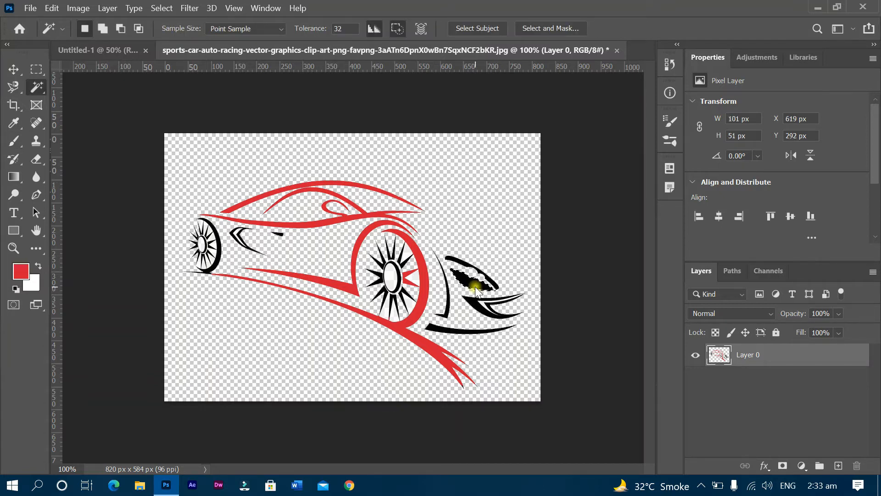
pyautogui.keyDown('shift'); pyautogui.click(461, 259); pyautogui.keyUp('shift')
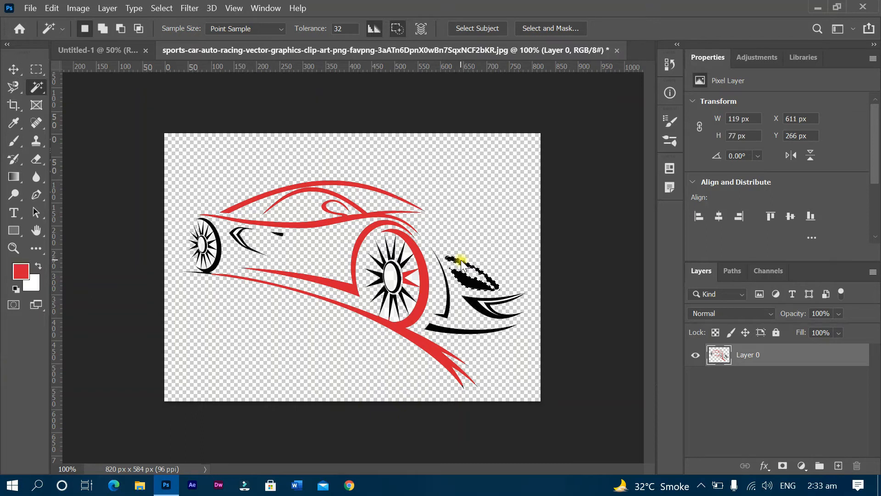
pyautogui.keyDown('shift'); pyautogui.click(445, 312); pyautogui.keyUp('shift')
pyautogui.keyDown('shift'); pyautogui.click(451, 330); pyautogui.keyUp('shift')
pyautogui.keyDown('shift'); pyautogui.click(477, 305); pyautogui.keyUp('shift')
pyautogui.press('b')
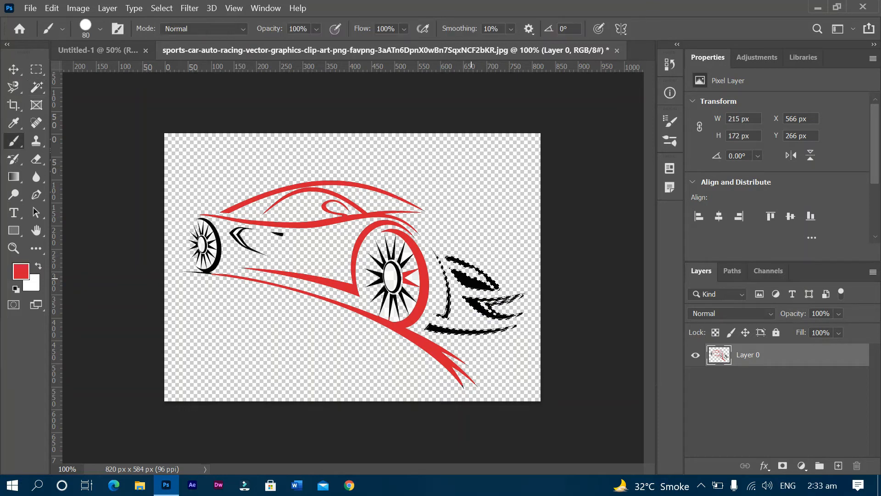
pyautogui.moveTo(434, 244)
pyautogui.mouseDown()
pyautogui.moveTo(442, 312)
pyautogui.moveTo(505, 329)
pyautogui.moveTo(482, 308)
pyautogui.moveTo(518, 298)
pyautogui.moveTo(463, 270)
pyautogui.moveTo(433, 298)
pyautogui.mouseUp()
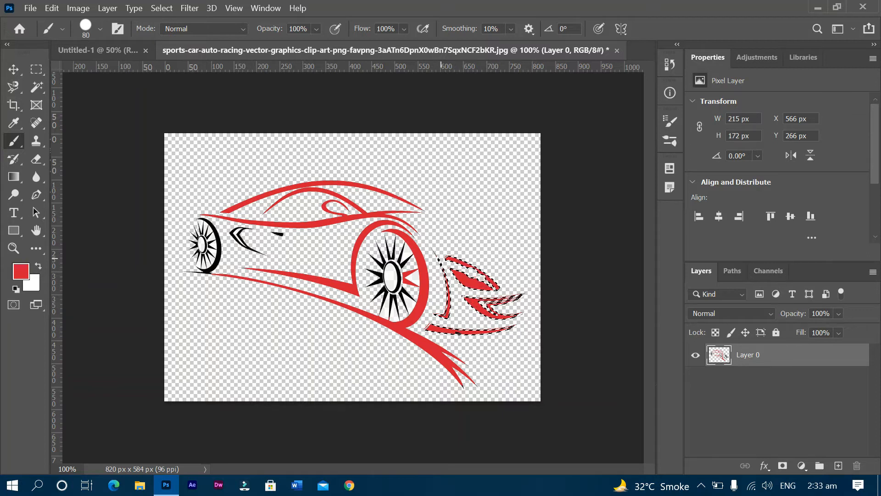
pyautogui.hotkey('ctrl', 'd')
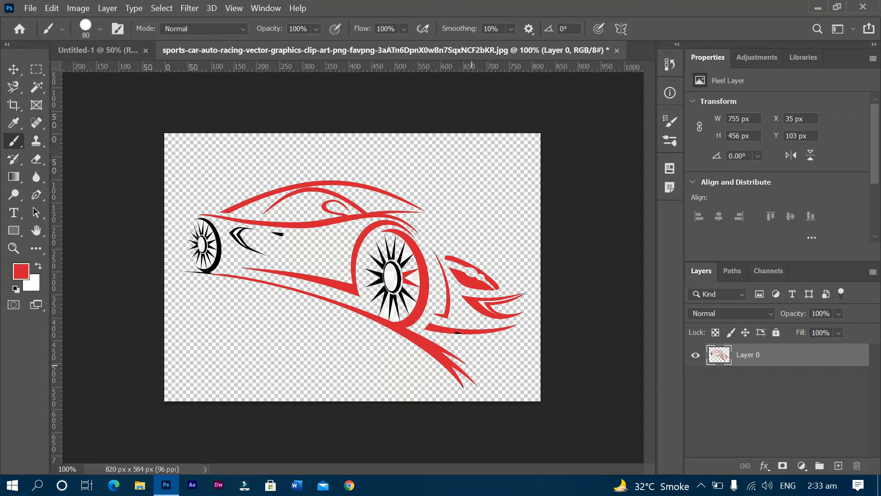
pyautogui.hotkey('ctrl', 'shift', 'd')
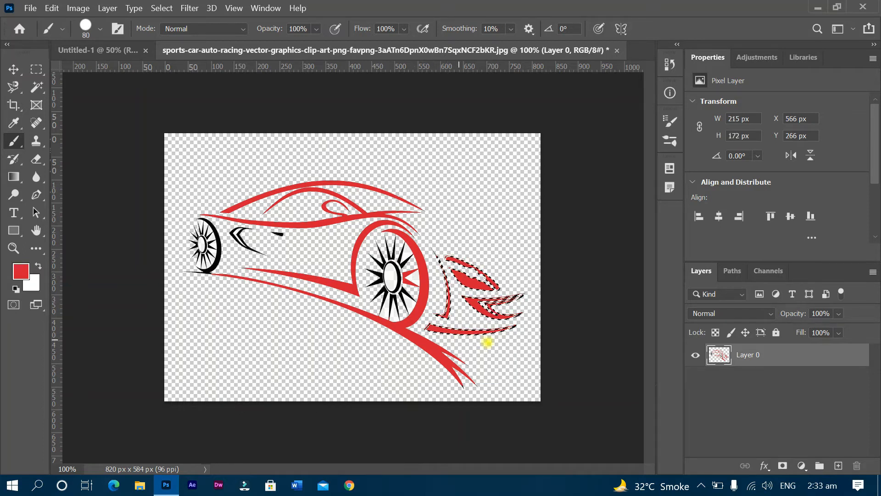
pyautogui.hotkey('ctrl', 'd')
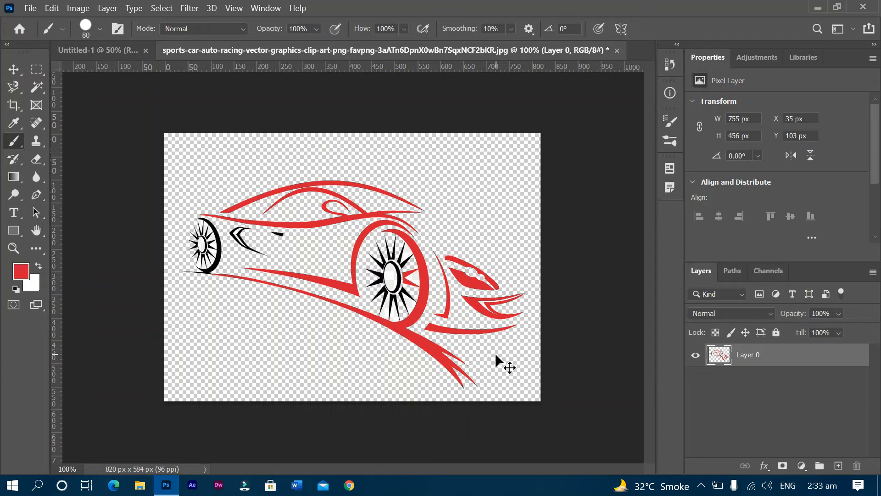
# - Open the portrait photo DSC_2086.JPG from the My Photos folder under Personal on the Important (D:) drive
pyautogui.hotkey('ctrl', 'o')
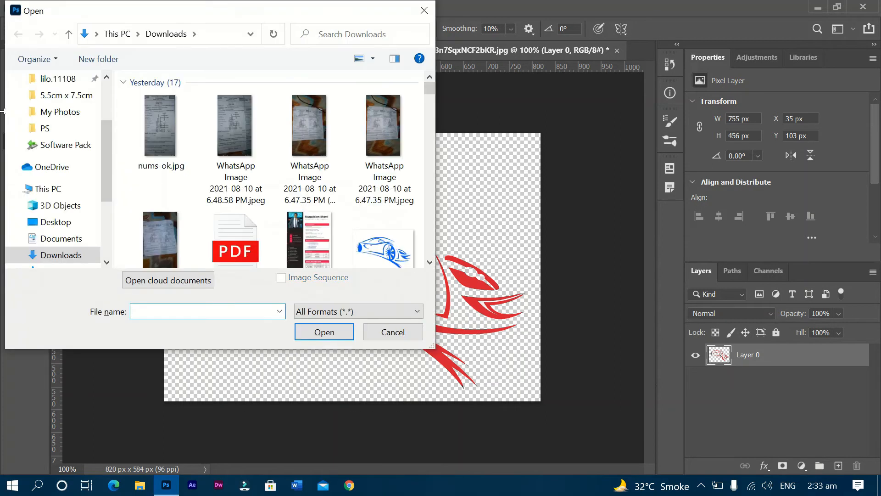
pyautogui.moveTo(108, 196); pyautogui.dragTo(105, 229)
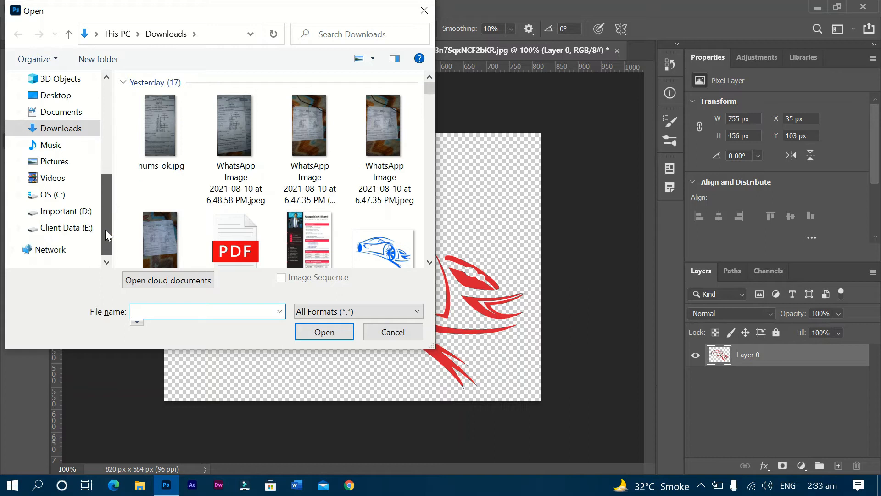
pyautogui.click(73, 212)
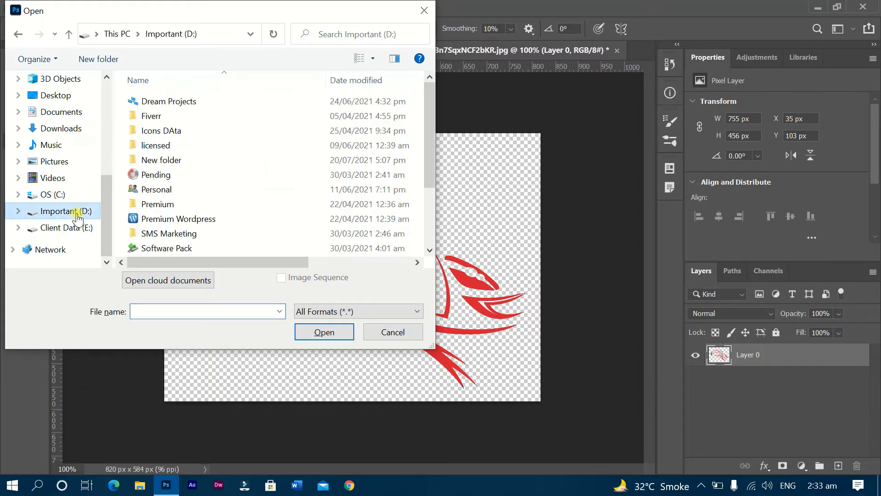
pyautogui.doubleClick(188, 190)
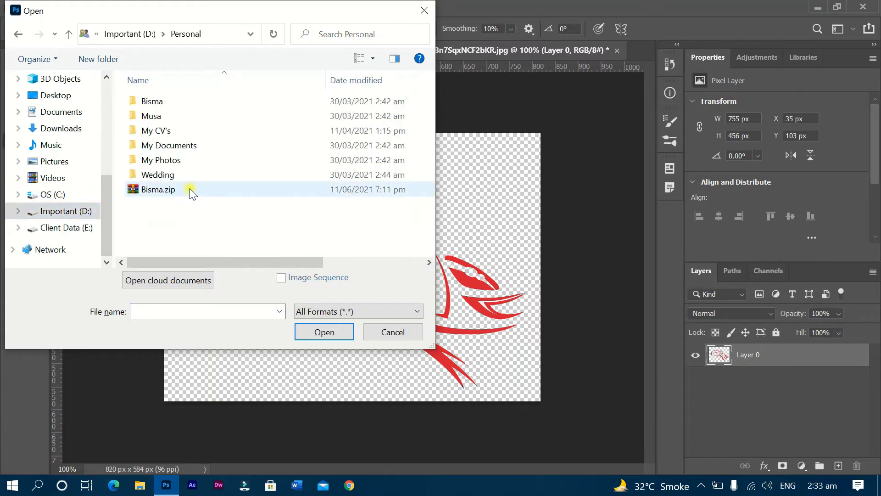
pyautogui.doubleClick(195, 148)
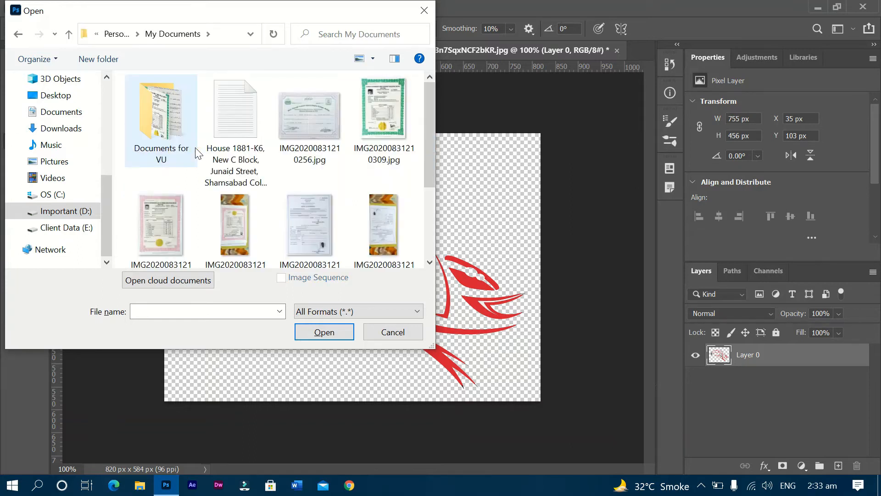
pyautogui.press('BackSpace')
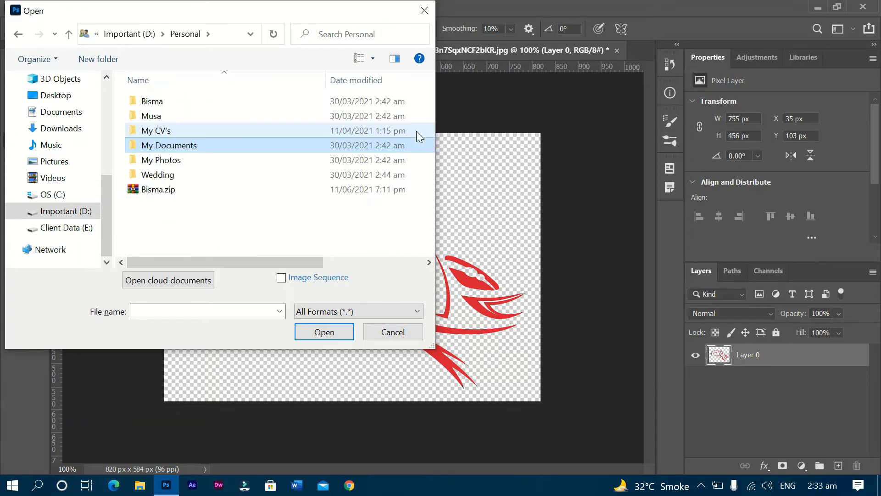
pyautogui.press('Down')
pyautogui.press('Return')
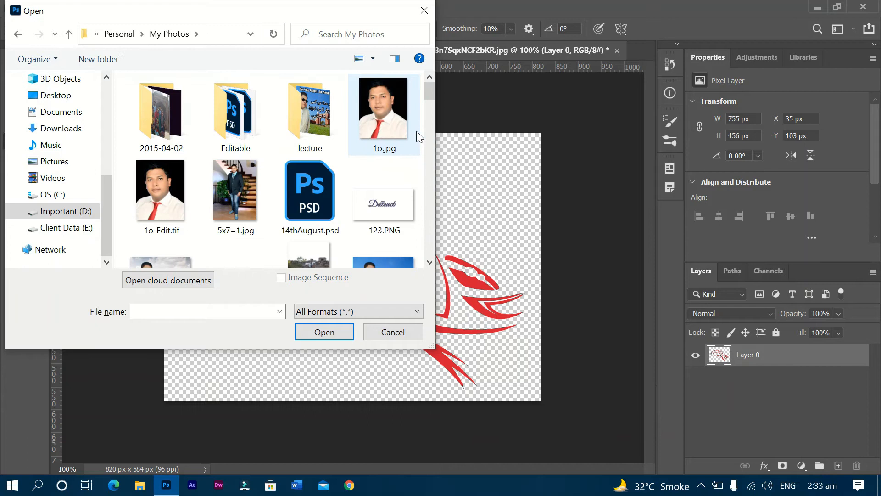
pyautogui.moveTo(428, 91); pyautogui.dragTo(433, 136)
pyautogui.click(389, 97)
pyautogui.click(377, 146)
pyautogui.doubleClick(377, 146)
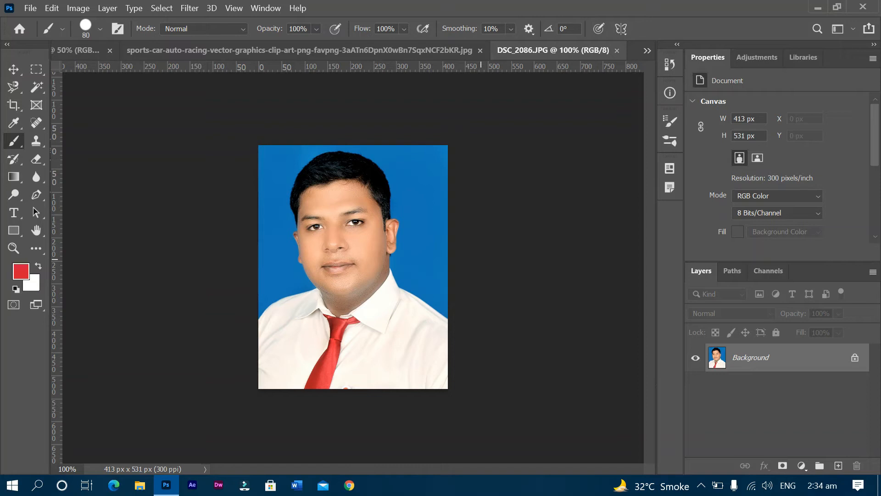
# - Select the portrait's blue background with the Magic Wand, unlock the Background layer and delete the selected area
pyautogui.press('w')
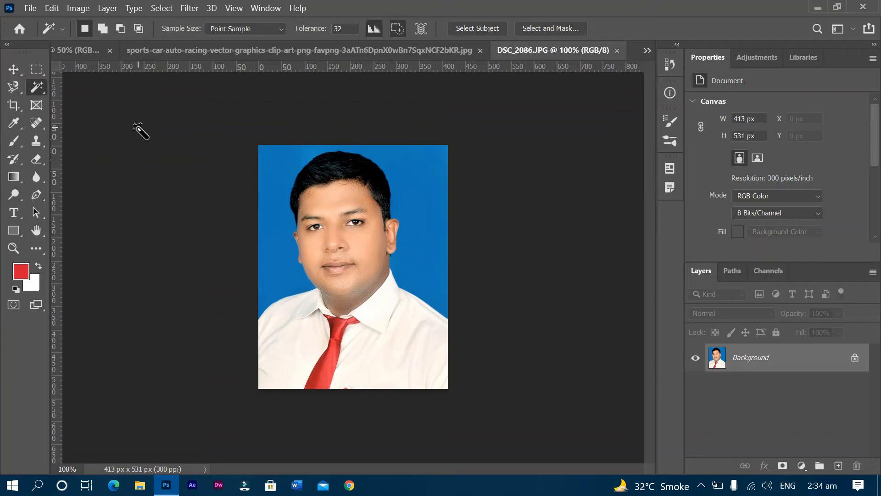
pyautogui.click(279, 191)
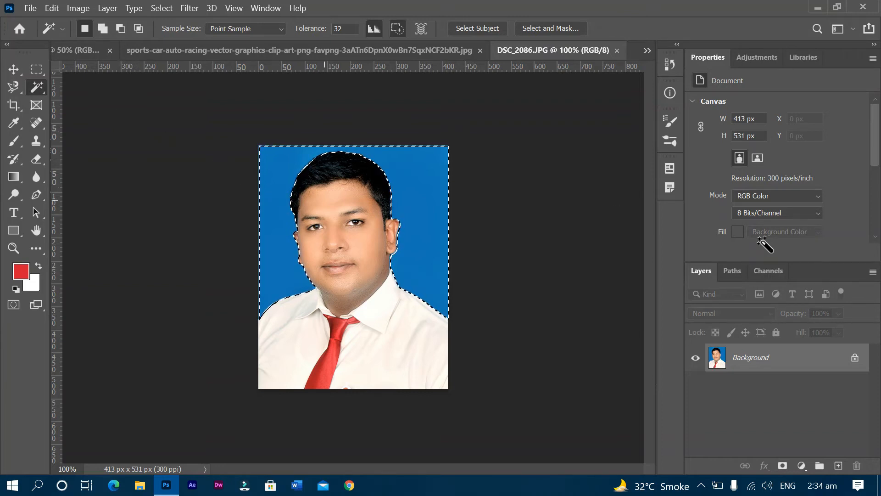
pyautogui.click(855, 358)
pyautogui.press('Delete')
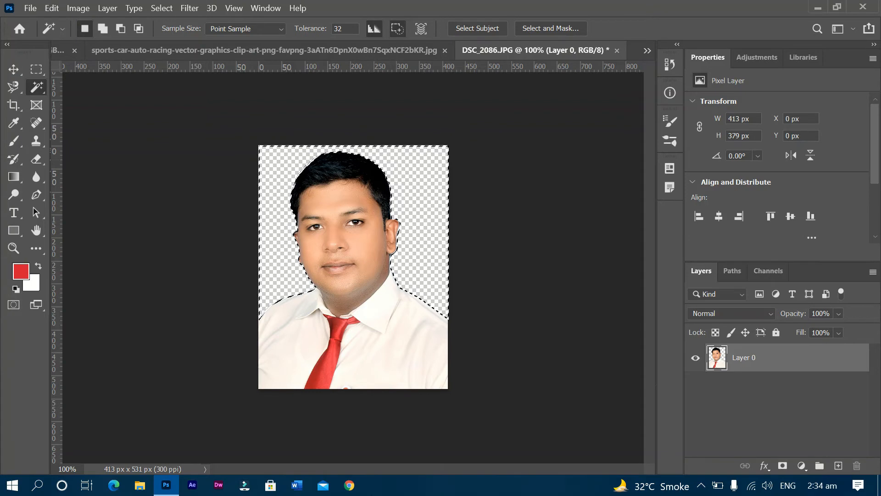
# - Paint the selected transparent area around the portrait red with the Brush and deselect
pyautogui.press('b')
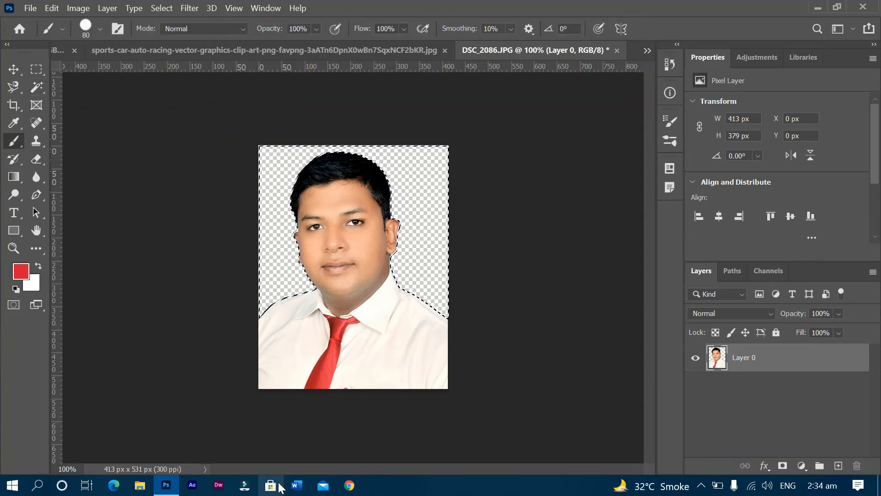
pyautogui.moveTo(342, 294)
pyautogui.mouseDown()
pyautogui.moveTo(260, 296)
pyautogui.moveTo(556, 219)
pyautogui.mouseUp()
pyautogui.moveTo(436, 251)
pyautogui.mouseDown()
pyautogui.moveTo(369, 209)
pyautogui.moveTo(66, 258)
pyautogui.mouseUp()
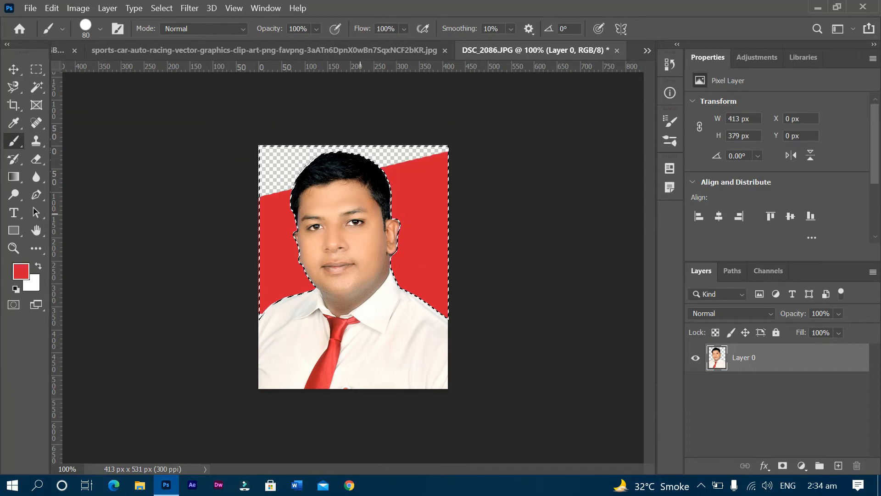
pyautogui.moveTo(442, 167)
pyautogui.mouseDown()
pyautogui.moveTo(274, 163)
pyautogui.moveTo(282, 186)
pyautogui.mouseUp()
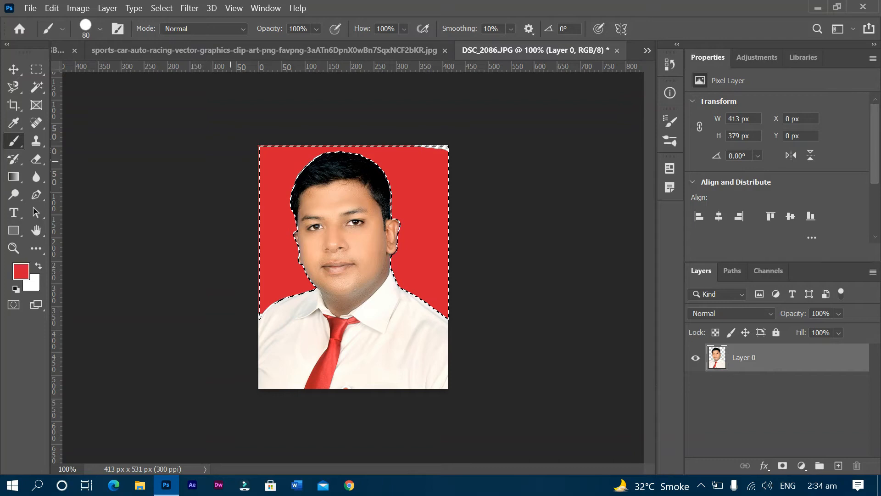
pyautogui.hotkey('ctrl', 'd')
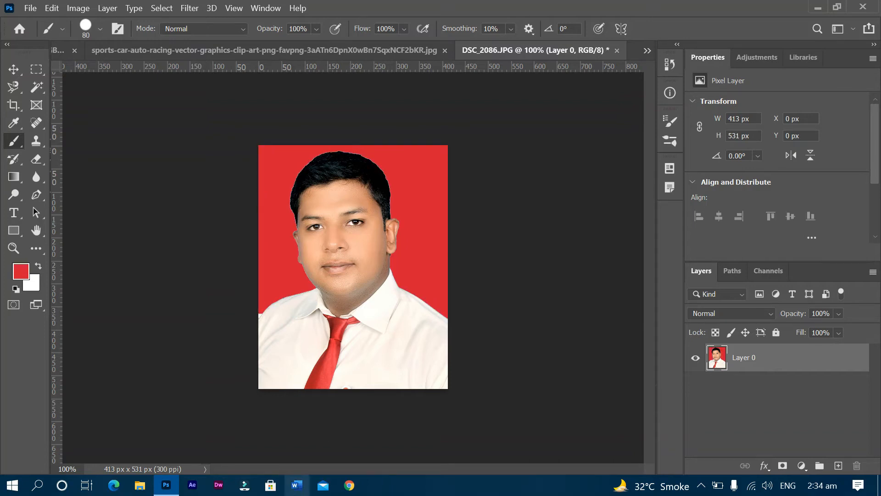
# - Switch to Google Chrome and search Google Images for "bg italy"
pyautogui.click(348, 487)
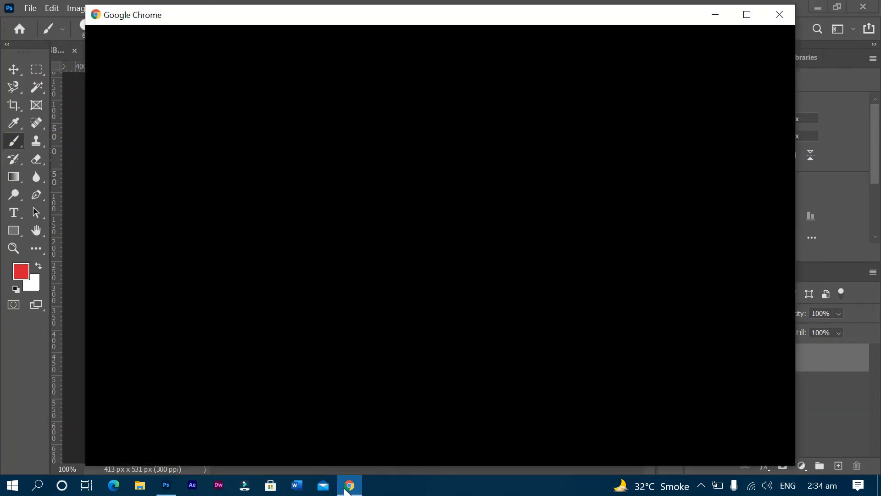
pyautogui.click(321, 263)
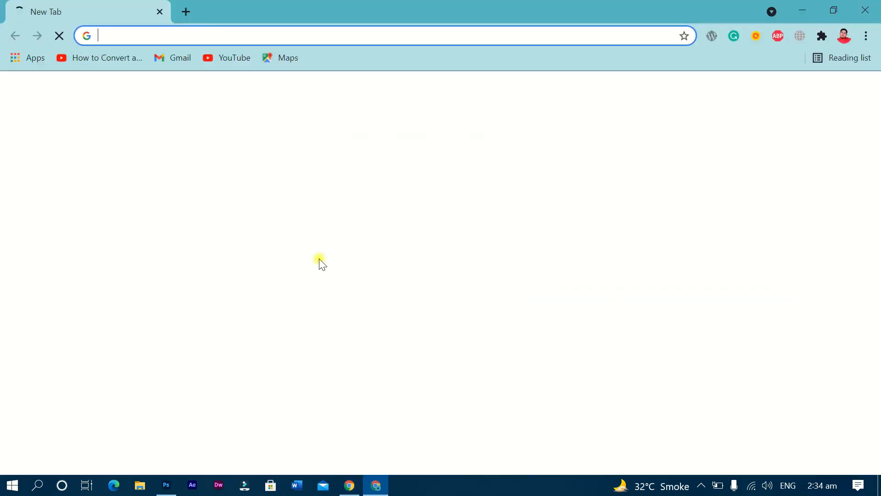
pyautogui.write('bg ')
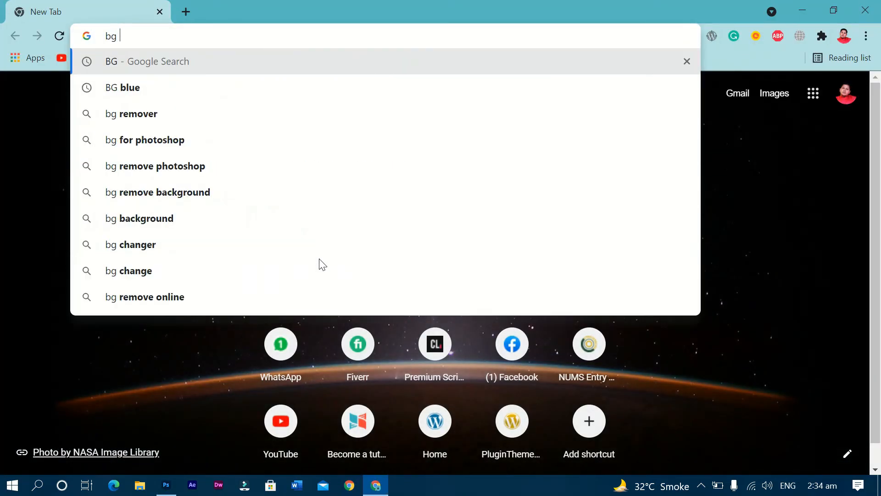
pyautogui.write('italy')
pyautogui.press('Return')
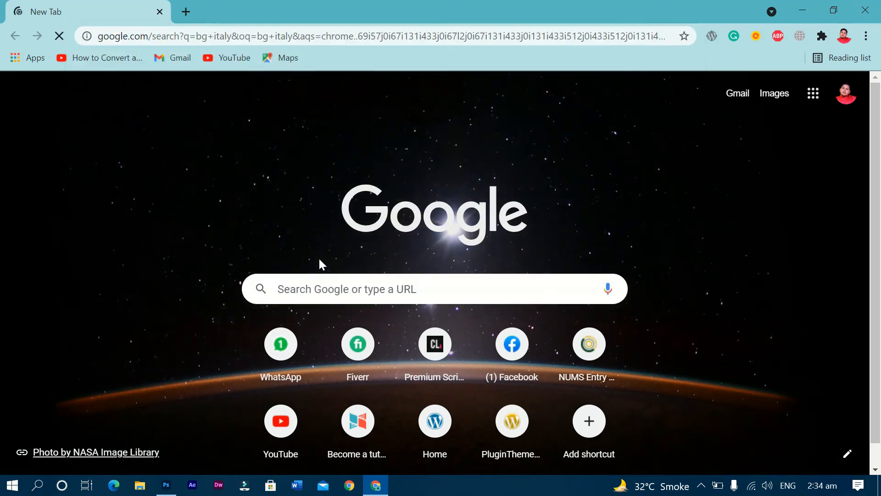
pyautogui.click(170, 146)
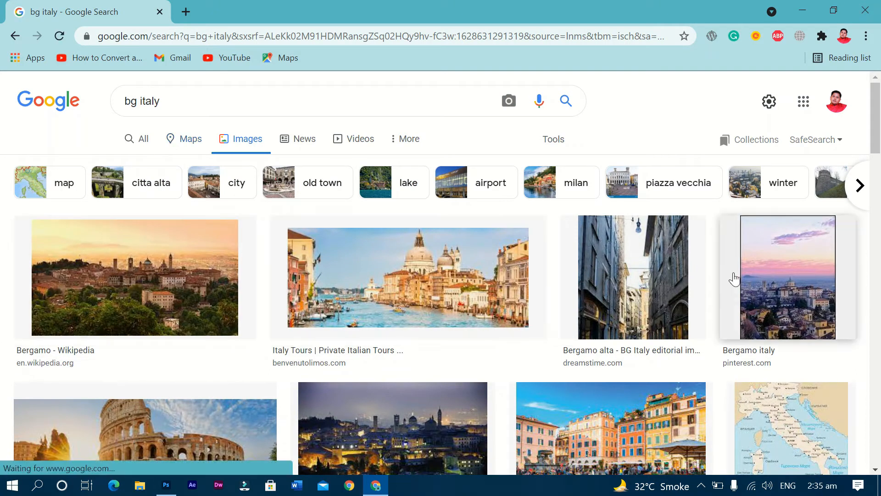
# - Browse the image results and open the preview of the Via Milano, Berbenno BG, Italy street photo
pyautogui.moveTo(879, 108); pyautogui.dragTo(879, 308)
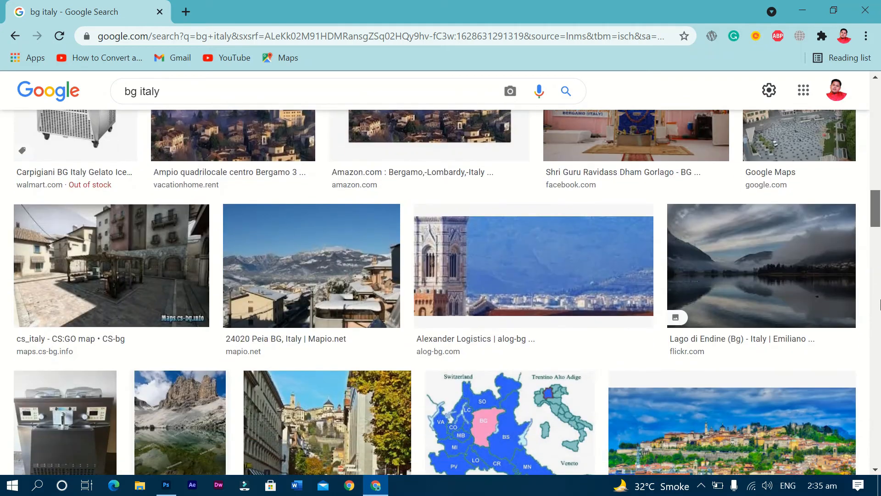
pyautogui.scroll(6, 338, 372)
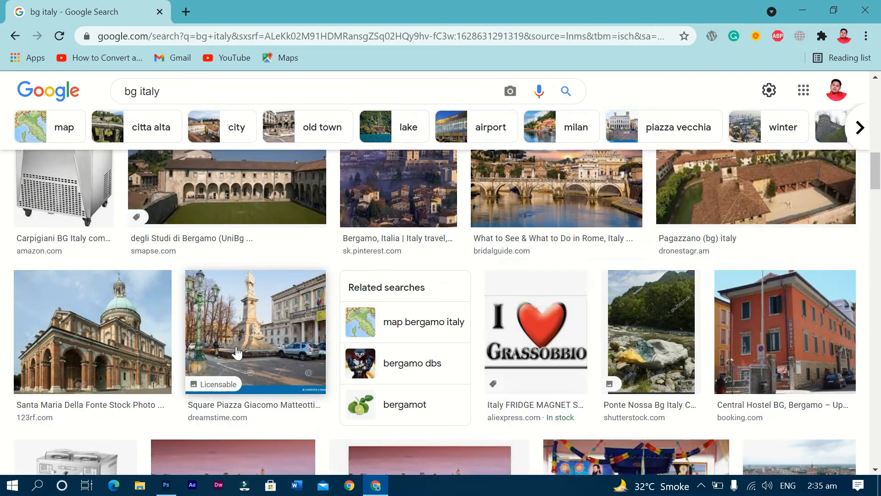
pyautogui.click(237, 352)
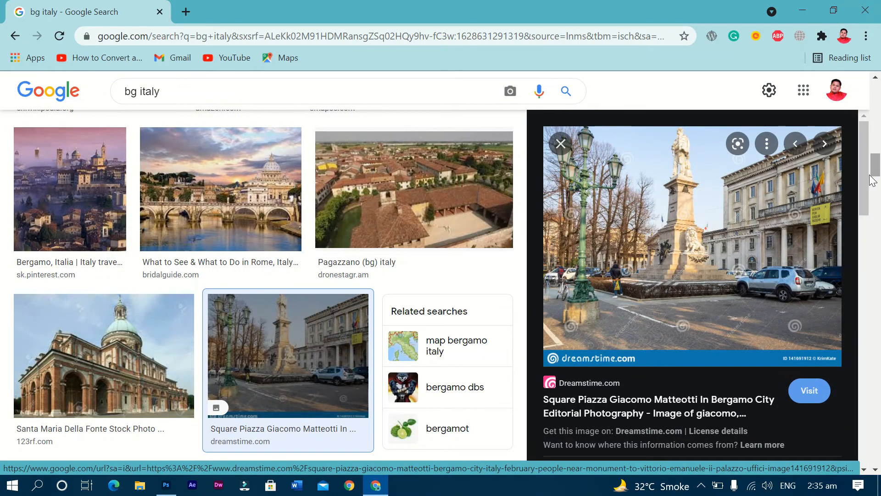
pyautogui.scroll(-2, 872, 180)
pyautogui.scroll(-6, 877, 197)
pyautogui.moveTo(877, 197); pyautogui.dragTo(877, 226)
pyautogui.click(462, 313)
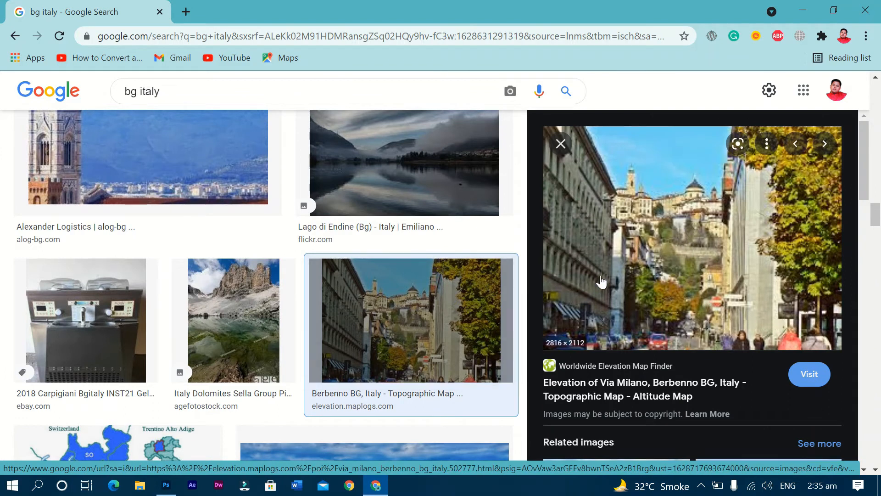
# - Copy the previewed Via Milano street image to the clipboard and switch back to Photoshop
pyautogui.rightClick(641, 260)
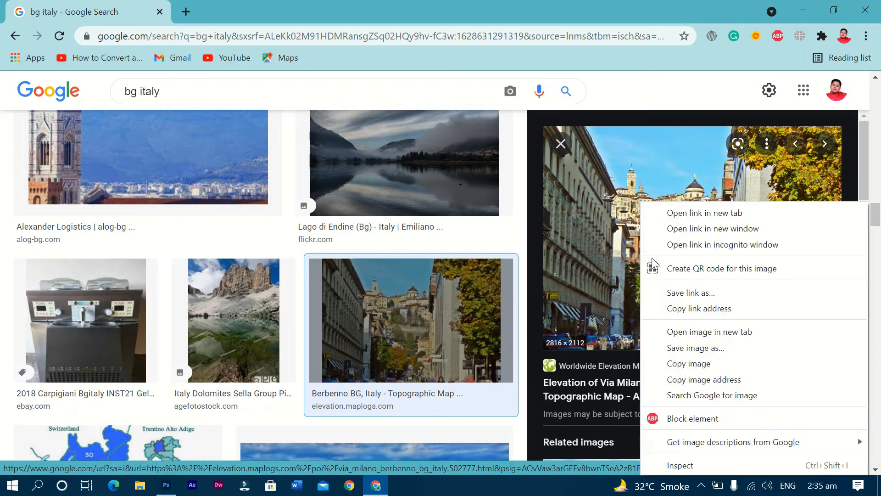
pyautogui.click(702, 363)
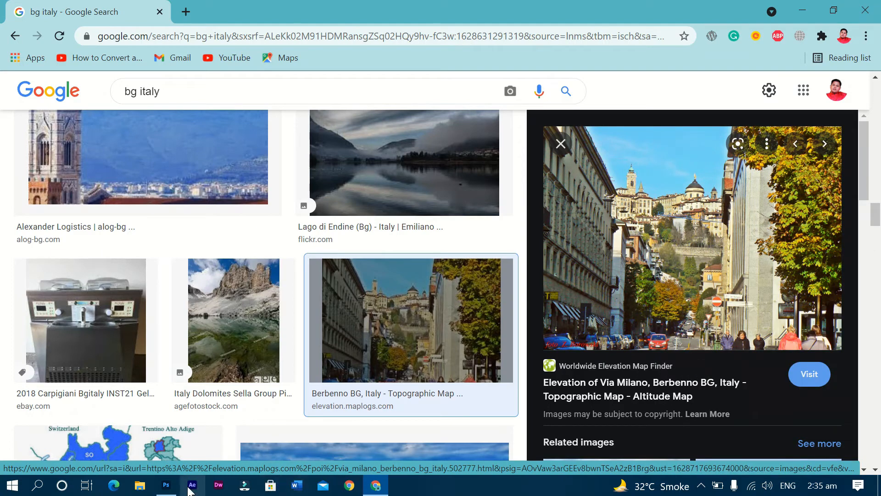
pyautogui.click(168, 486)
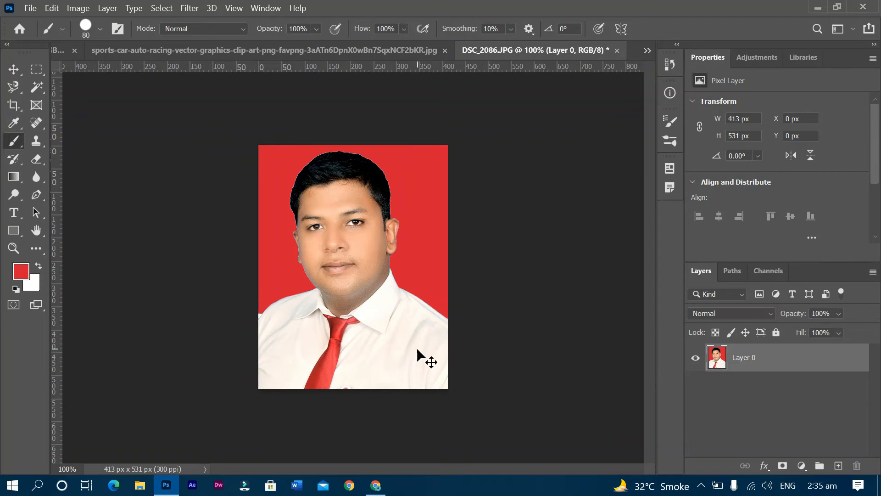
pyautogui.click(376, 485)
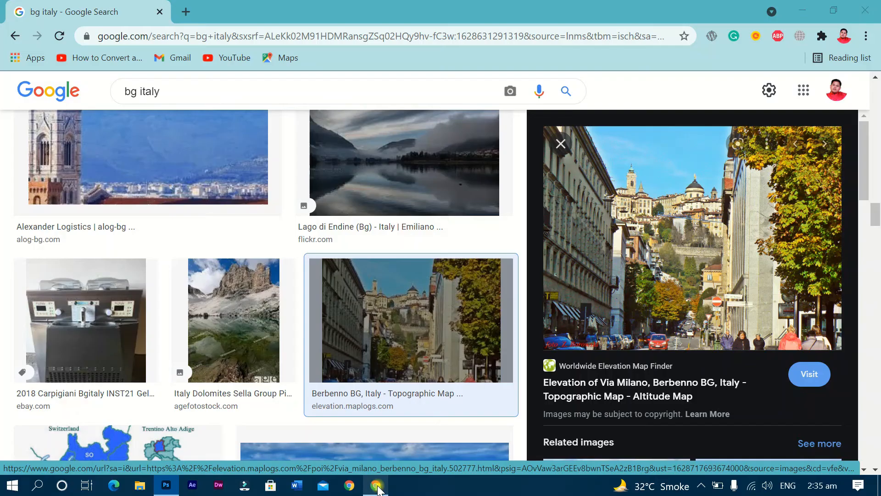
pyautogui.rightClick(716, 267)
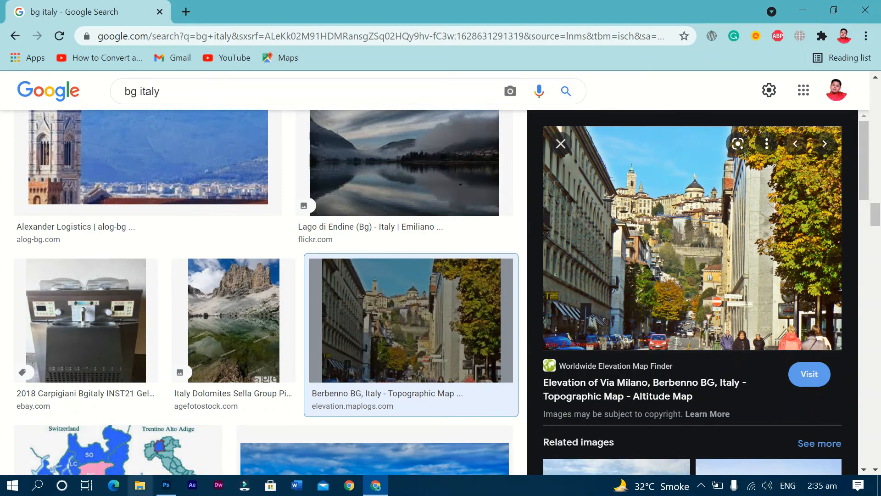
pyautogui.click(166, 487)
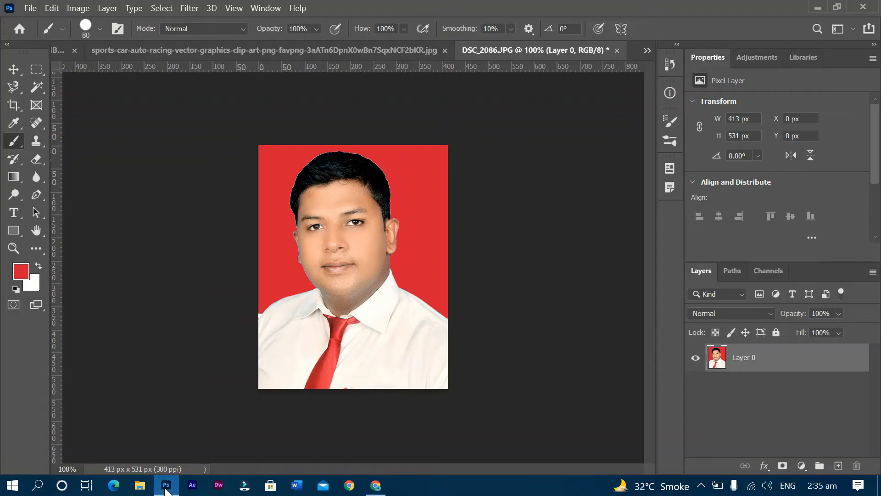
# - Paste the street image into the portrait document and move its layer below Layer 0
pyautogui.press('v')
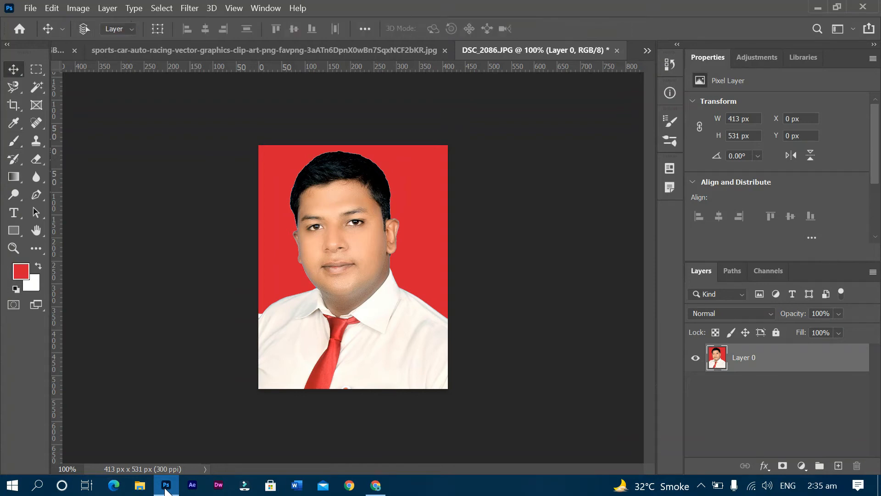
pyautogui.hotkey('ctrl', 'v')
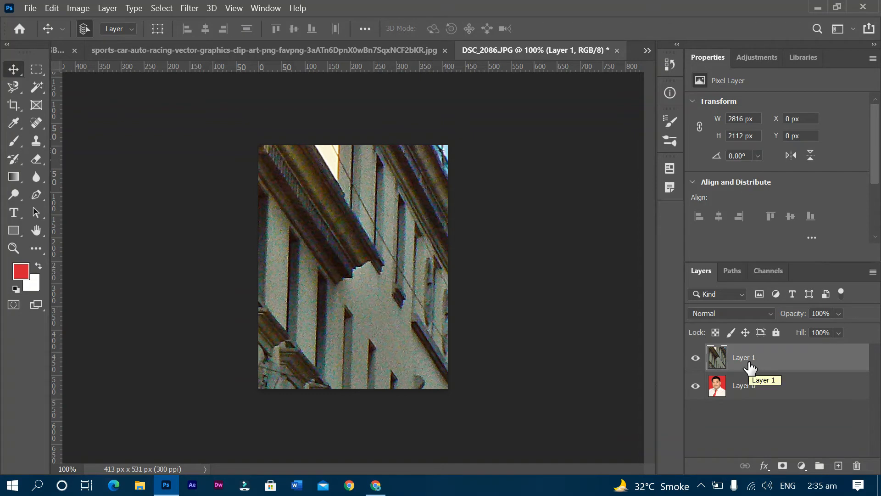
pyautogui.moveTo(750, 368); pyautogui.dragTo(752, 398)
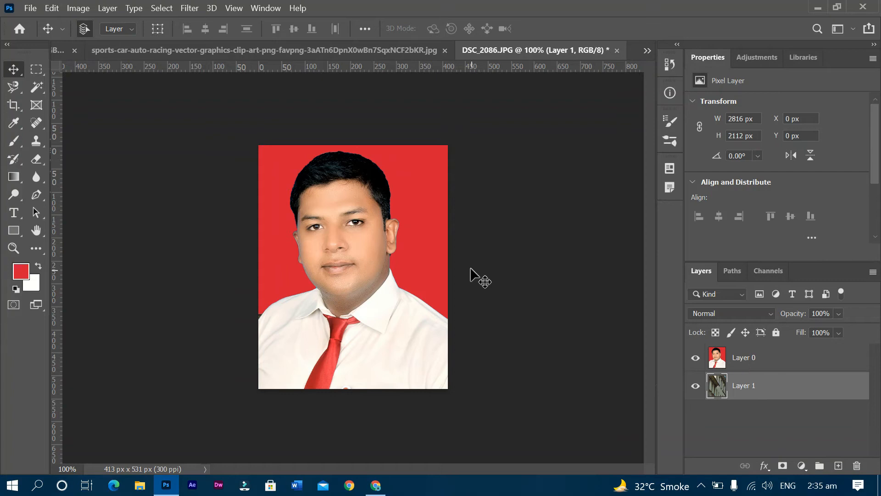
pyautogui.press('w')
pyautogui.click(432, 253)
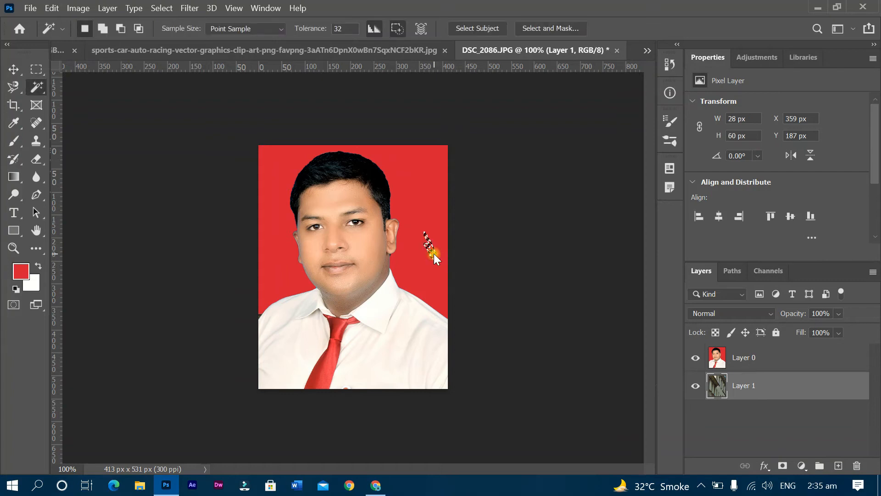
pyautogui.click(415, 222)
pyautogui.hotkey('ctrl', 'a')
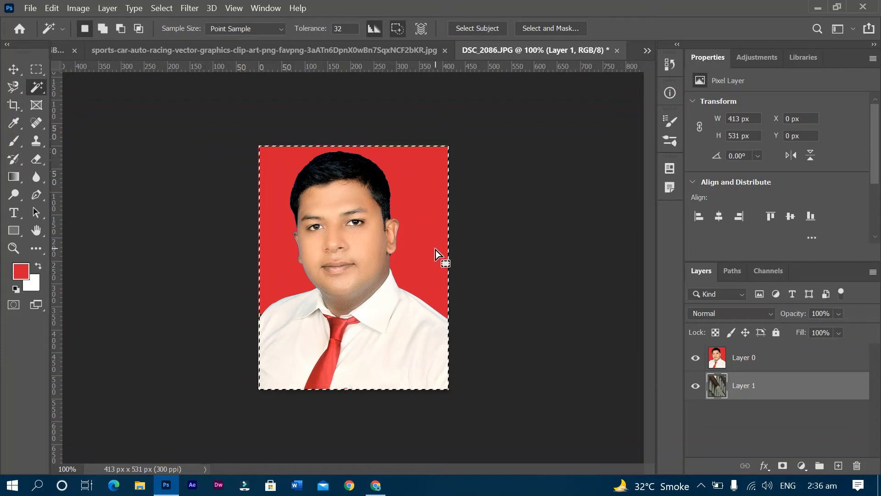
# - Select the red background on Layer 0 with the Magic Wand, delete it and deselect
pyautogui.click(794, 356)
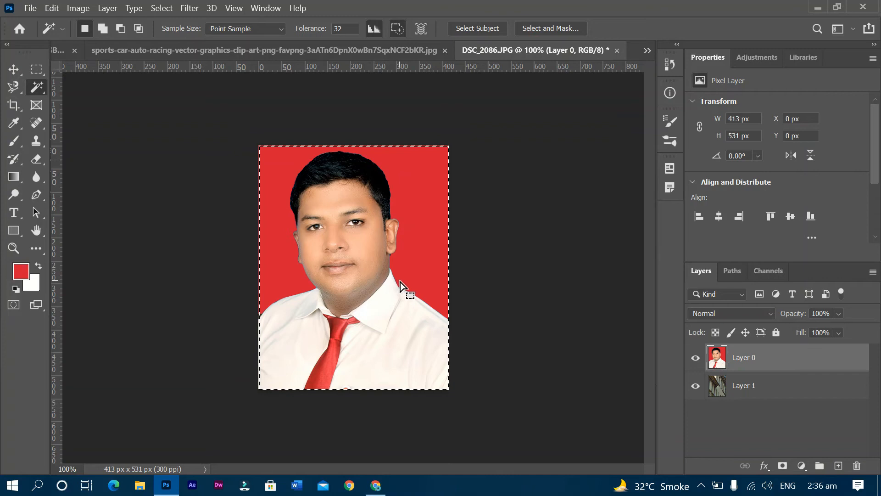
pyautogui.hotkey('ctrl', 'd')
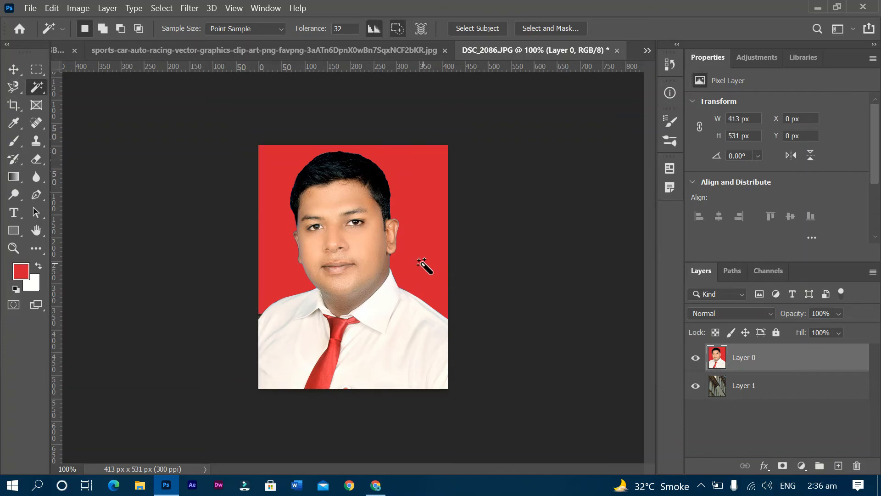
pyautogui.click(423, 265)
pyautogui.press('Delete')
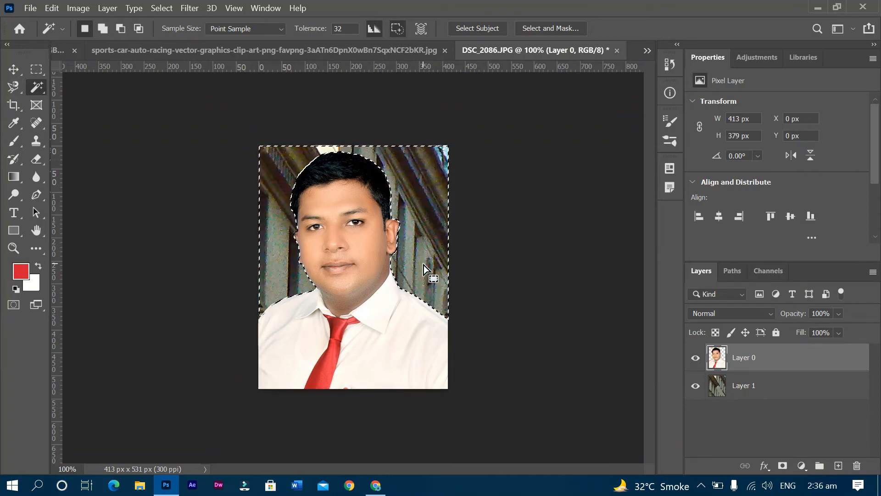
pyautogui.click(737, 390)
pyautogui.hotkey('ctrl', 'd')
pyautogui.click(786, 357)
pyautogui.hotkey('ctrl', 'alt', 'i')
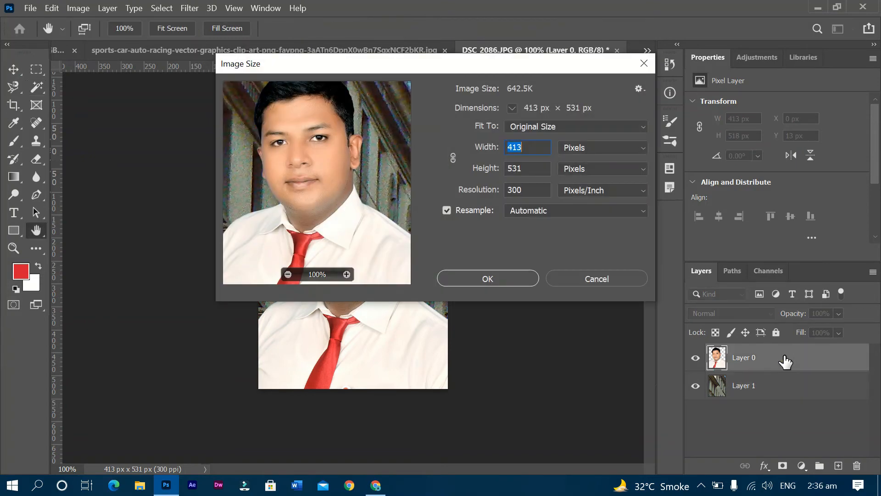
pyautogui.press('Escape')
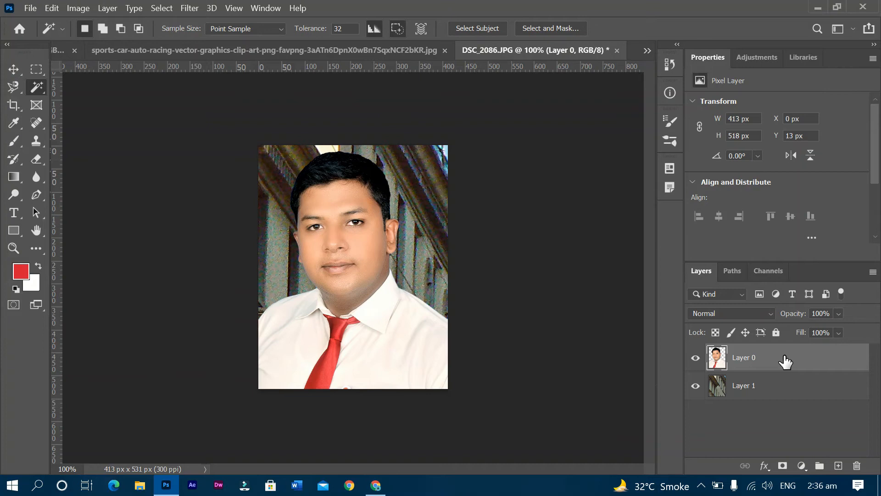
# - Scale the street image on Layer 1 to about 51% width and 68% height, positioning its buildings behind the portrait
pyautogui.click(799, 385)
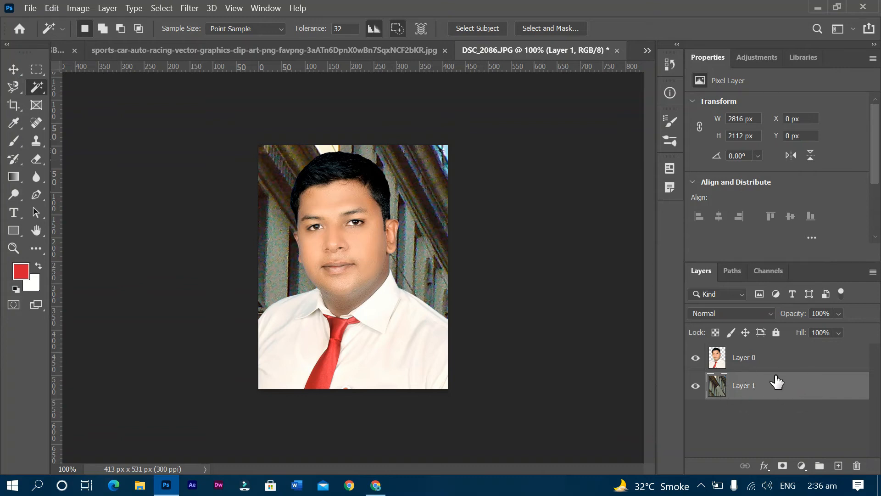
pyautogui.hotkey('ctrl', 't')
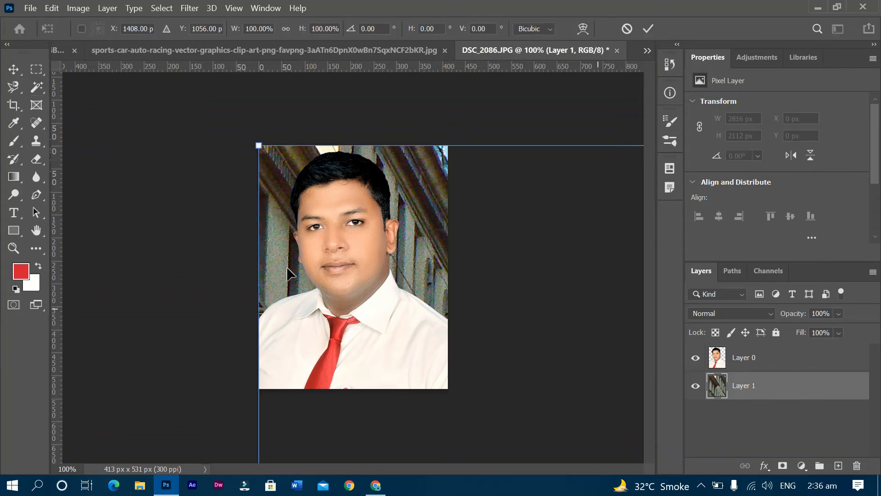
pyautogui.moveTo(525, 246); pyautogui.dragTo(372, 189)
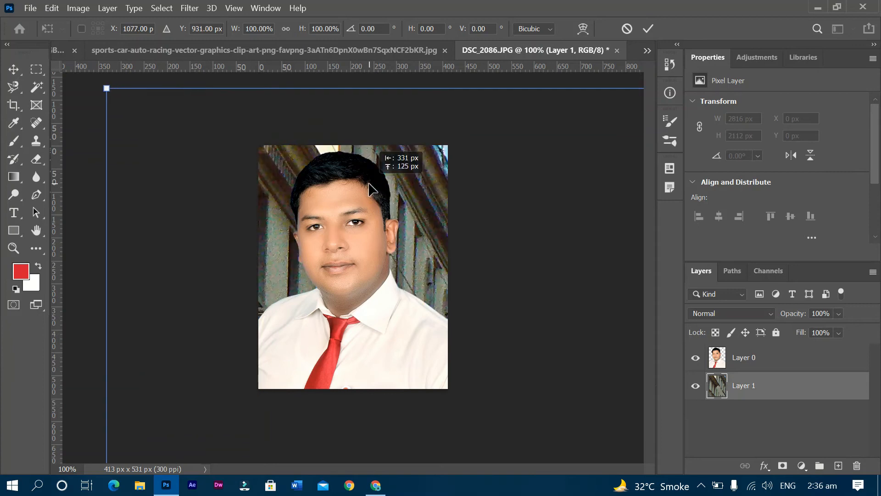
pyautogui.moveTo(106, 90); pyautogui.dragTo(353, 197)
pyautogui.moveTo(542, 260); pyautogui.dragTo(119, 153)
pyautogui.moveTo(343, 198); pyautogui.dragTo(406, 209)
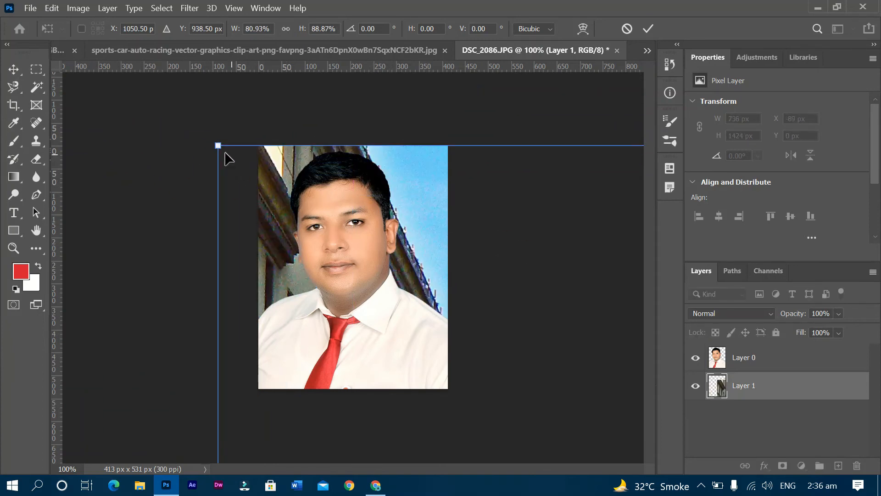
pyautogui.moveTo(217, 145); pyautogui.dragTo(132, 133)
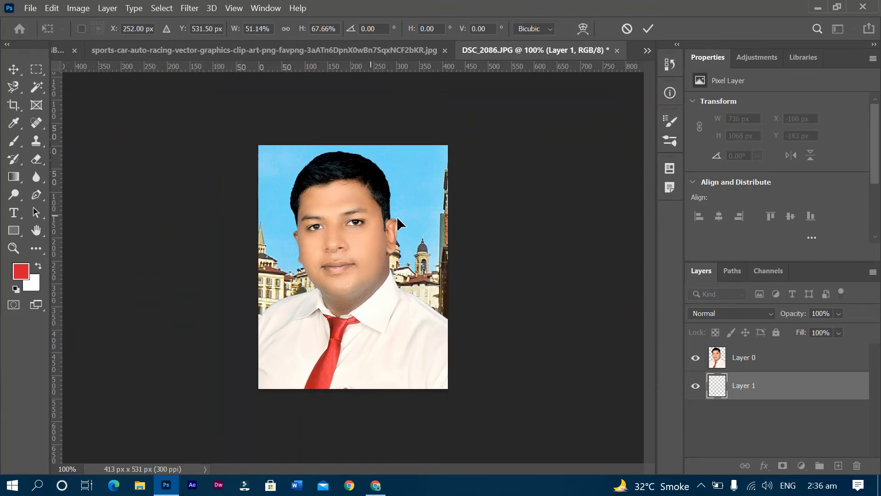
pyautogui.moveTo(412, 220); pyautogui.dragTo(456, 92)
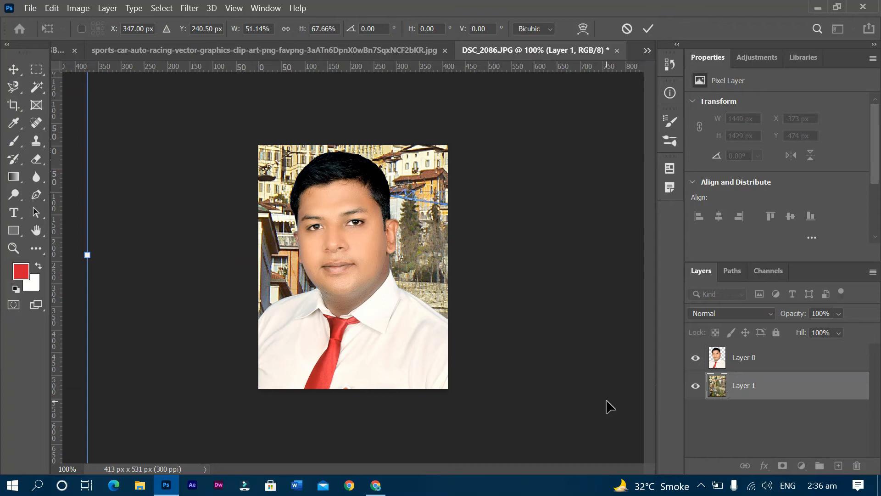
pyautogui.press('Return')
pyautogui.press('w')
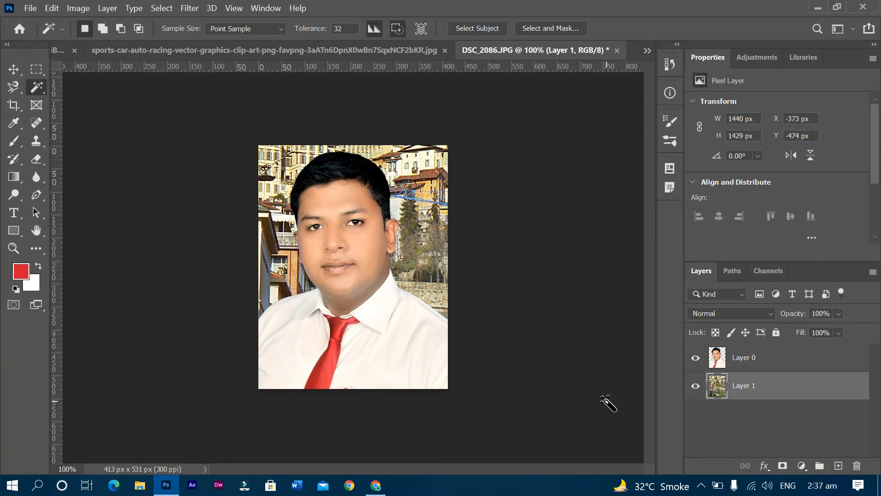
pyautogui.rightClick(36, 87)
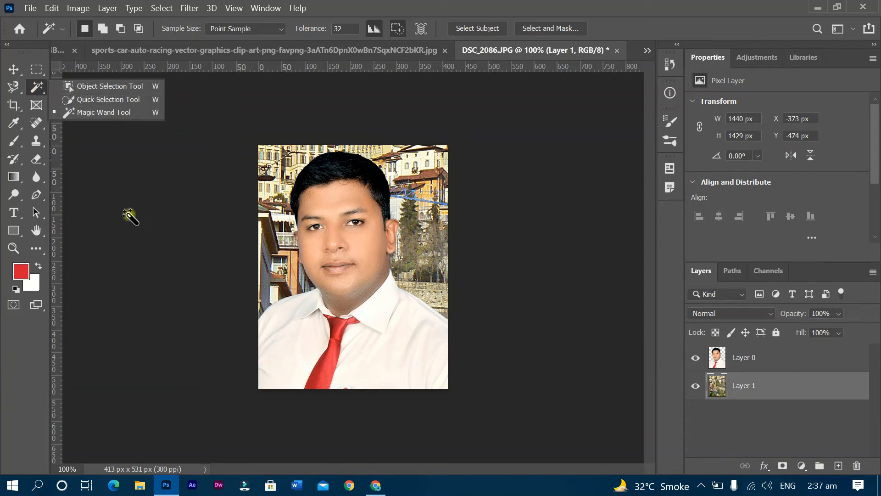
pyautogui.click(128, 211)
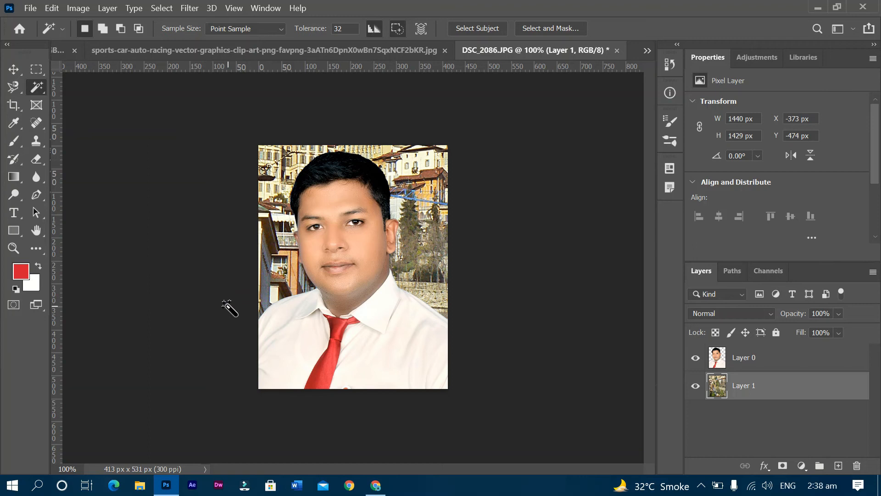
# - Switch to the Perspective Crop tool
pyautogui.click(14, 107)
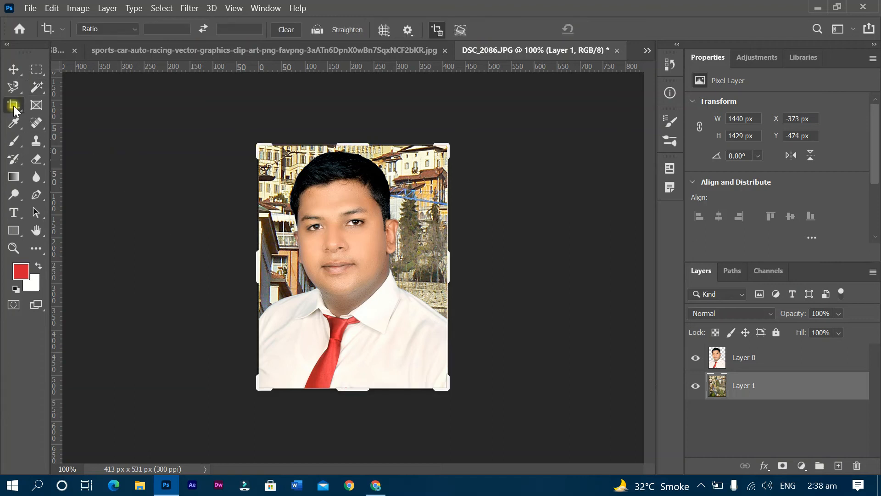
pyautogui.rightClick(15, 108)
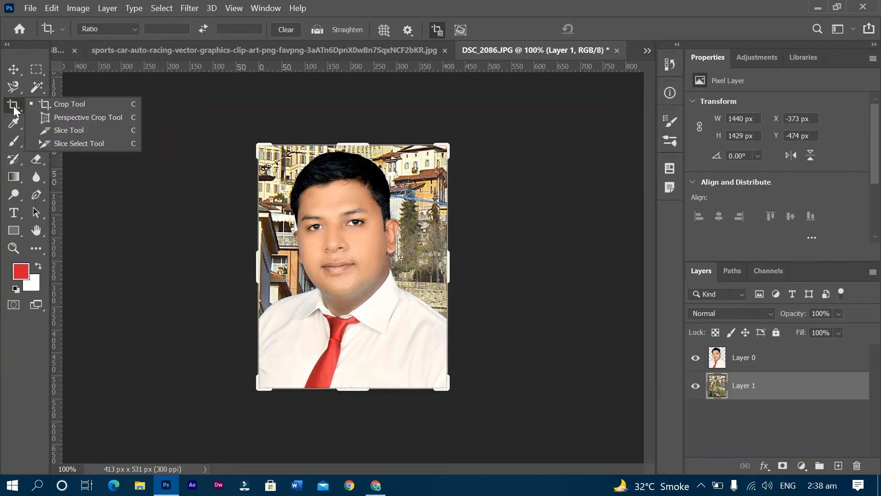
pyautogui.click(61, 122)
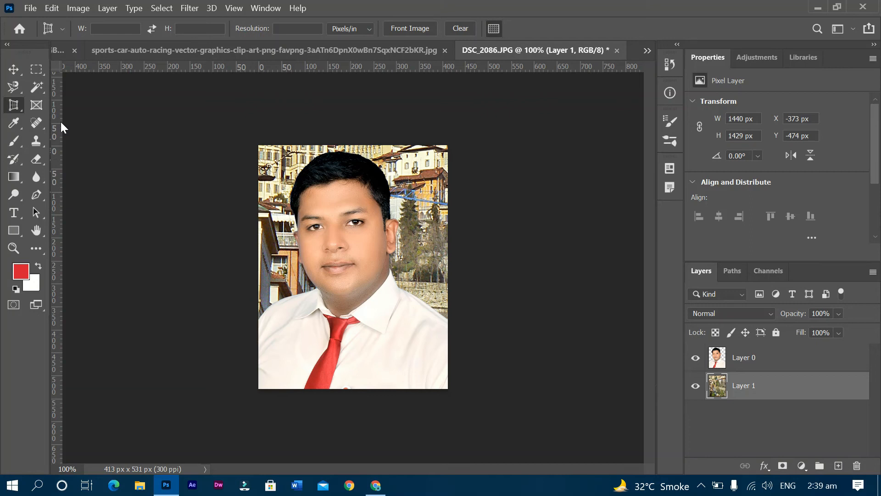
# - Open the business card mockup vc.jpg from the Downloads folder
pyautogui.hotkey('ctrl', 'o')
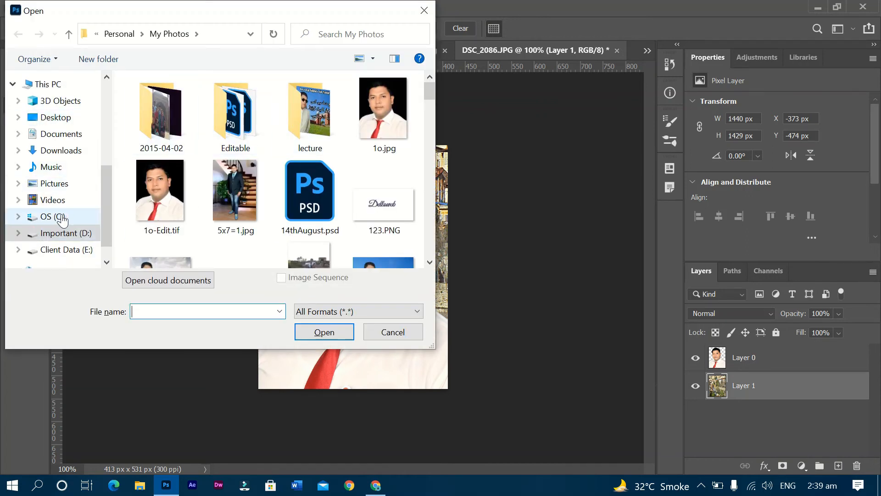
pyautogui.click(82, 252)
pyautogui.click(61, 150)
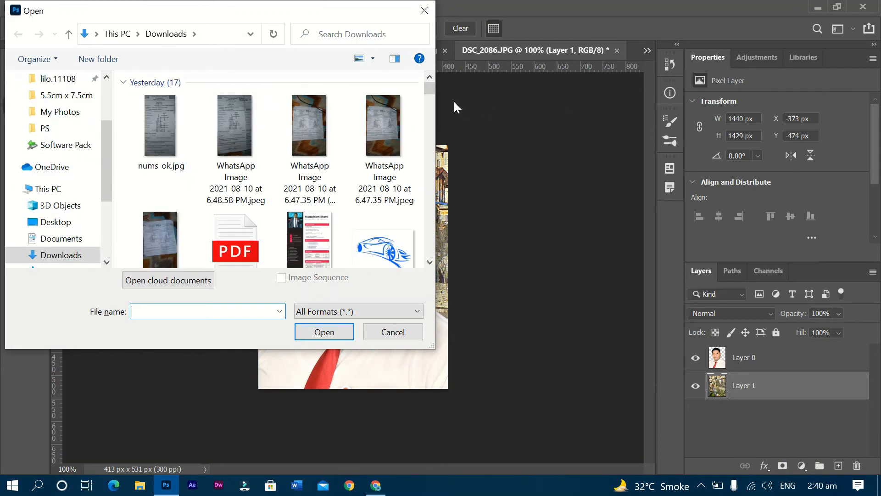
pyautogui.moveTo(431, 92); pyautogui.dragTo(438, 213)
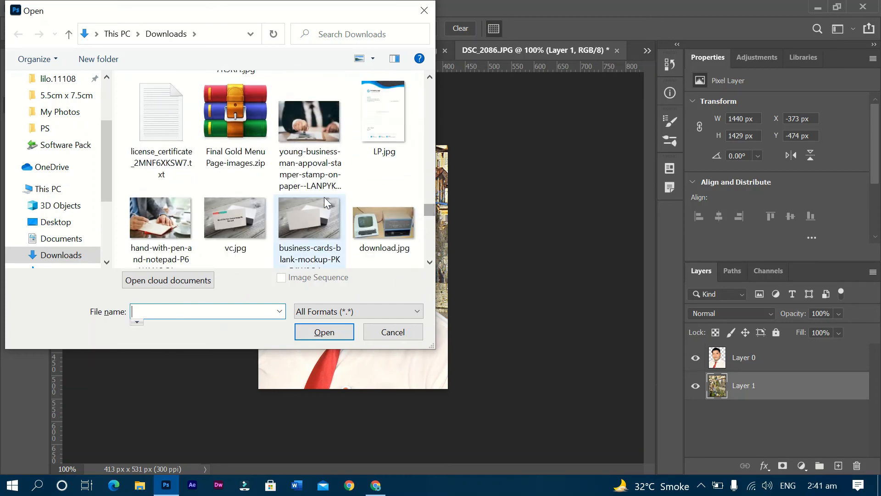
pyautogui.click(235, 211)
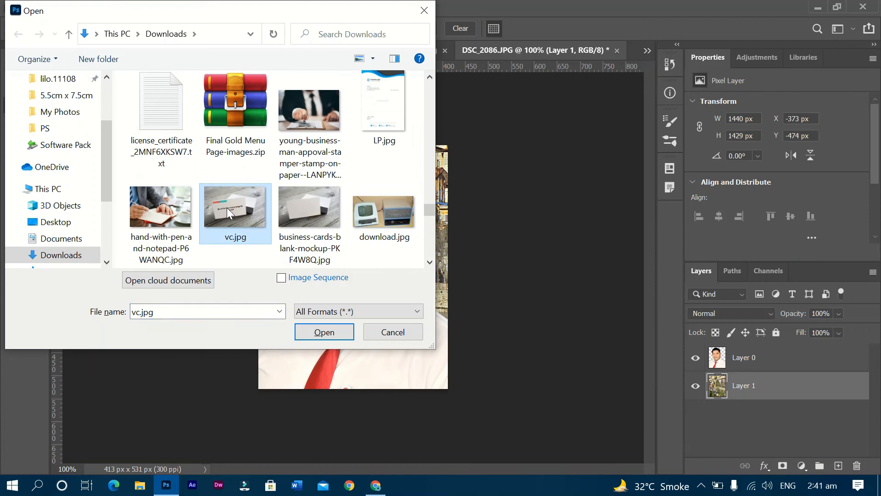
pyautogui.click(324, 332)
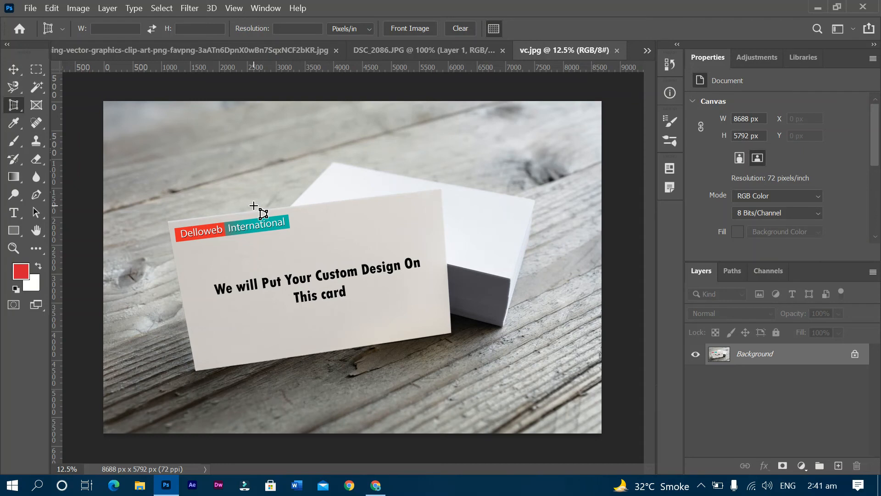
# - Draw a perspective crop frame roughly around the front business card, discarding the frame that covers the whole image
pyautogui.moveTo(102, 101); pyautogui.dragTo(675, 451)
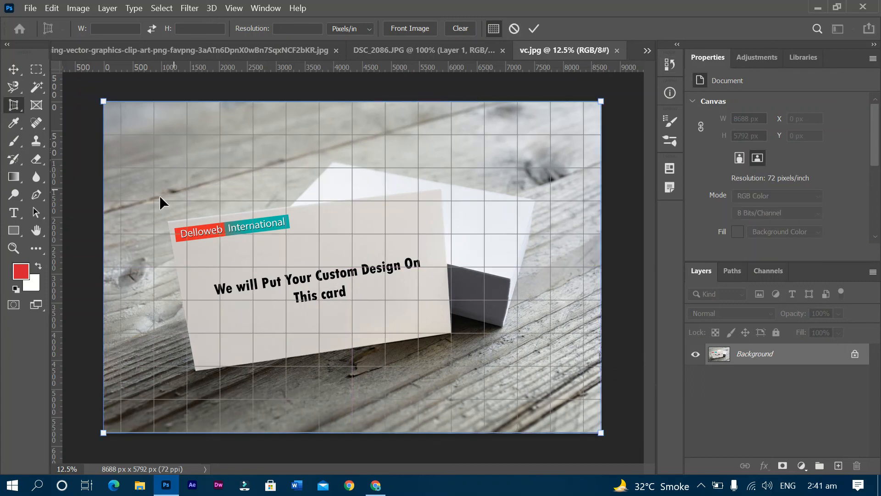
pyautogui.moveTo(171, 205); pyautogui.dragTo(514, 368)
pyautogui.press('Escape')
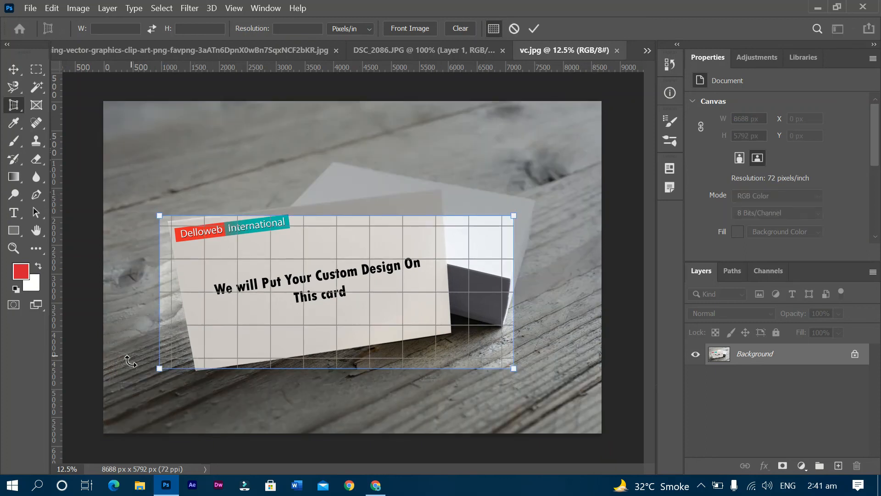
# - Fit the perspective crop frame's four corners to the front card's corners and apply the crop
pyautogui.moveTo(161, 370); pyautogui.dragTo(200, 373)
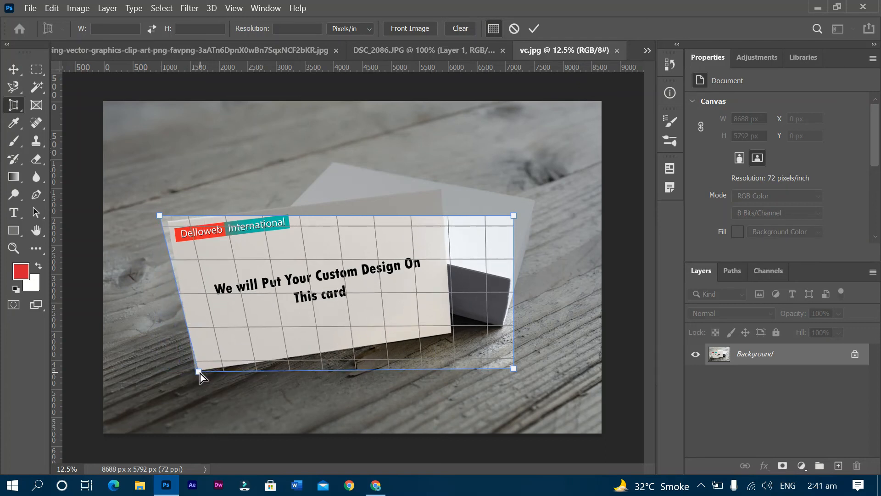
pyautogui.moveTo(158, 216); pyautogui.dragTo(169, 224)
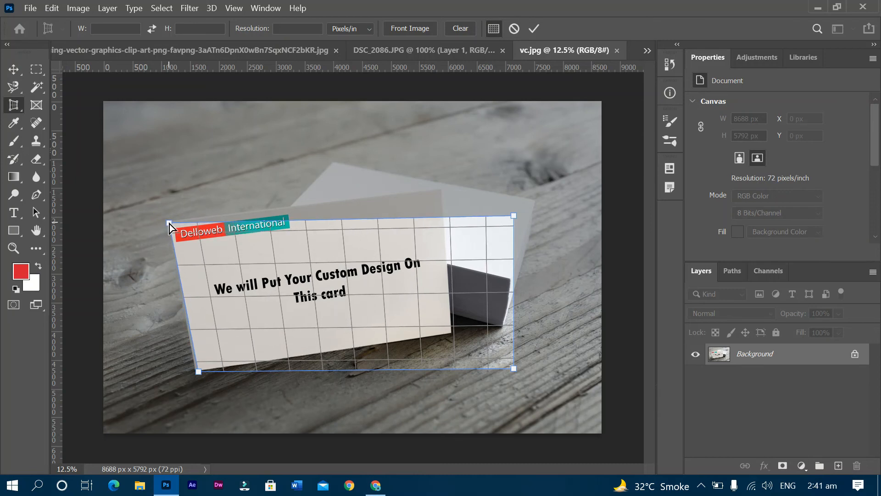
pyautogui.moveTo(514, 215); pyautogui.dragTo(440, 196)
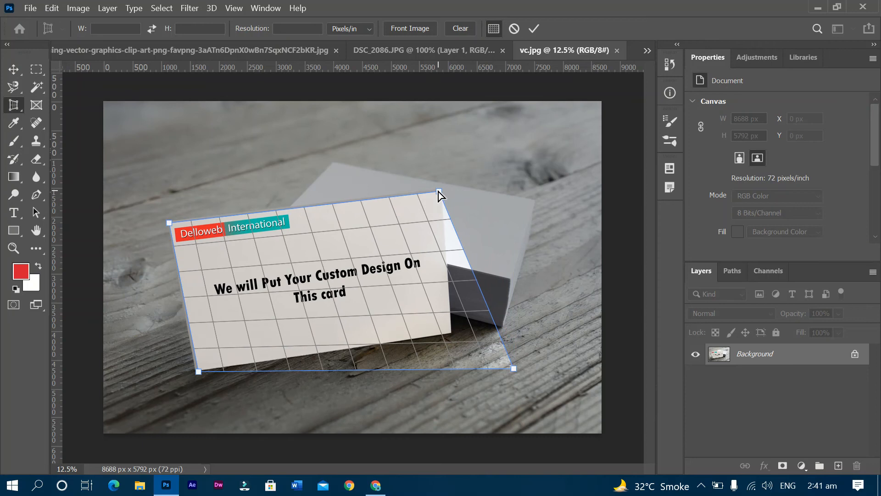
pyautogui.moveTo(514, 372); pyautogui.dragTo(450, 334)
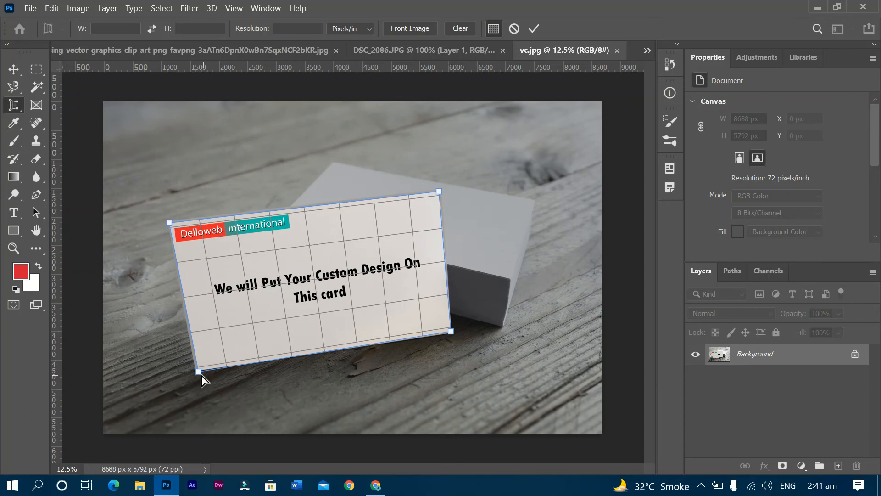
pyautogui.moveTo(199, 373); pyautogui.dragTo(197, 373)
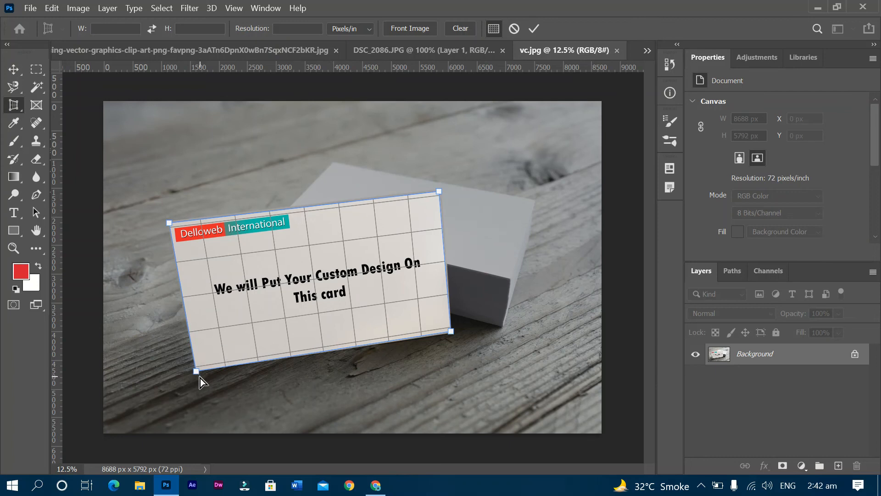
pyautogui.press('Return')
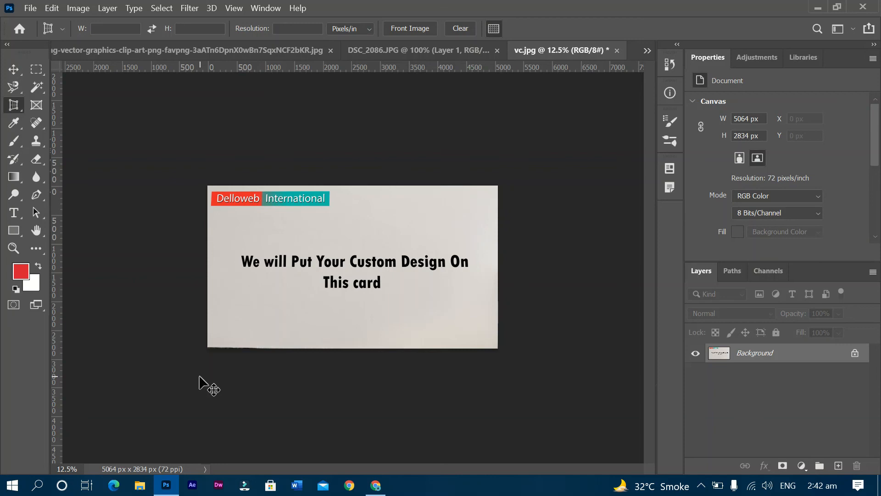
# - Try to save the cropped card as a JPEG with Maximum quality 12 and the Baseline Optimized format
pyautogui.hotkey('ctrl', 's')
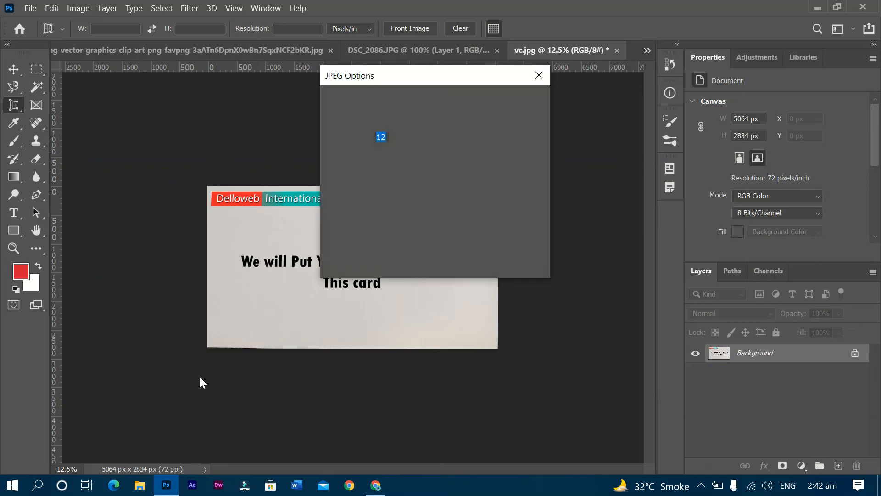
pyautogui.press('Return')
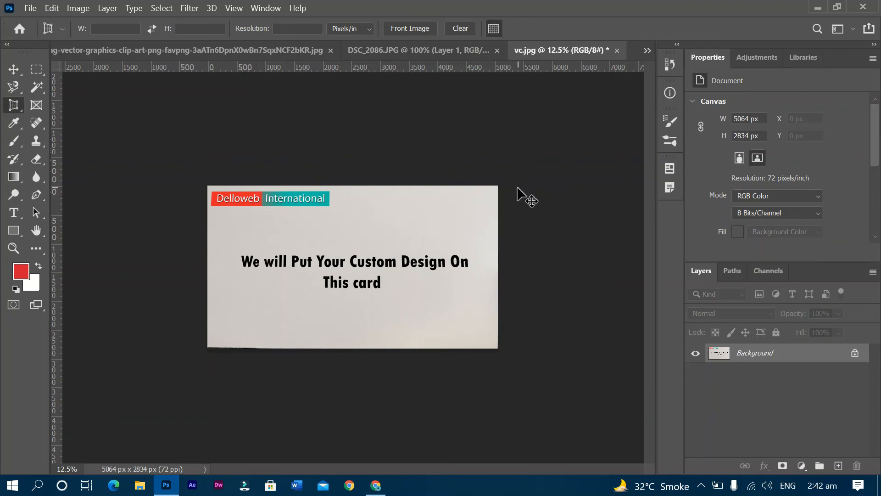
pyautogui.hotkey('ctrl', 's')
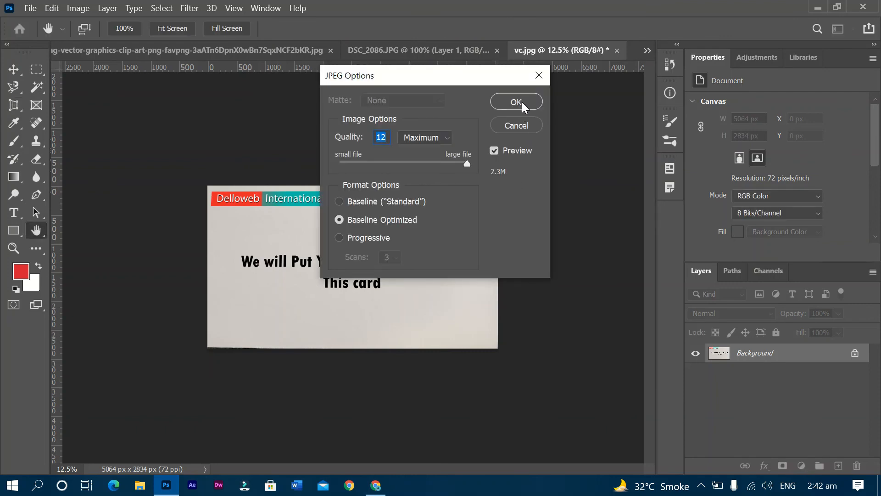
pyautogui.press('c')
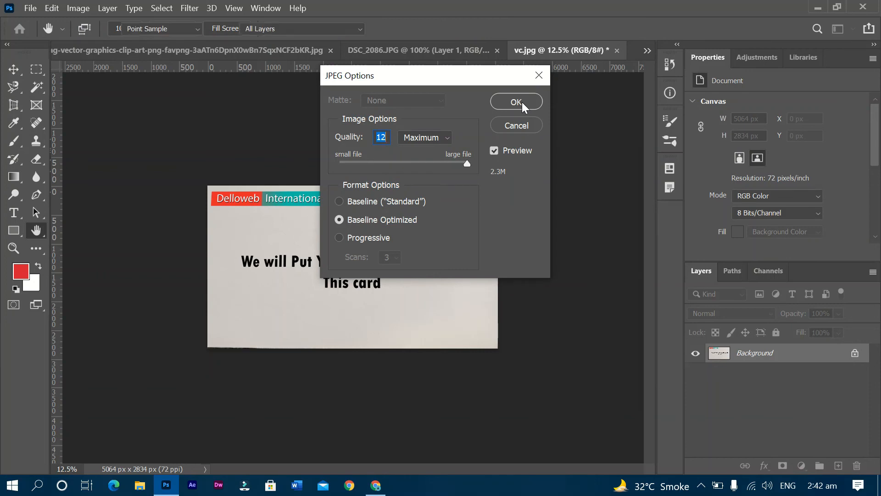
pyautogui.click(516, 101)
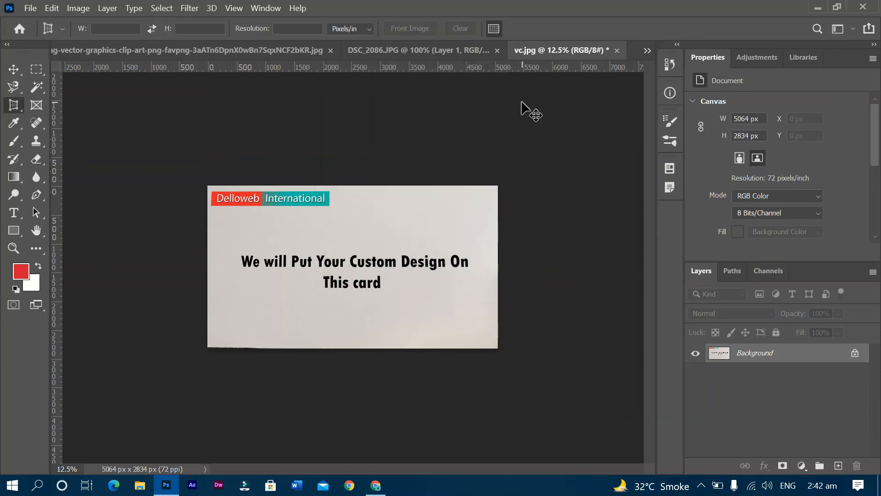
# - Examine the file formats offered for saving the card on the computer and leave without saving
pyautogui.hotkey('ctrl', 'shift', 's')
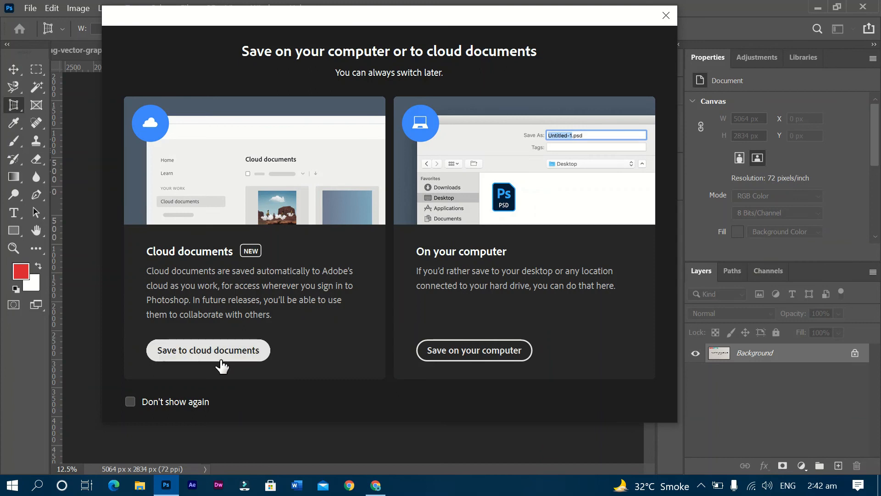
pyautogui.click(474, 352)
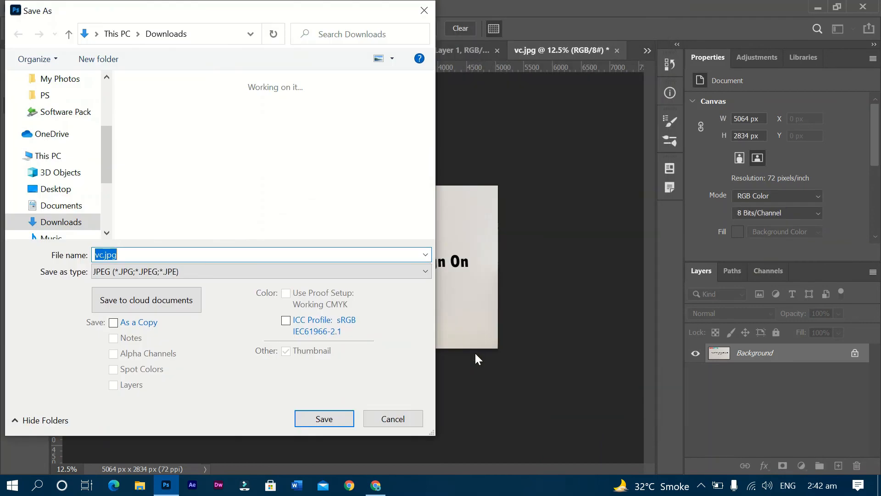
pyautogui.click(173, 271)
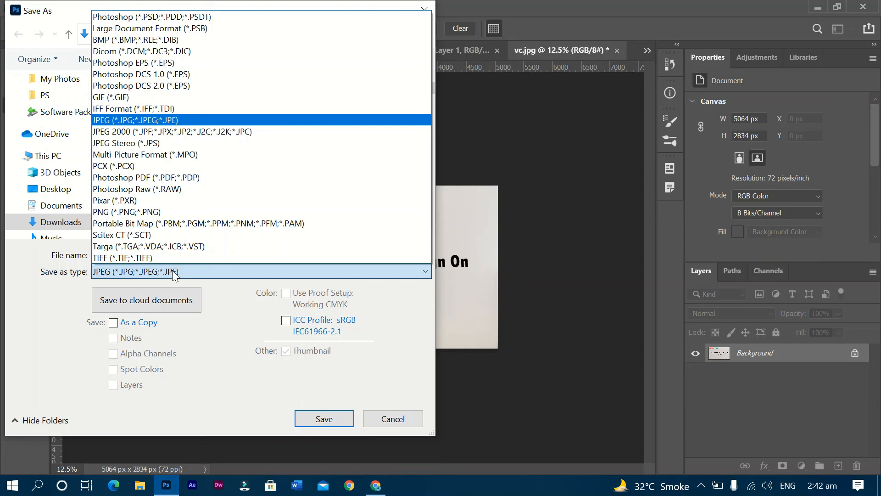
pyautogui.press('Escape')
pyautogui.press('Escape')
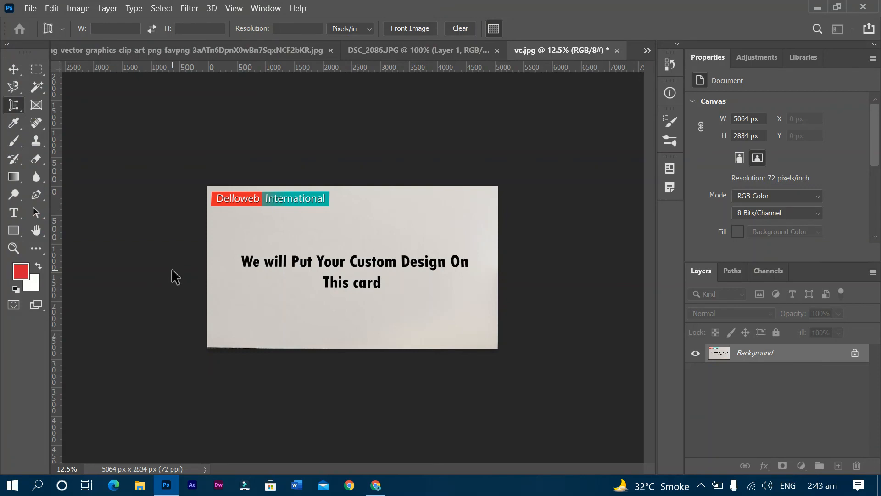
# - Compare the WBMP, GIF, PNG-8 and JPEG options for the cropped card in Save for Web, and cancel without exporting
pyautogui.hotkey('ctrl', 'alt', 'shift', 's')
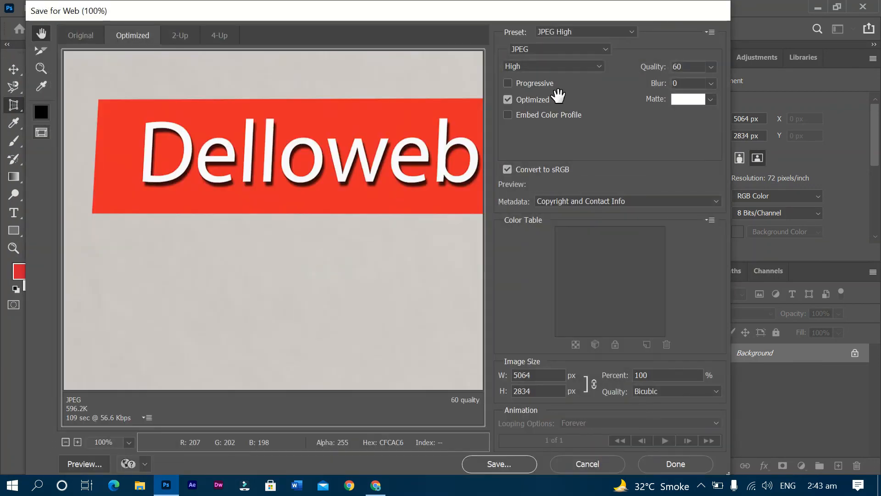
pyautogui.click(597, 50)
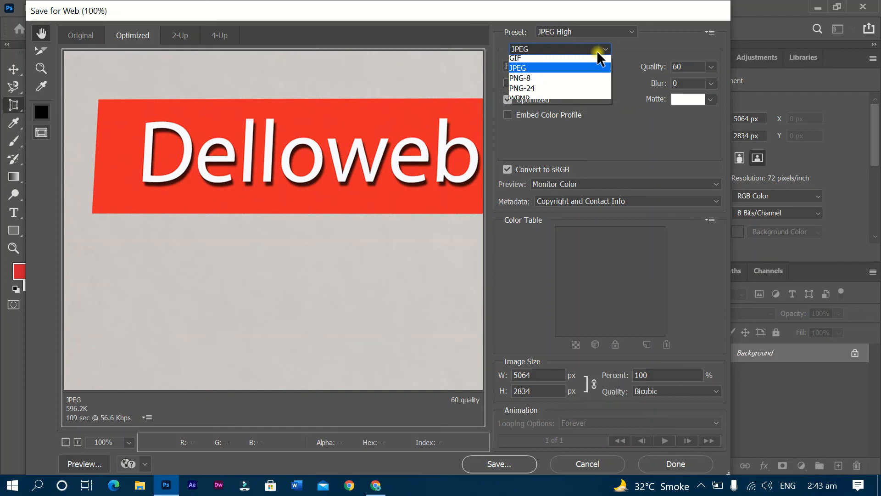
pyautogui.click(563, 98)
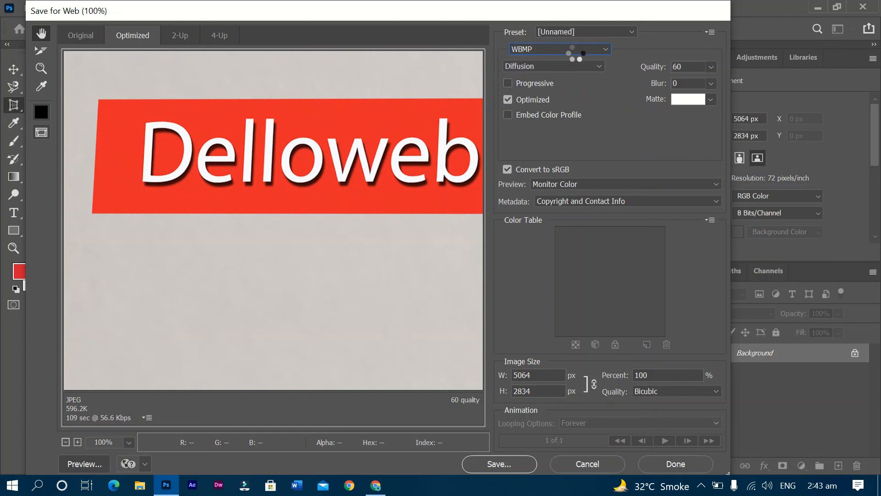
pyautogui.click(574, 52)
pyautogui.click(570, 56)
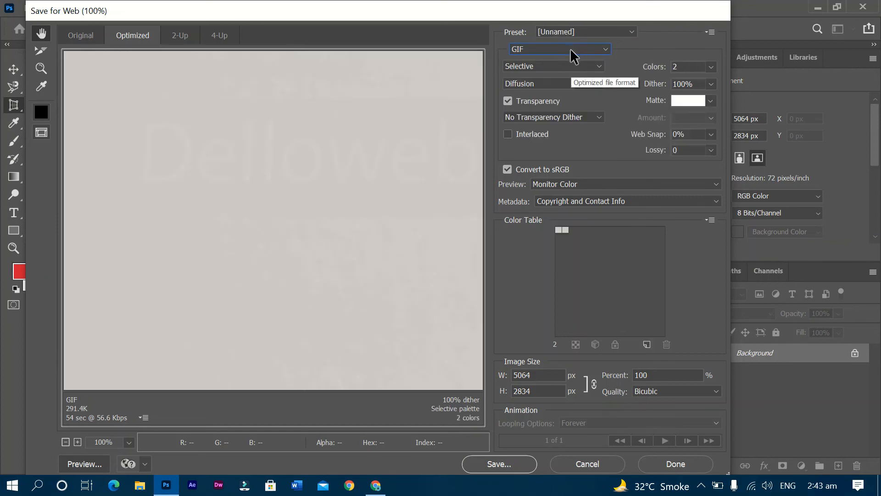
pyautogui.click(569, 49)
pyautogui.click(563, 78)
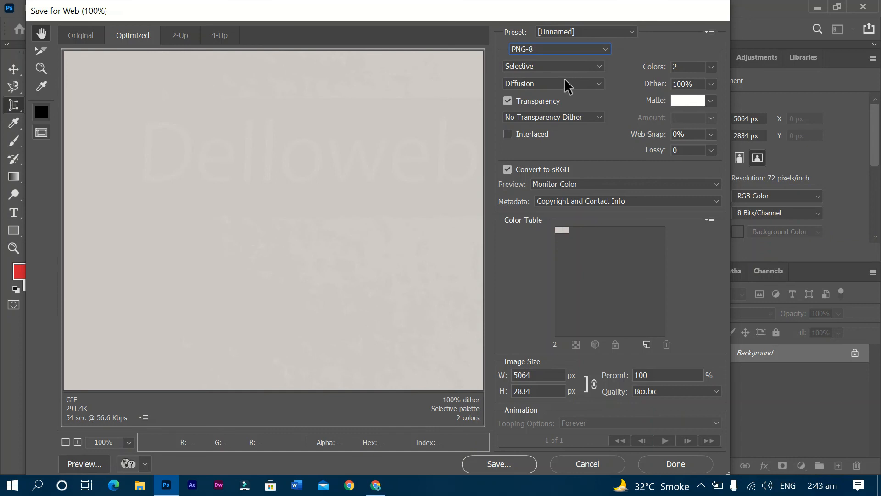
pyautogui.click(604, 48)
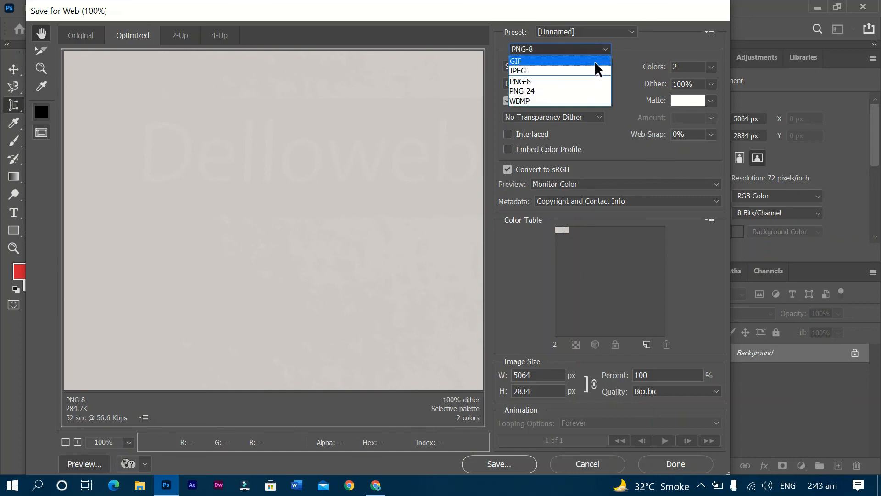
pyautogui.click(573, 71)
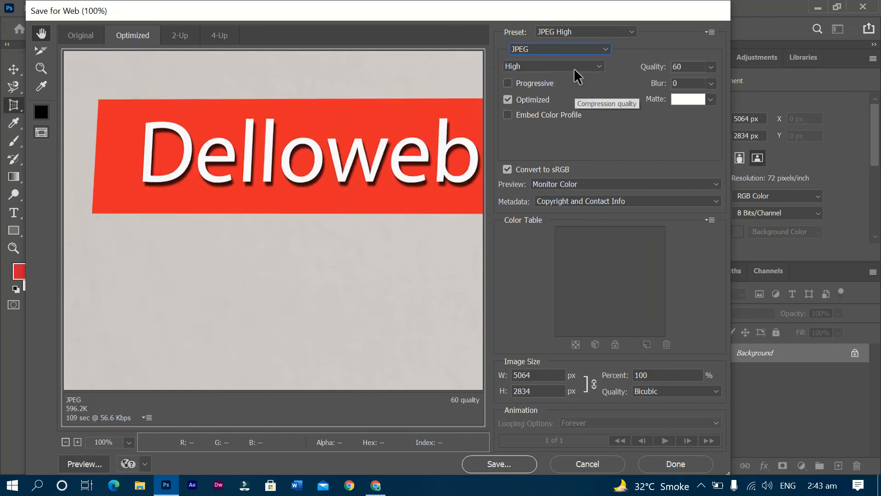
pyautogui.click(575, 49)
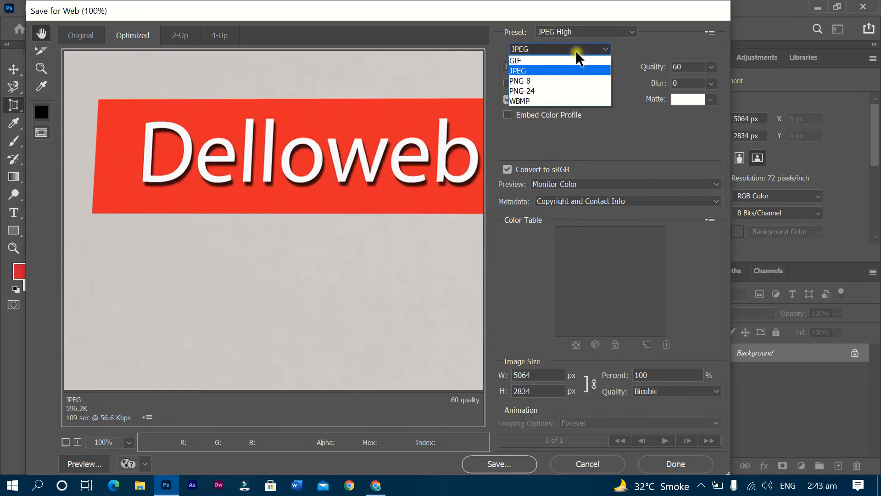
pyautogui.click(561, 83)
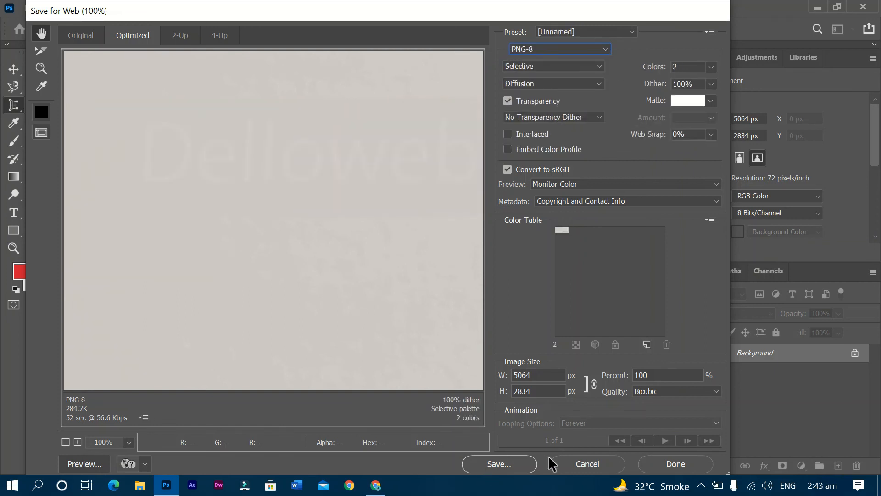
pyautogui.click(609, 464)
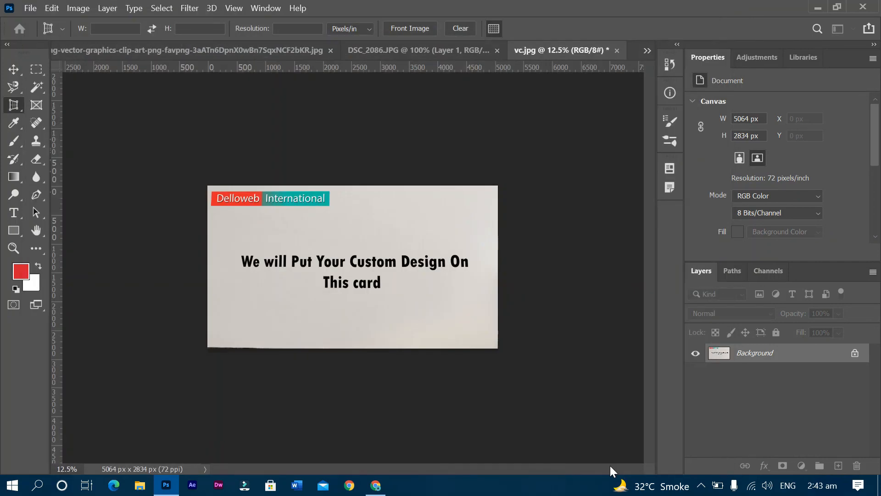
# - Undo the perspective crop of the business card and close vc.jpg
pyautogui.hotkey('ctrl', 'z')
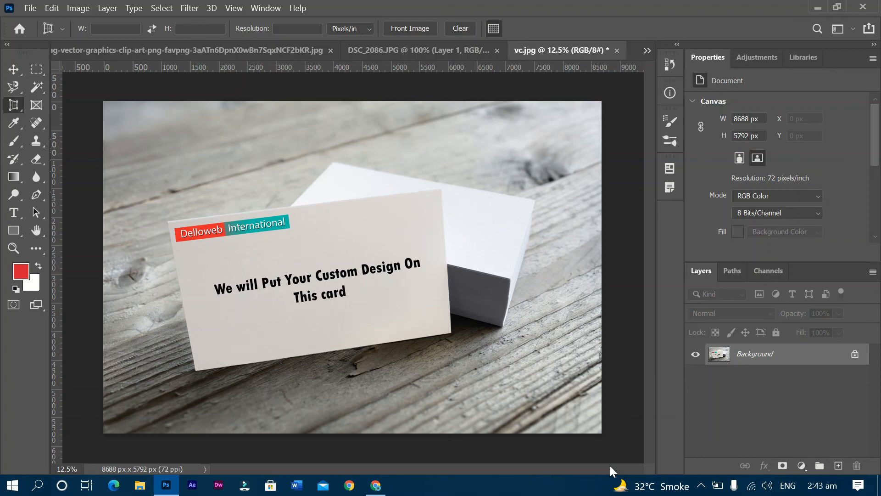
pyautogui.hotkey('ctrl', 'w')
pyautogui.press('Tab')
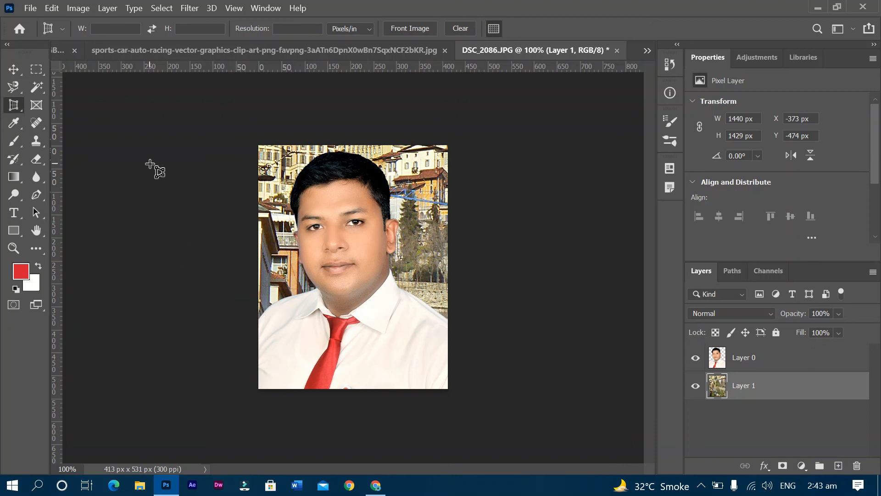
# - Extend the portrait's canvas sideways to about 1039 px wide with the Crop Tool, revealing more of the street photo
pyautogui.rightClick(17, 107)
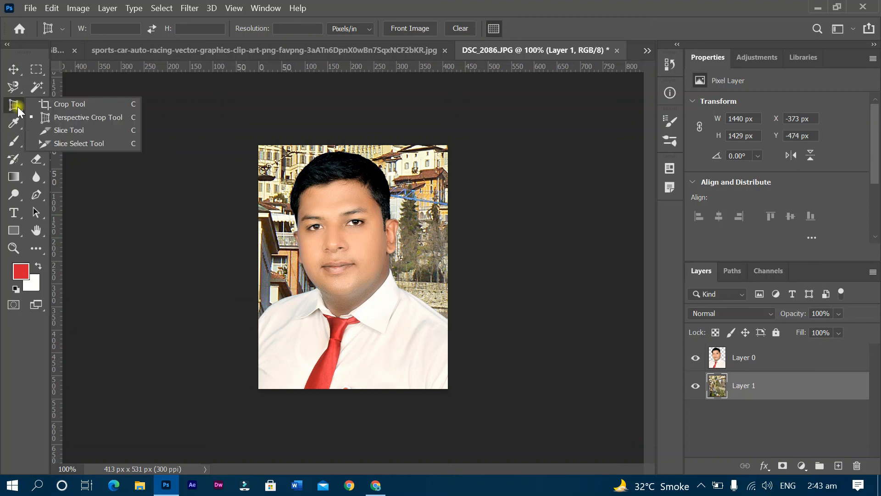
pyautogui.click(43, 108)
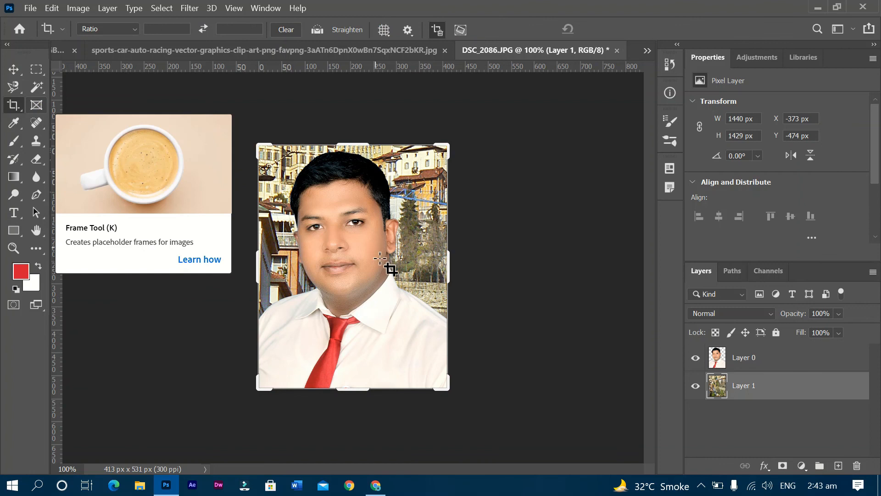
pyautogui.moveTo(448, 275); pyautogui.dragTo(591, 278)
pyautogui.press('Return')
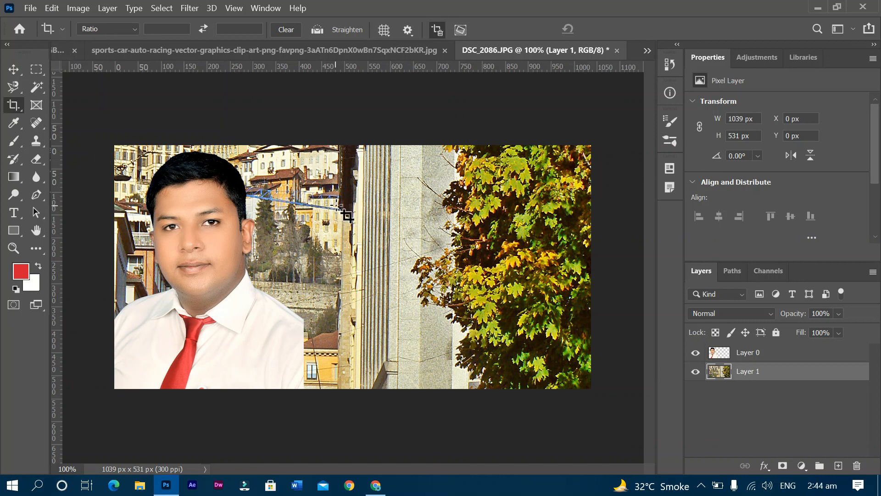
# - Extend the canvas above the portrait with the Crop Tool to a height of about 669 px
pyautogui.moveTo(108, 149); pyautogui.dragTo(812, 415)
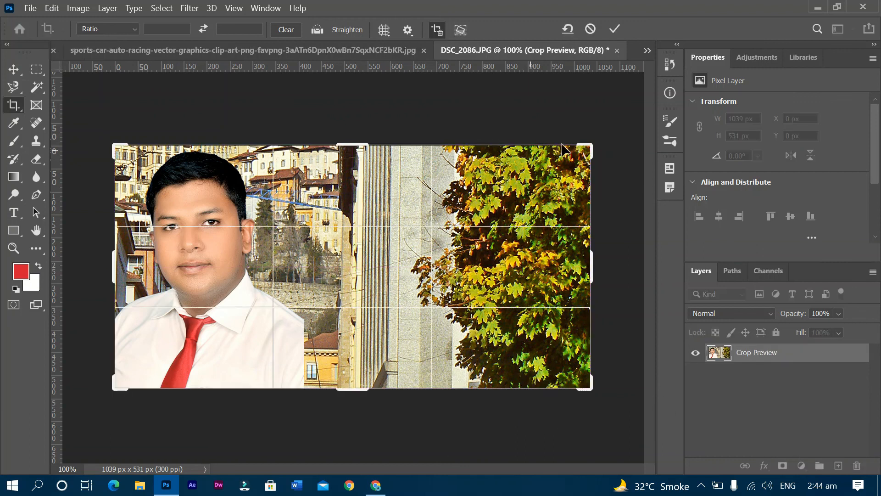
pyautogui.moveTo(579, 146); pyautogui.dragTo(612, 112)
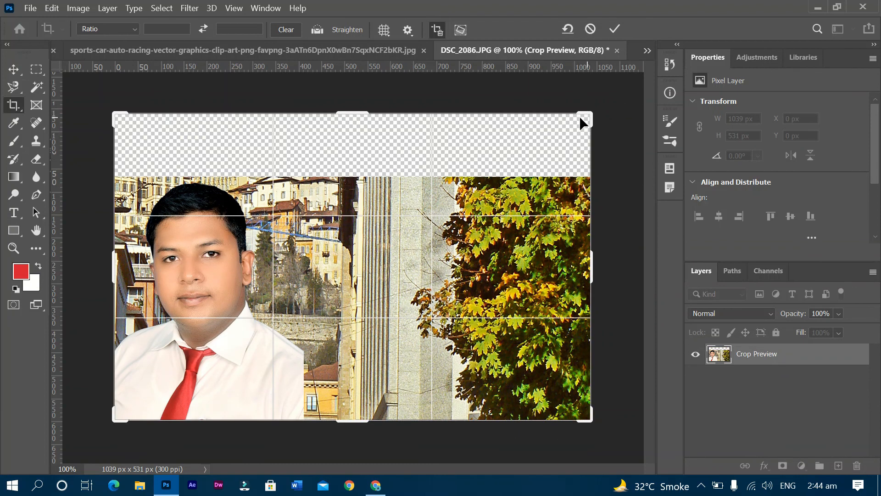
pyautogui.press('Return')
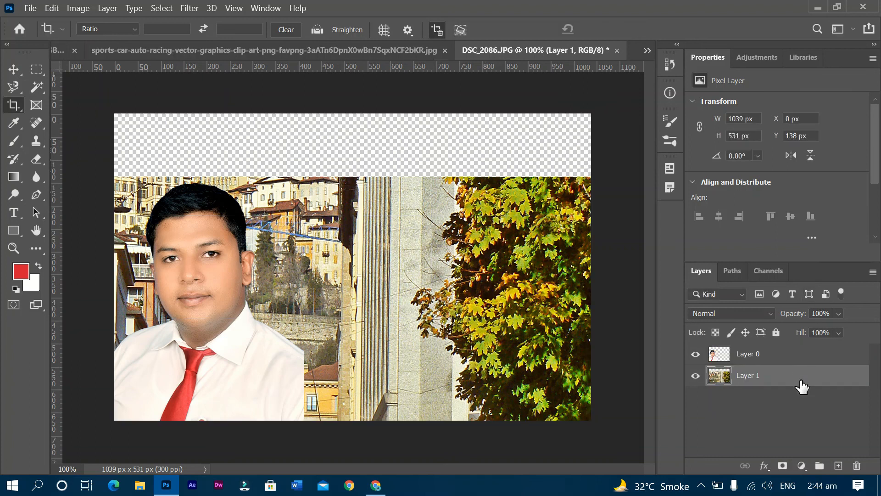
# - Move the street photo on Layer 1 to the canvas's upper edge and stretch it down to about 669 px high
pyautogui.press('v')
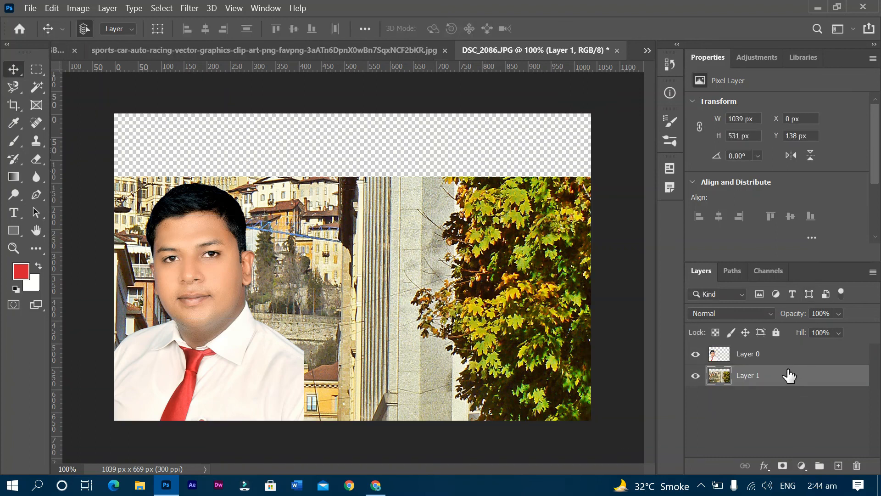
pyautogui.moveTo(509, 347); pyautogui.dragTo(489, 267)
pyautogui.hotkey('ctrl', 't')
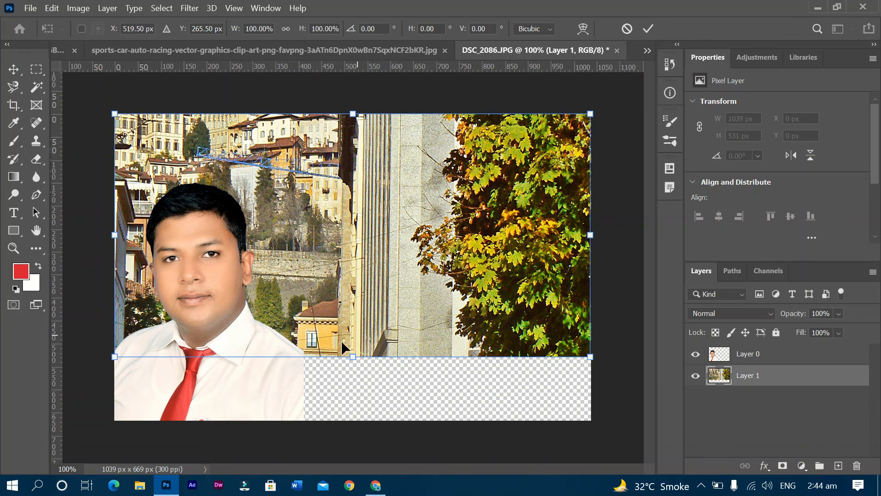
pyautogui.moveTo(353, 357); pyautogui.dragTo(359, 420)
pyautogui.press('Return')
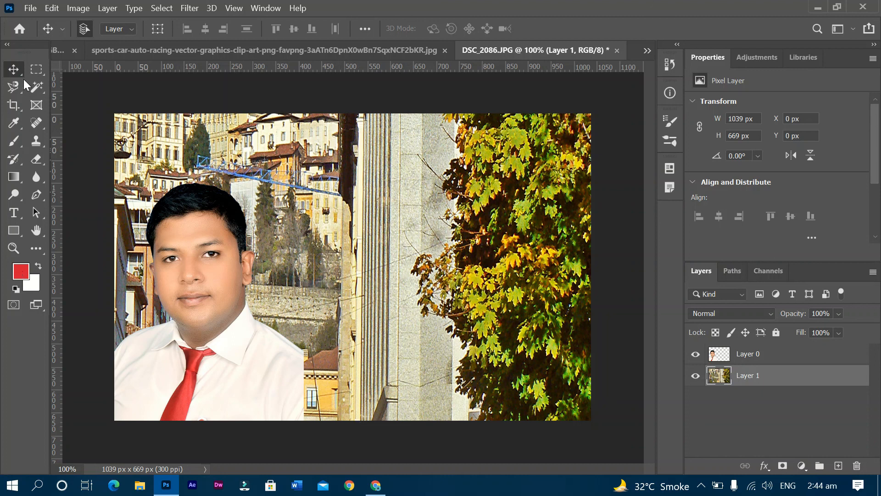
# - Activate the Slice Select Tool for the portrait document
pyautogui.click(36, 91)
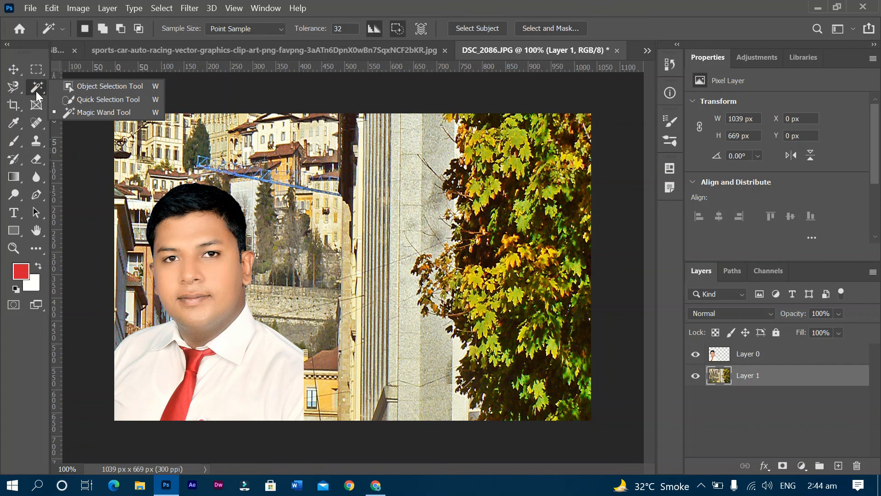
pyautogui.click(14, 104)
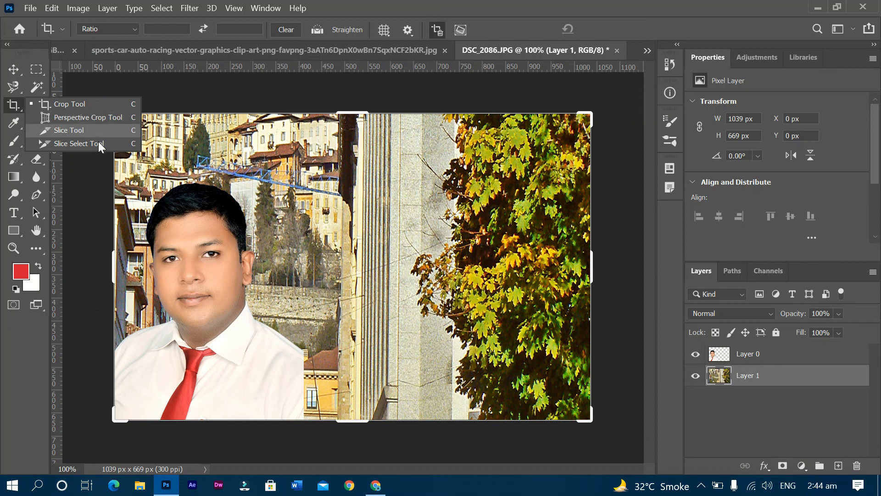
pyautogui.click(108, 132)
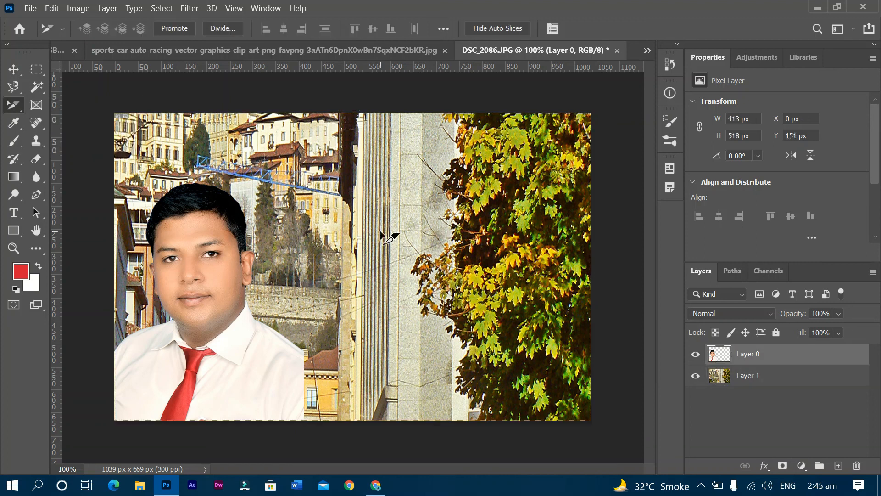